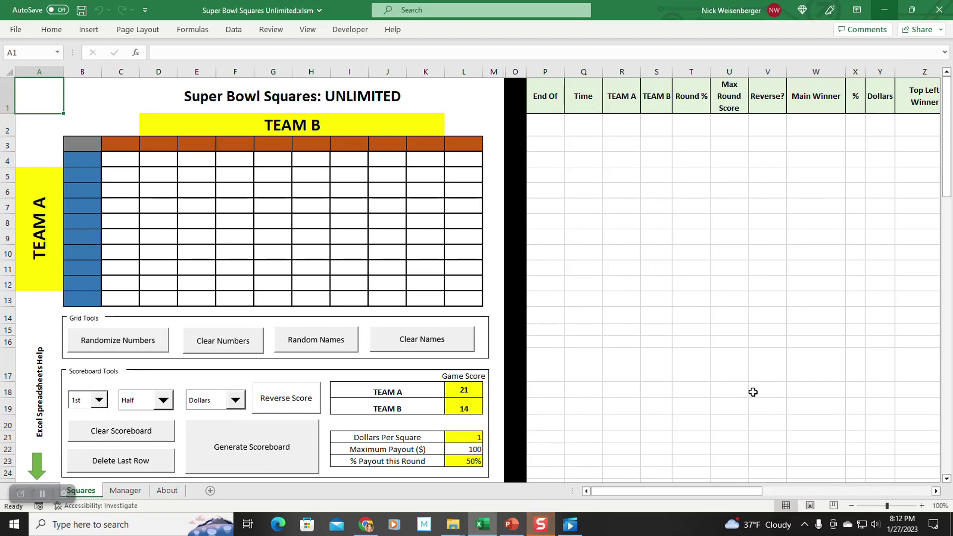
- Switch from Excel to the browser page showing the printable 2012 Super Bowl squares
click(366, 525)
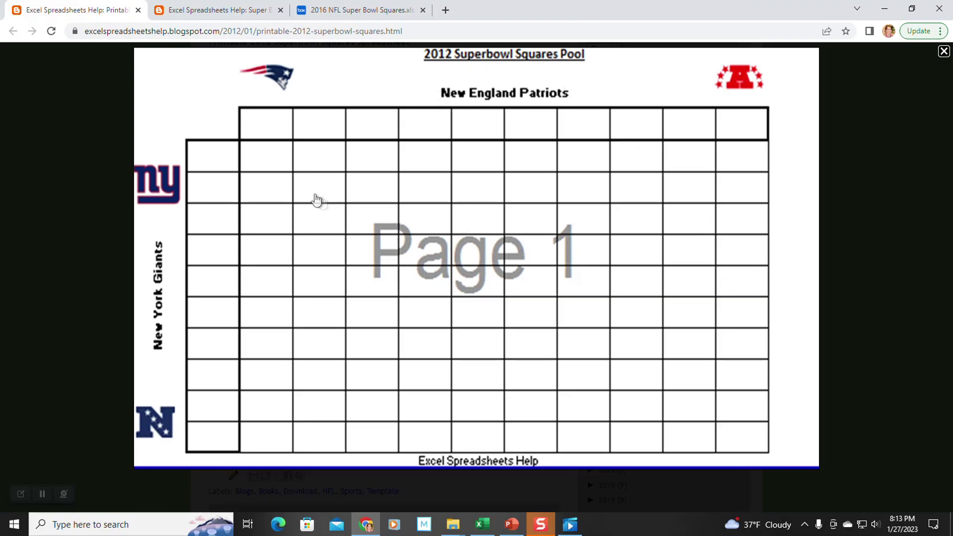
- Move past the 2014 squares page to the Box-hosted 2016 NFL Super Bowl Squares.xlsm workbook
click(207, 14)
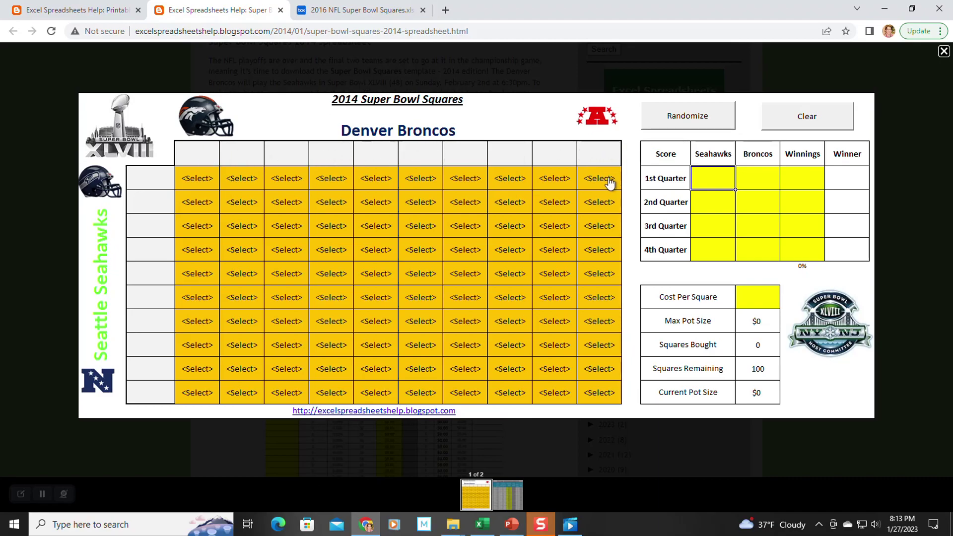
click(364, 13)
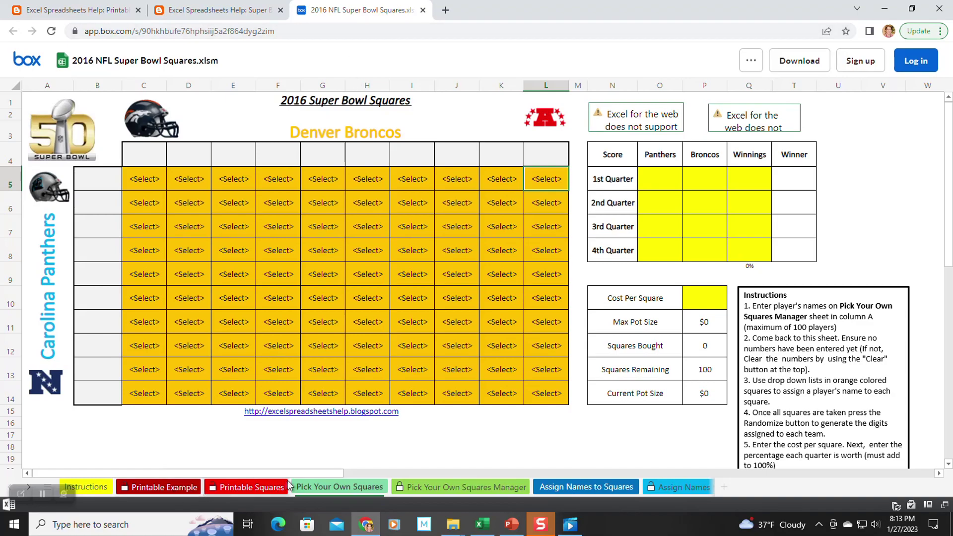
- Tour the Printable Squares, Pick Your Own Squares and Assign Names sheets and their Manager leaderboards
click(259, 488)
click(321, 487)
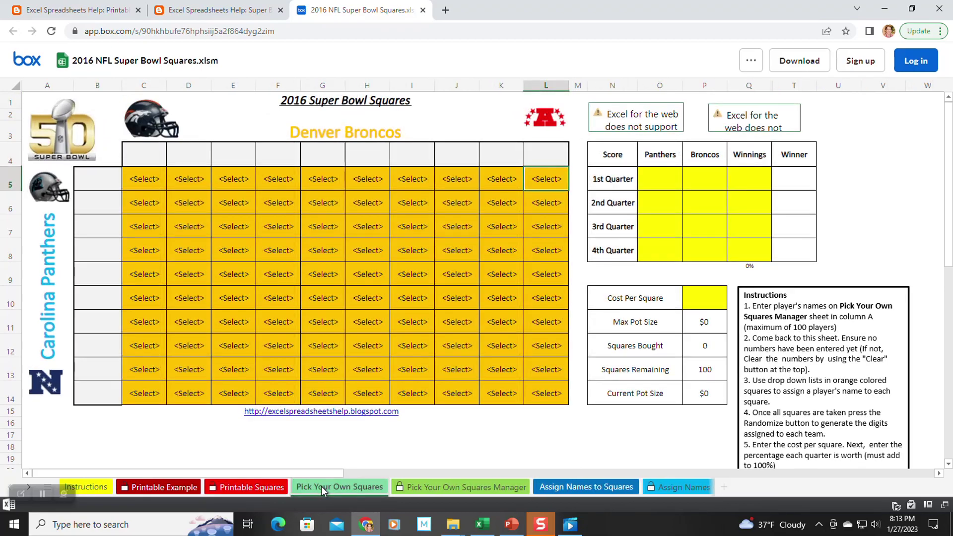
click(409, 484)
click(561, 487)
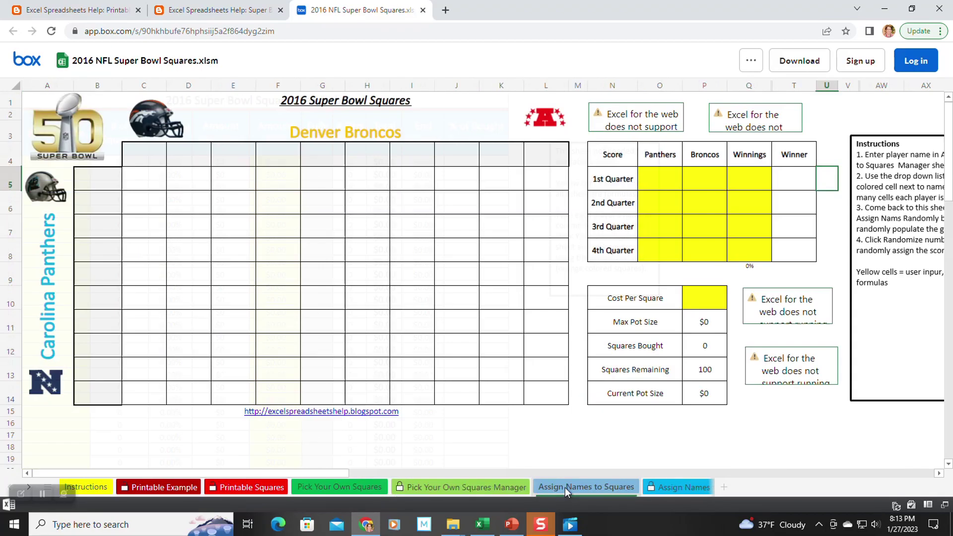
click(677, 487)
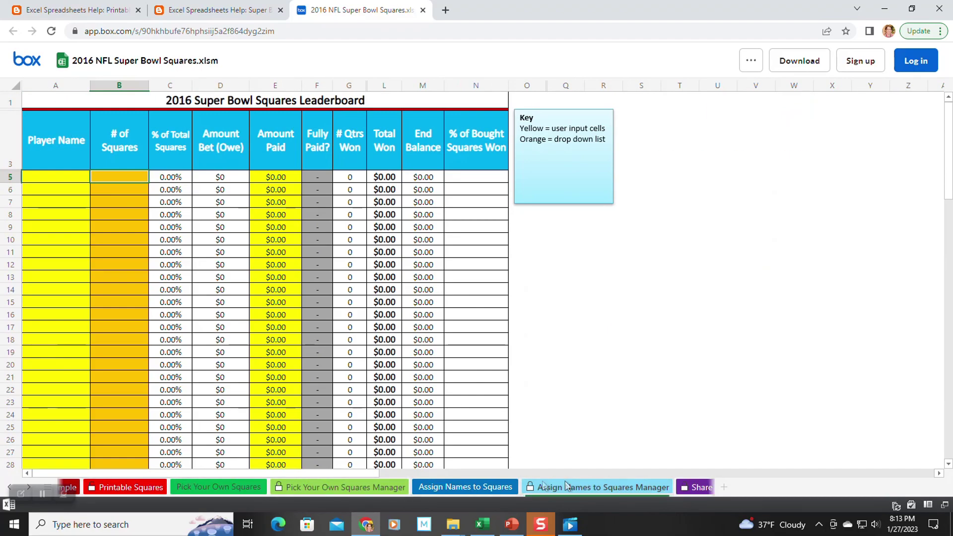
click(483, 487)
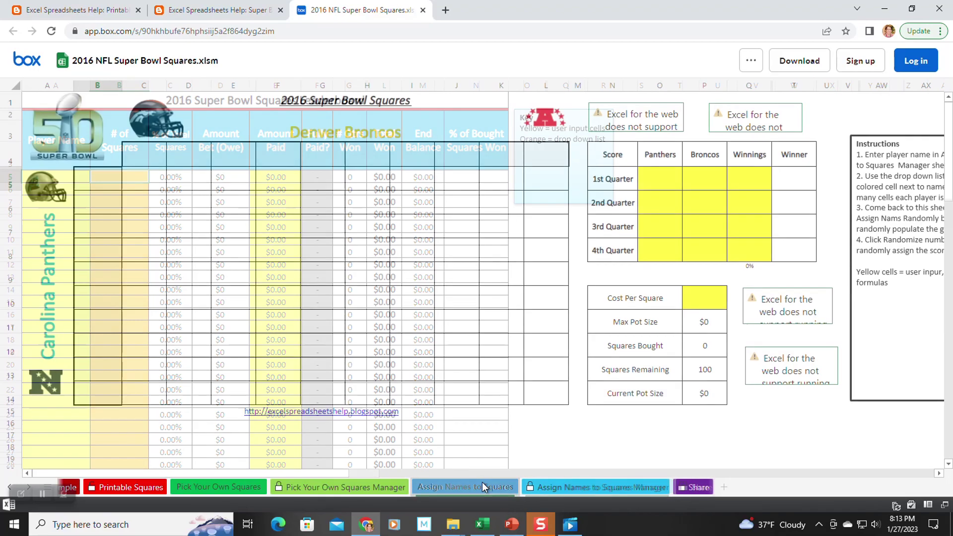
click(380, 487)
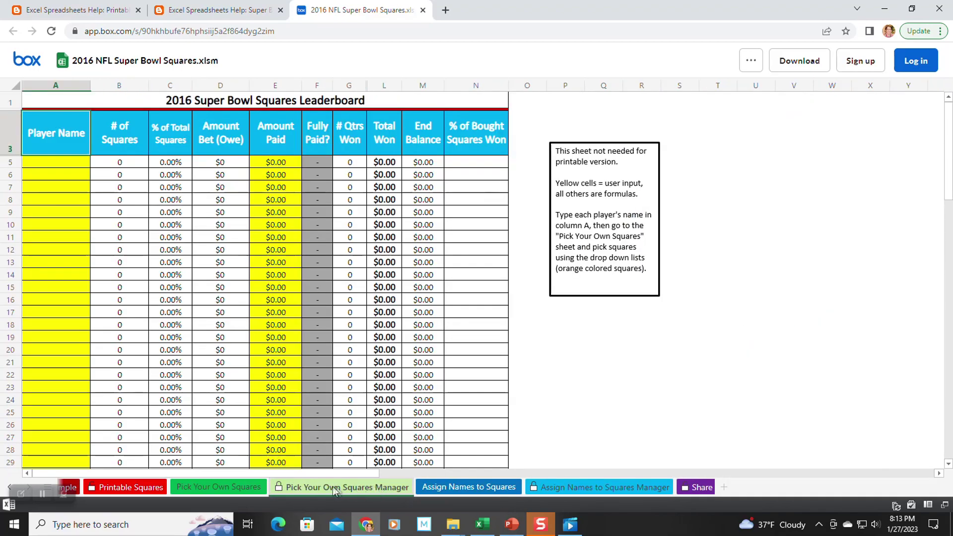
click(226, 486)
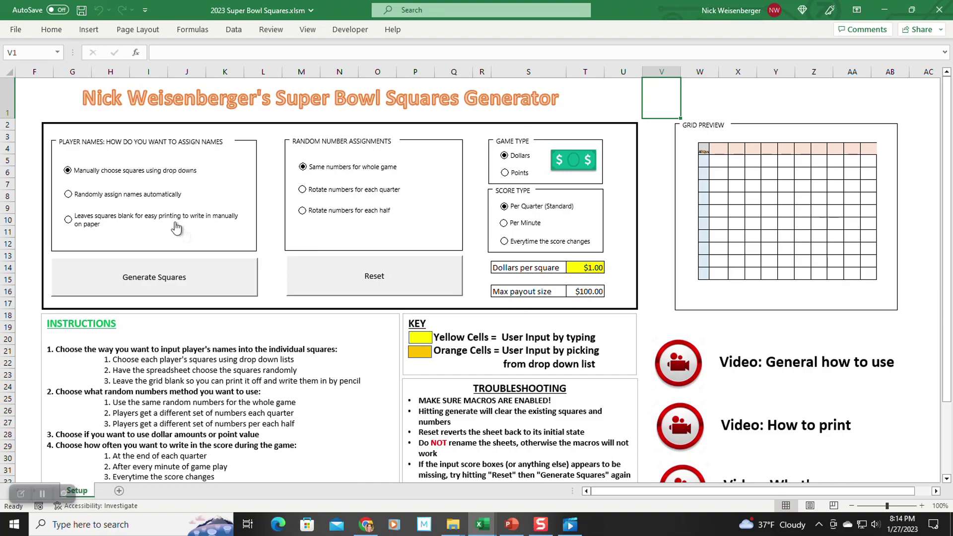
- Generate the squares grid with random names and same numbers for the whole game
click(159, 198)
click(318, 195)
click(320, 169)
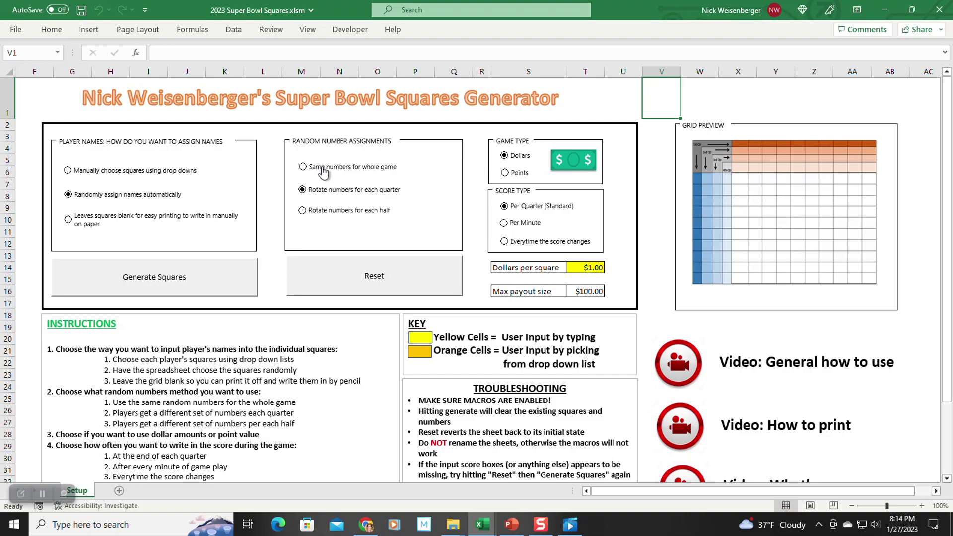
click(203, 285)
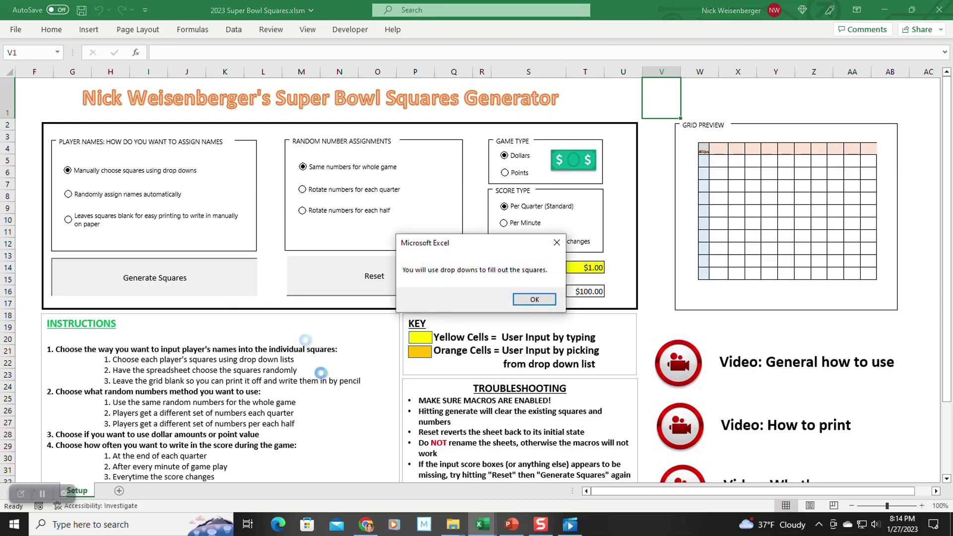
click(527, 305)
click(541, 300)
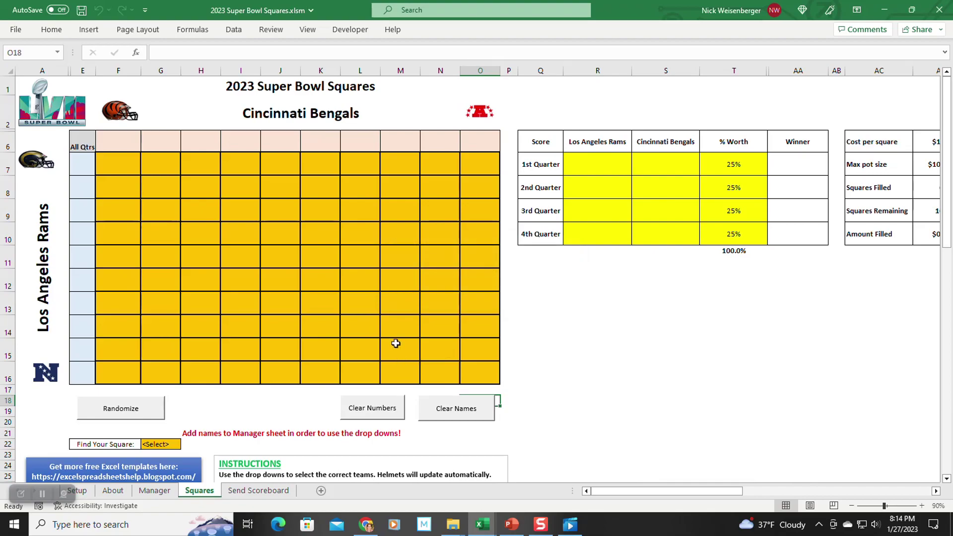
- Unhide the hidden columns between T and AC on the Squares sheet
scroll(394, 341, down, 2)
scroll(394, 341, up, 2)
drag(733, 67, 879, 71)
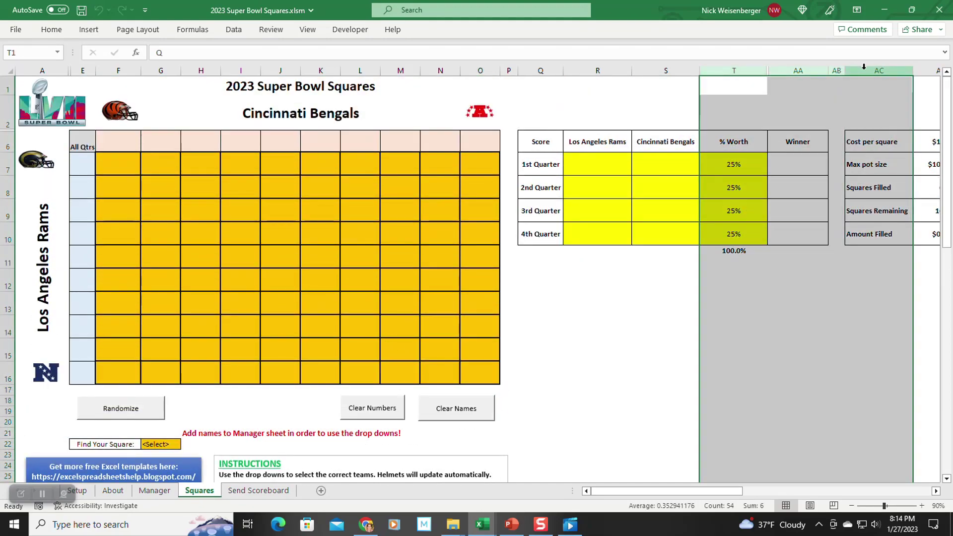
right_click(732, 71)
click(787, 292)
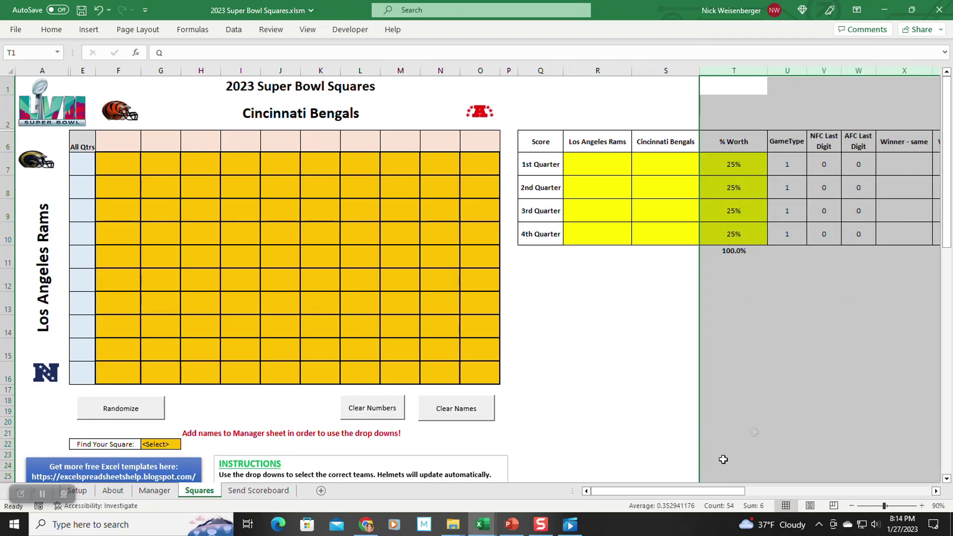
drag(678, 492, 768, 487)
click(787, 234)
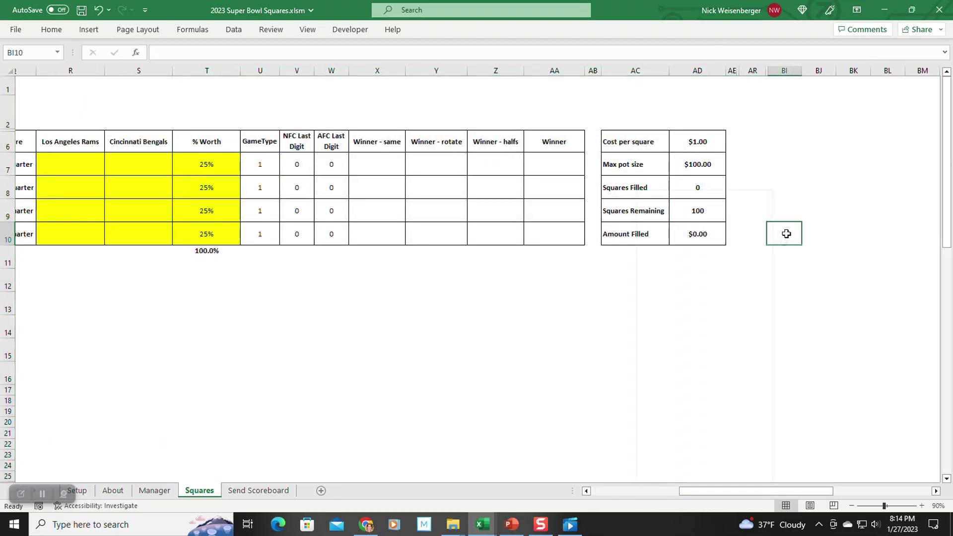
- Unhide the hidden columns between AD and BI as well
drag(792, 71, 698, 71)
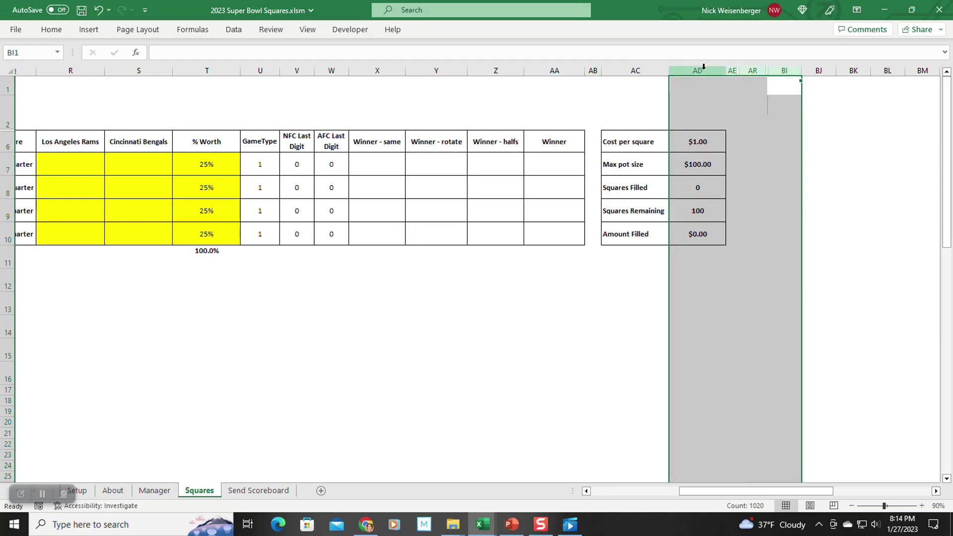
right_click(705, 71)
click(748, 291)
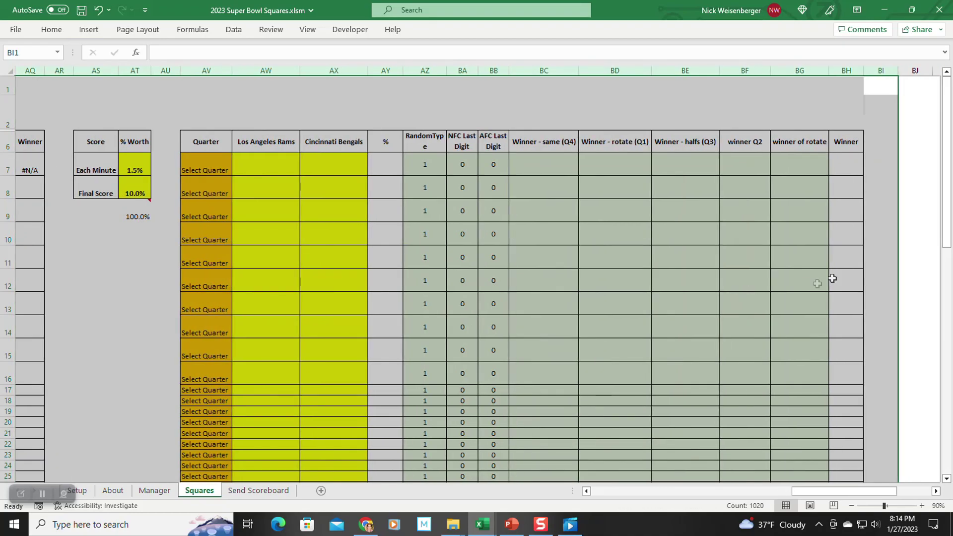
click(908, 276)
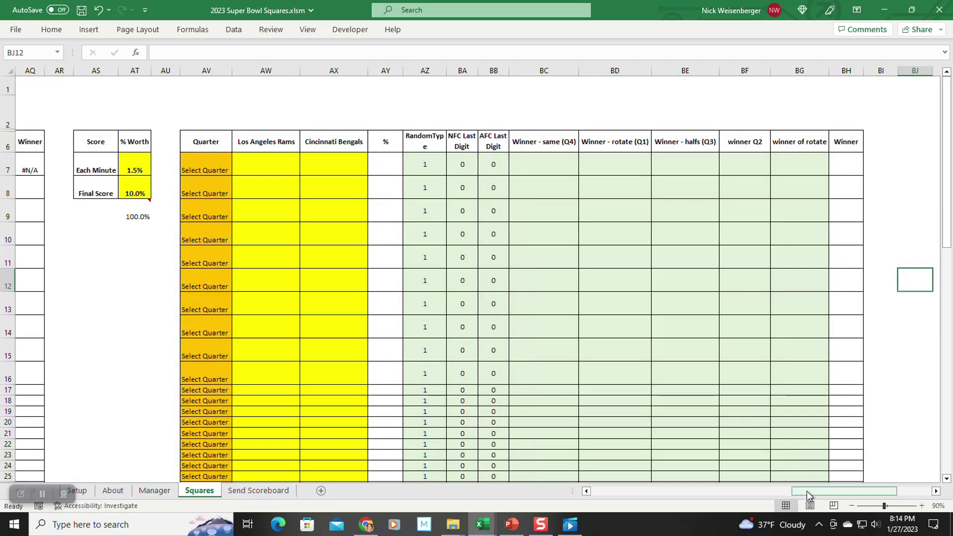
drag(806, 490, 688, 490)
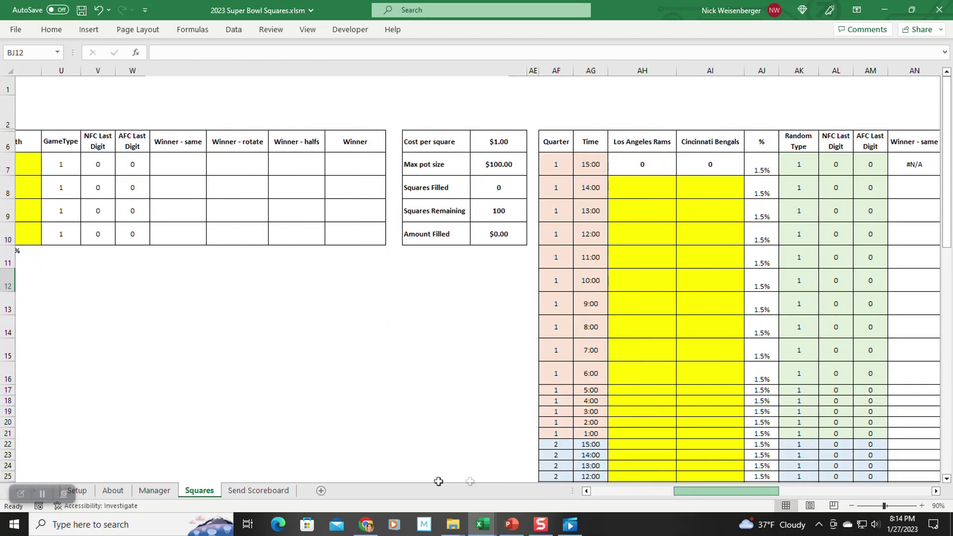
click(155, 491)
- Unhide the hidden rows within rows 1–9 of the Manager sheet, exposing the Hide Macro and Pick/Q markers
drag(5, 130, 7, 168)
right_click(7, 164)
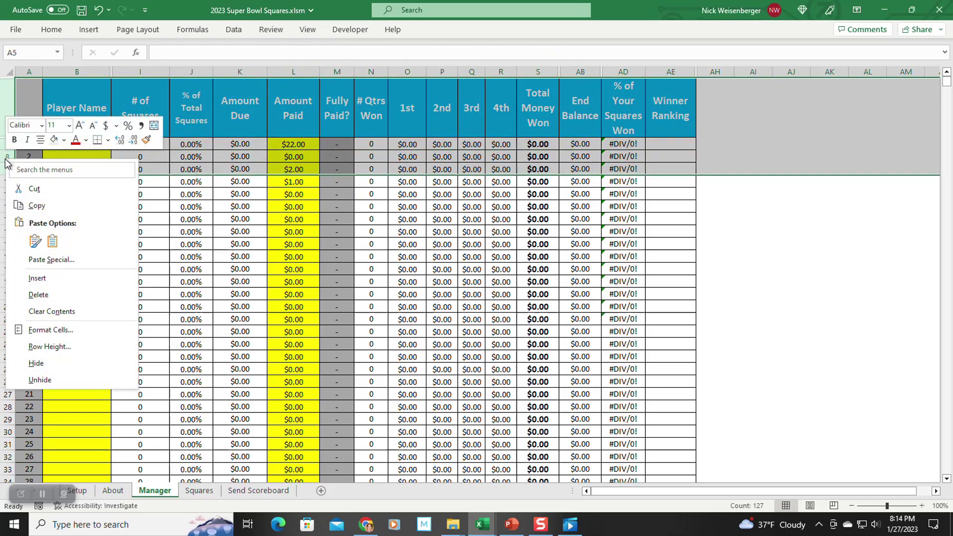
click(37, 380)
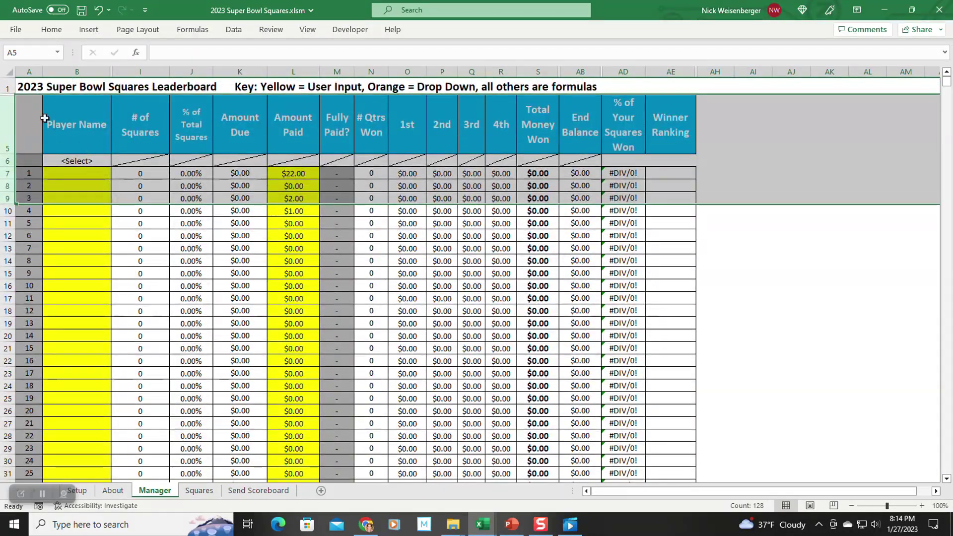
drag(7, 88, 7, 105)
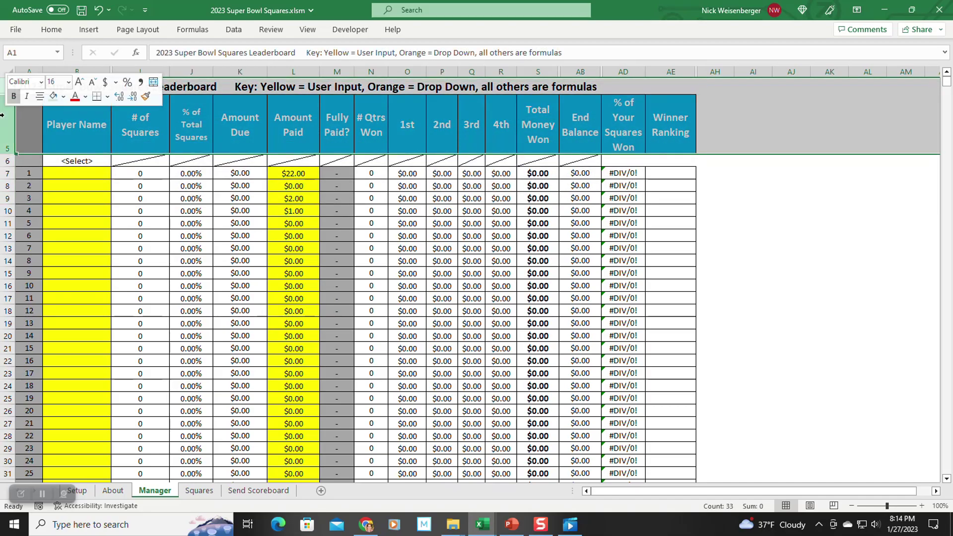
right_click(7, 105)
click(38, 336)
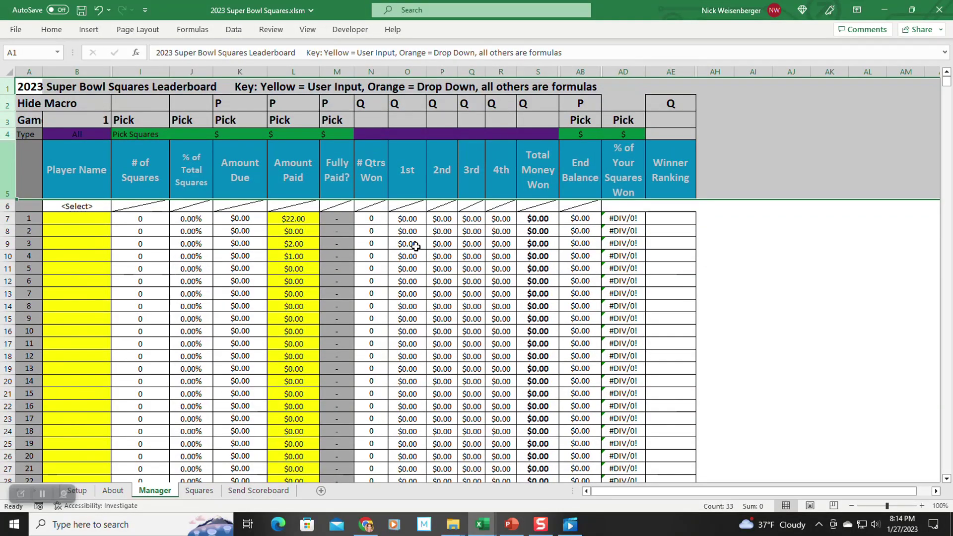
click(757, 382)
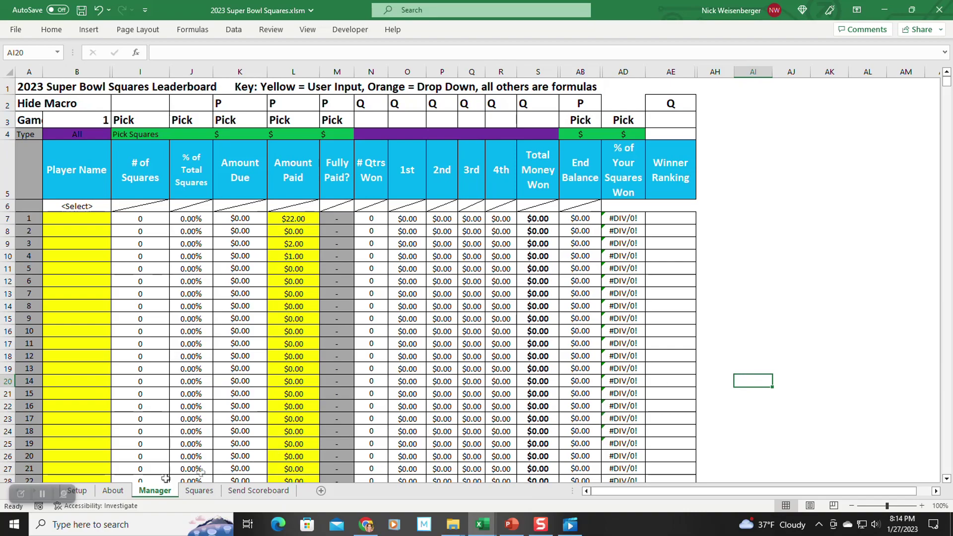
click(80, 491)
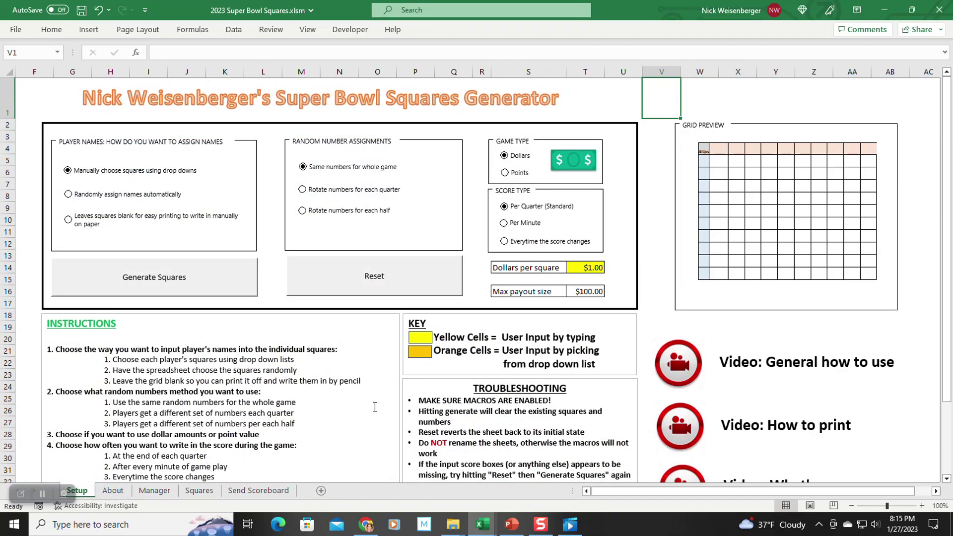
- Choose 'Rotate numbers for each half', then turn off every winner square except Main Winner
click(346, 211)
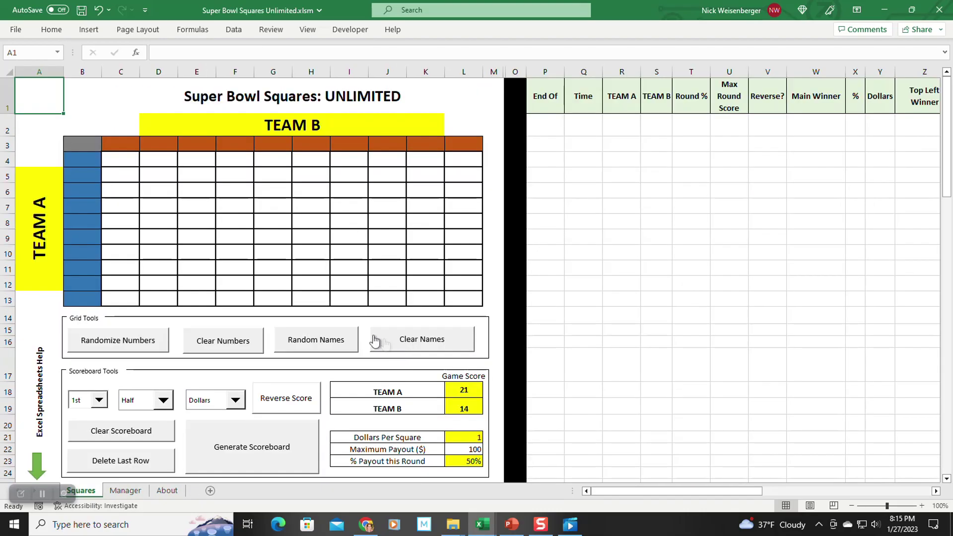
scroll(342, 323, down, 4)
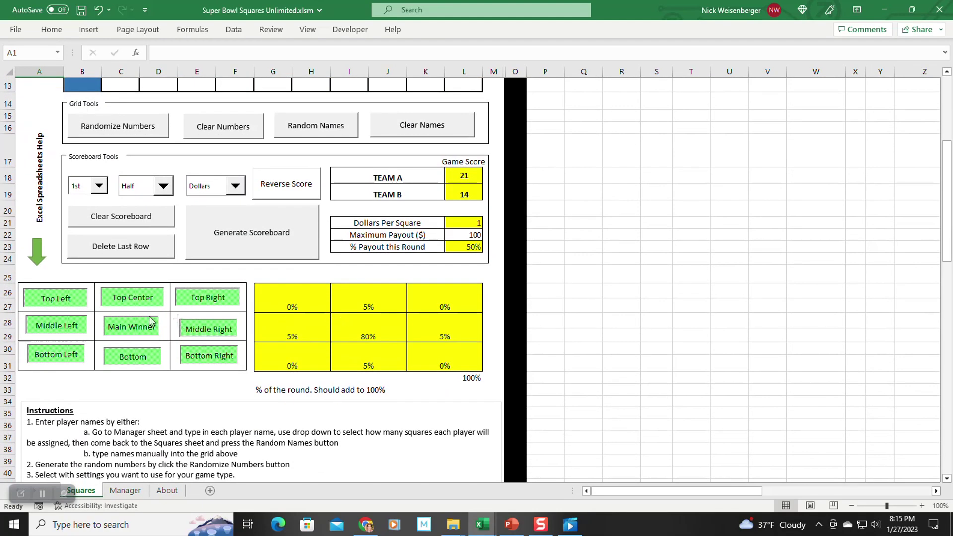
click(82, 300)
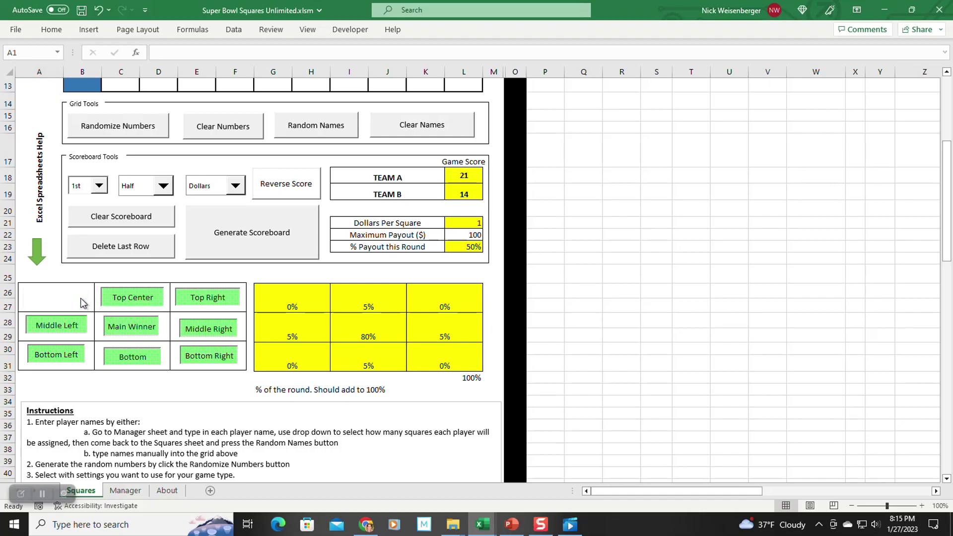
click(75, 327)
click(70, 355)
click(132, 297)
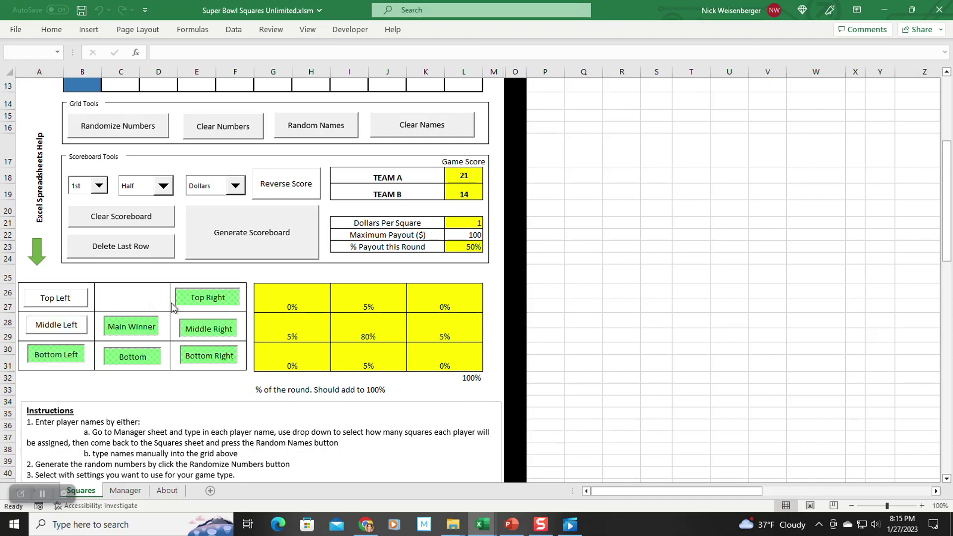
click(207, 297)
click(201, 354)
click(153, 363)
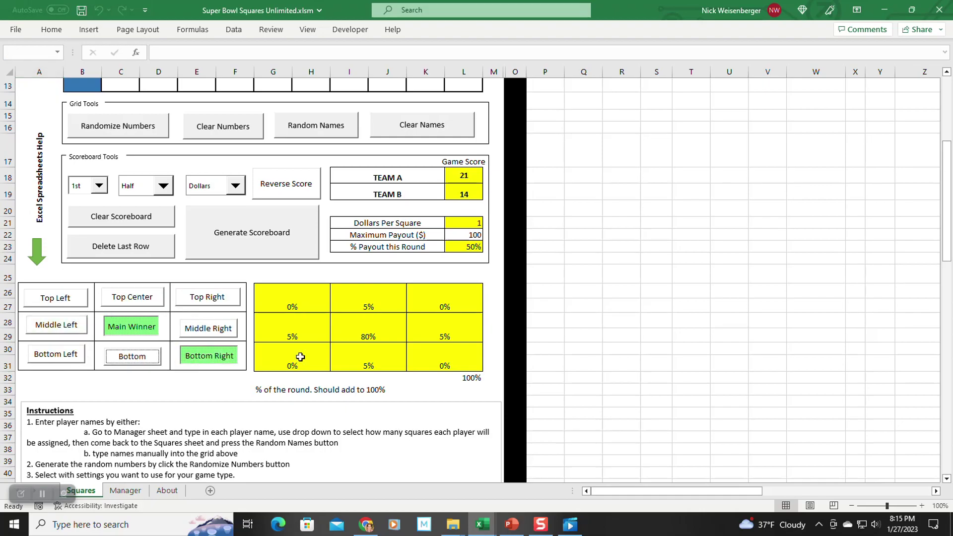
scroll(576, 373, up, 4)
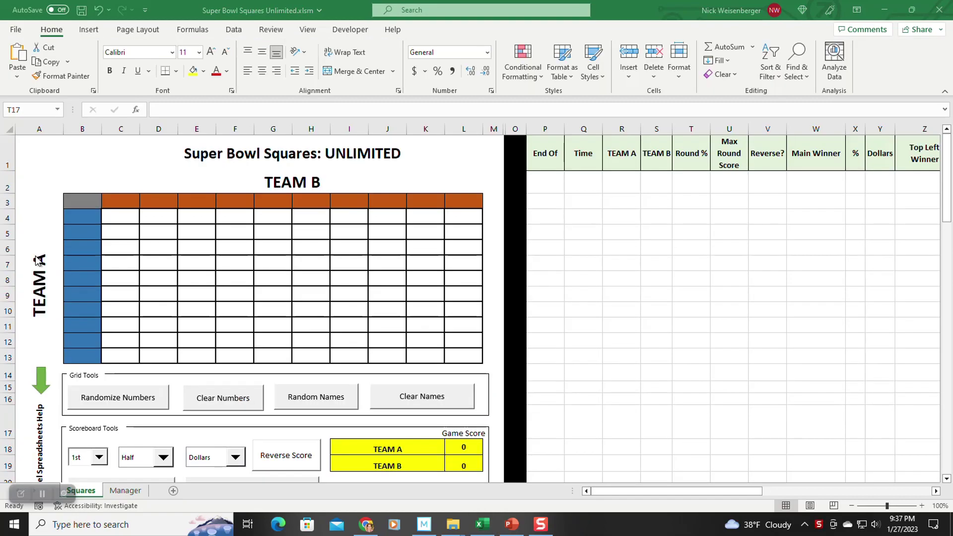
- Randomize the team digits, clear them again, and cancel an entry started in F11
scroll(39, 261, down, 3)
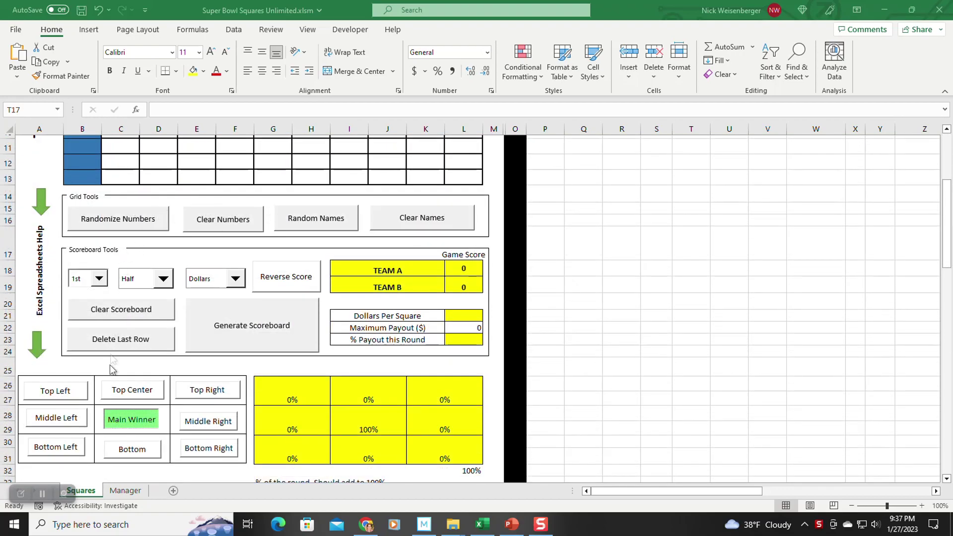
scroll(23, 304, up, 3)
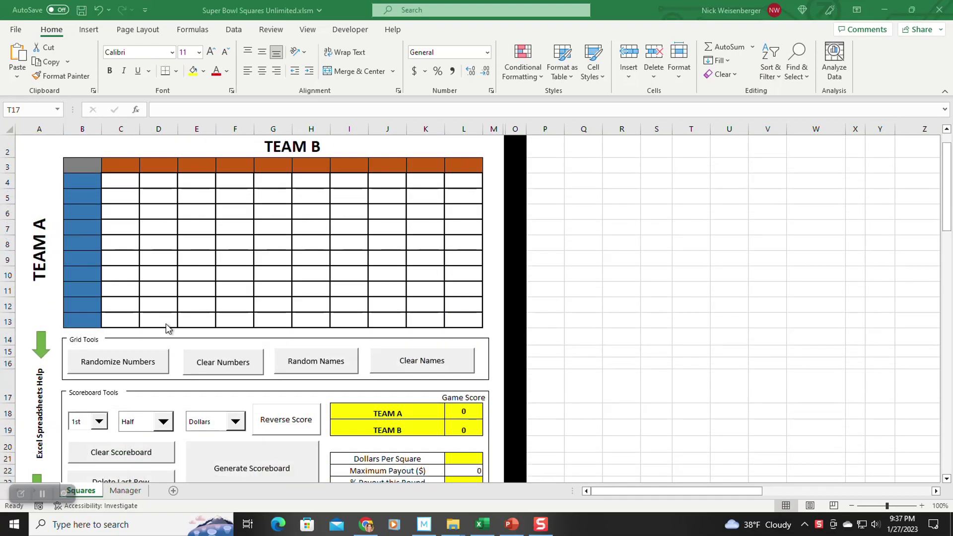
click(130, 353)
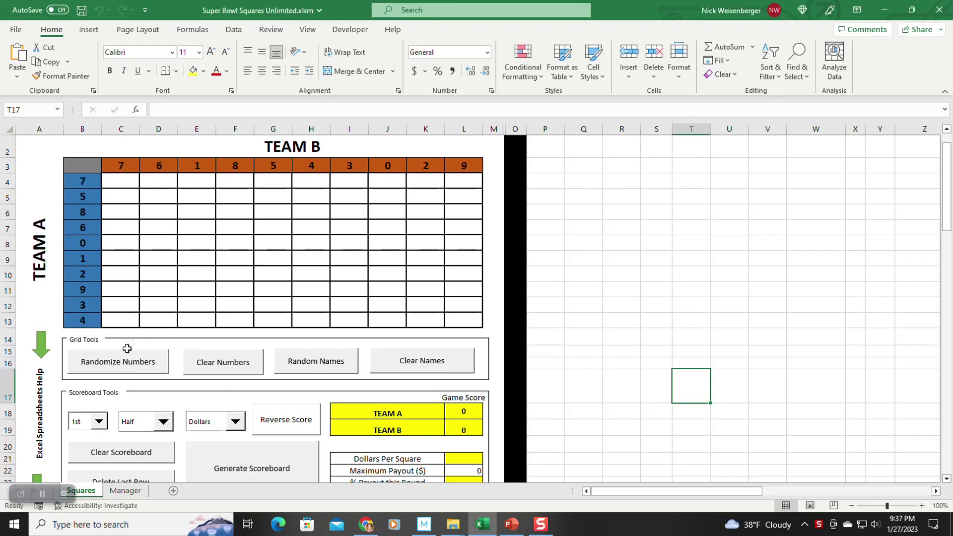
click(220, 365)
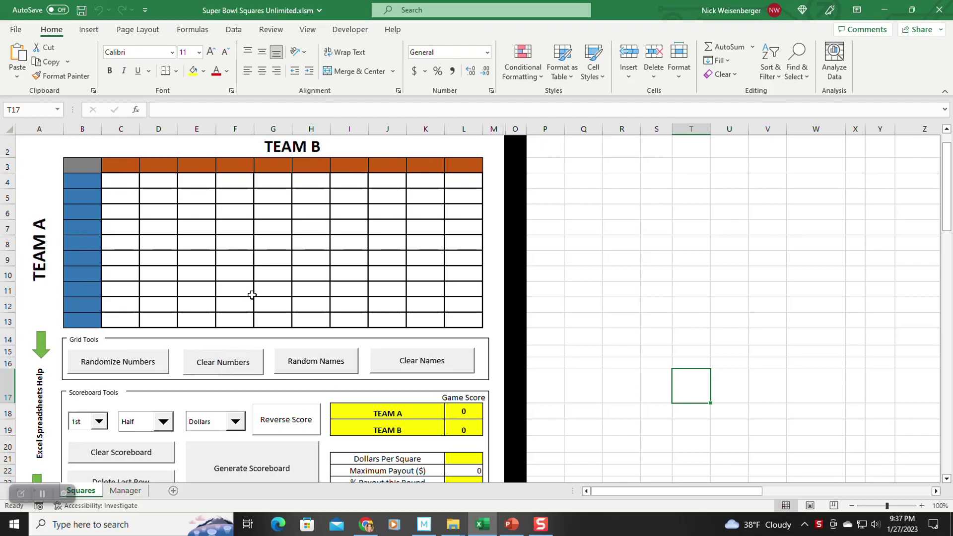
click(234, 287)
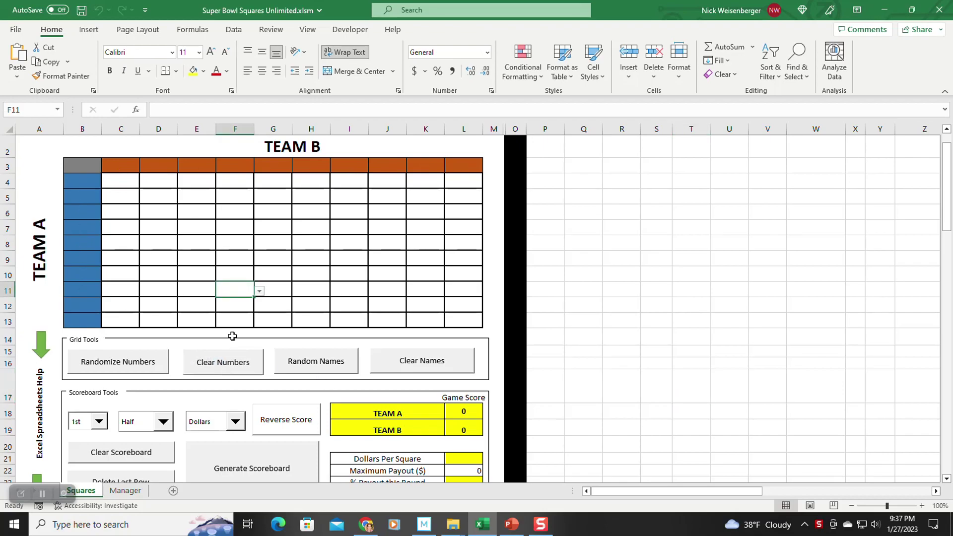
text(Nci)
key(Escape)
click(126, 491)
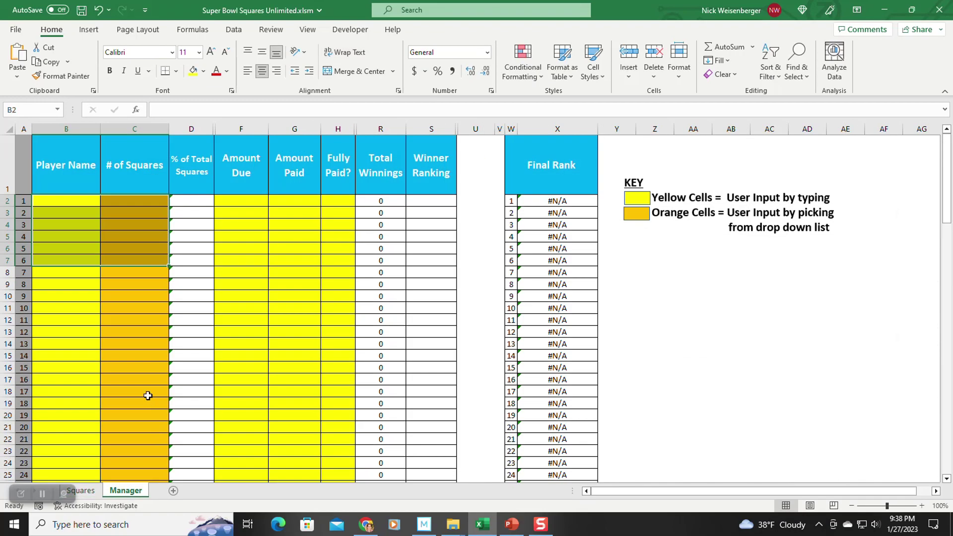
- Enter the five player names down column B, starting at B2
click(74, 200)
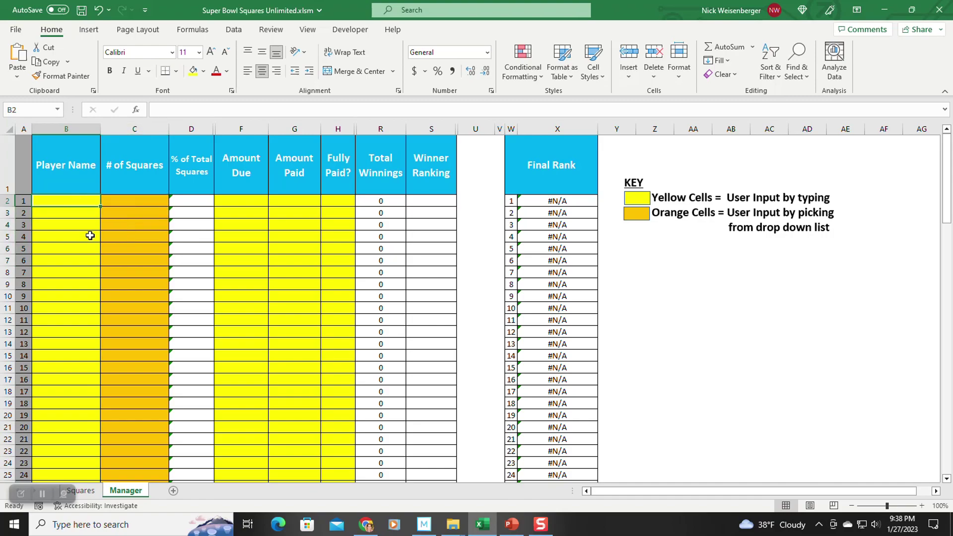
text(Nick)
key(Return)
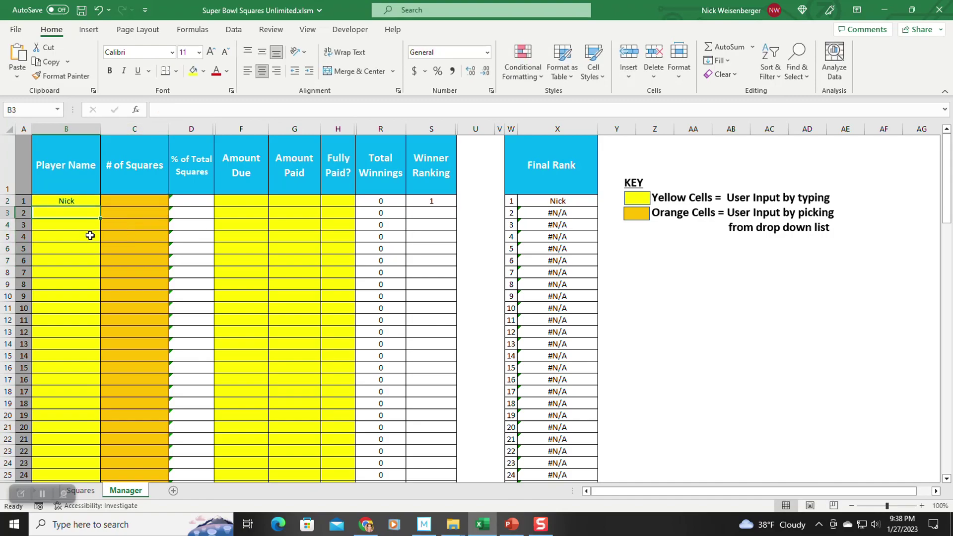
text(Bill)
key(Return)
text(Brian)
key(Return)
text(Sarah)
key(Return)
text(Jennifer)
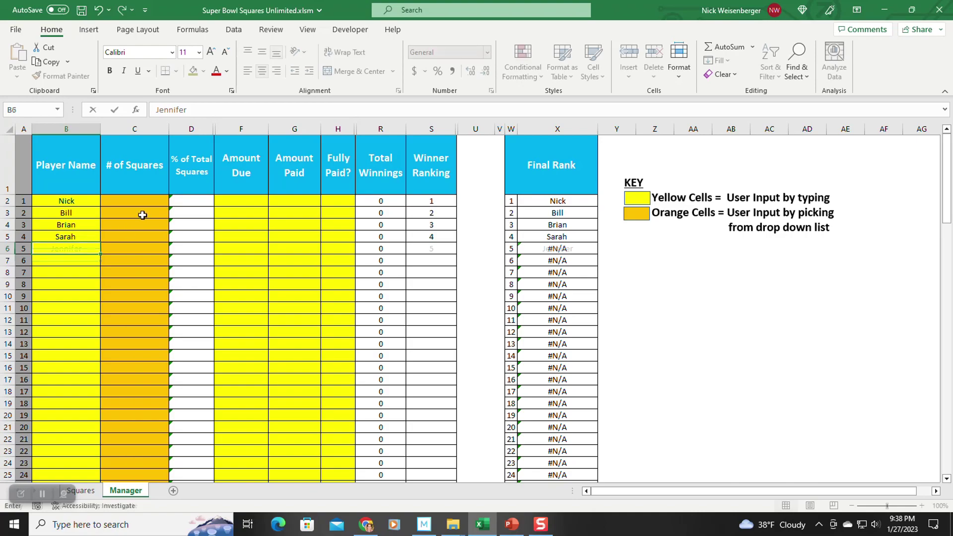
key(Return)
- Pick square counts of 8, 27 and 42 for C2, C3 and C4
click(144, 204)
click(175, 201)
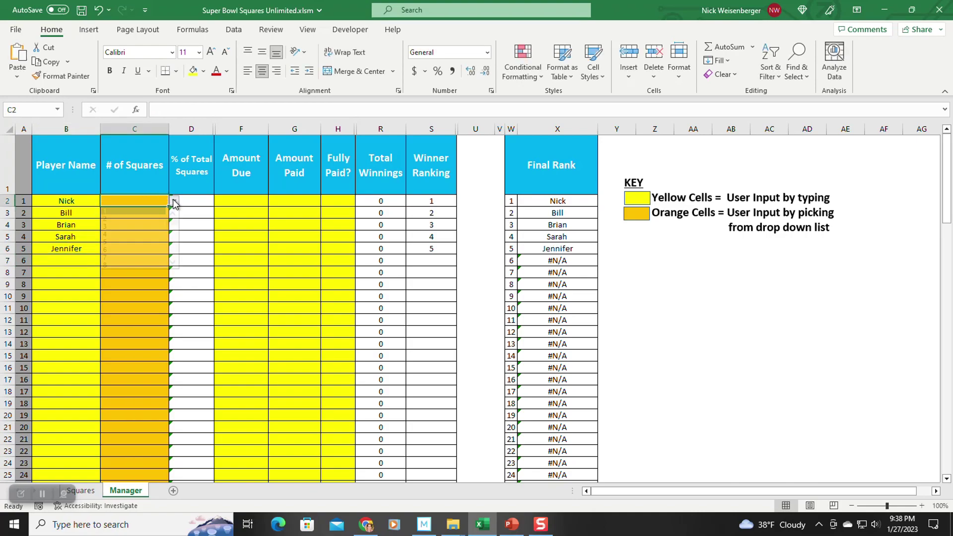
click(149, 265)
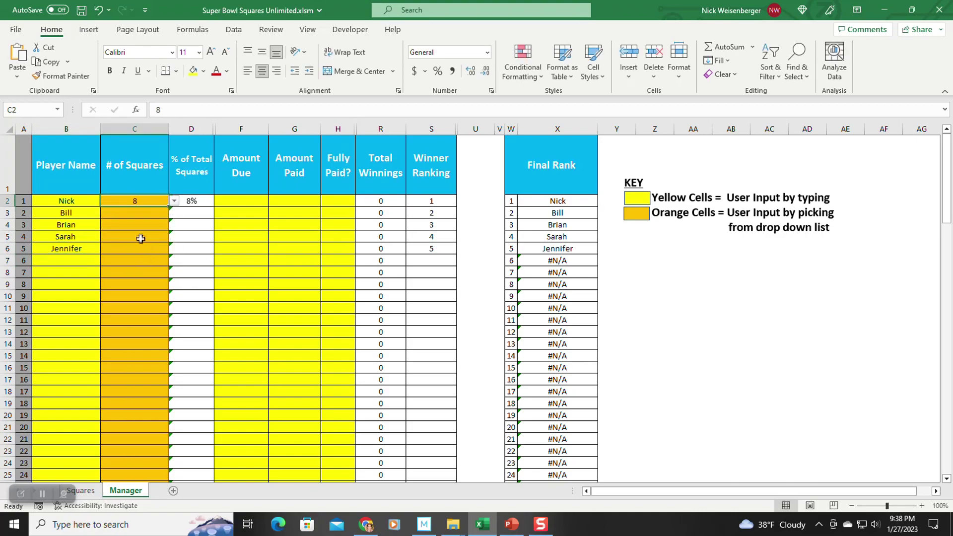
click(137, 213)
click(175, 213)
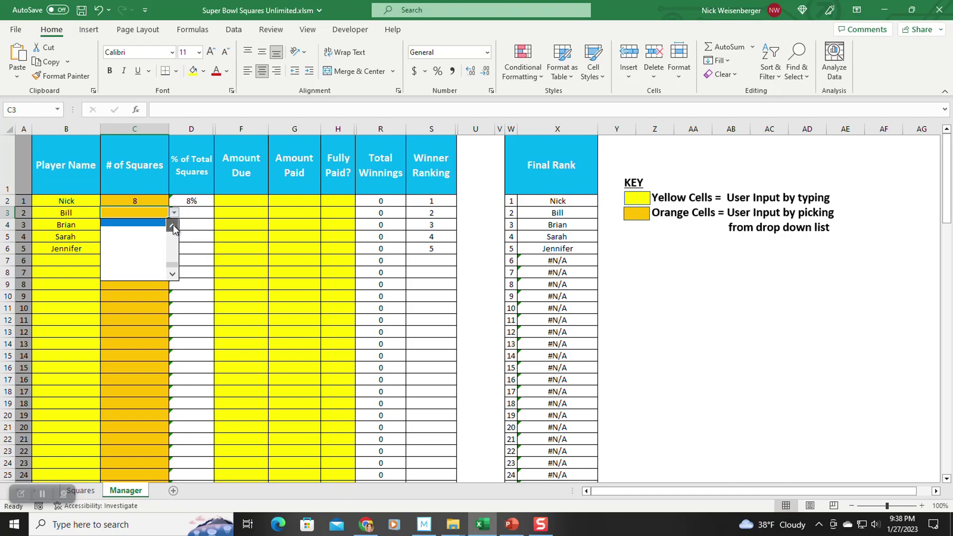
click(173, 225)
drag(173, 264, 176, 250)
click(152, 220)
click(155, 224)
click(174, 225)
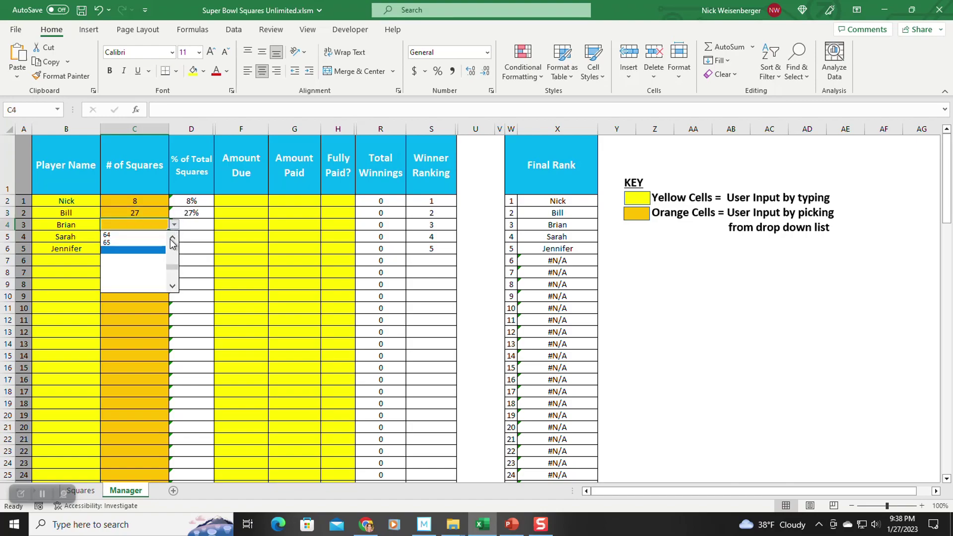
click(144, 240)
- Pick square counts of 15 and 8 for C5 and C6, bringing the total to 100
click(144, 236)
click(175, 237)
scroll(134, 294, down, 3)
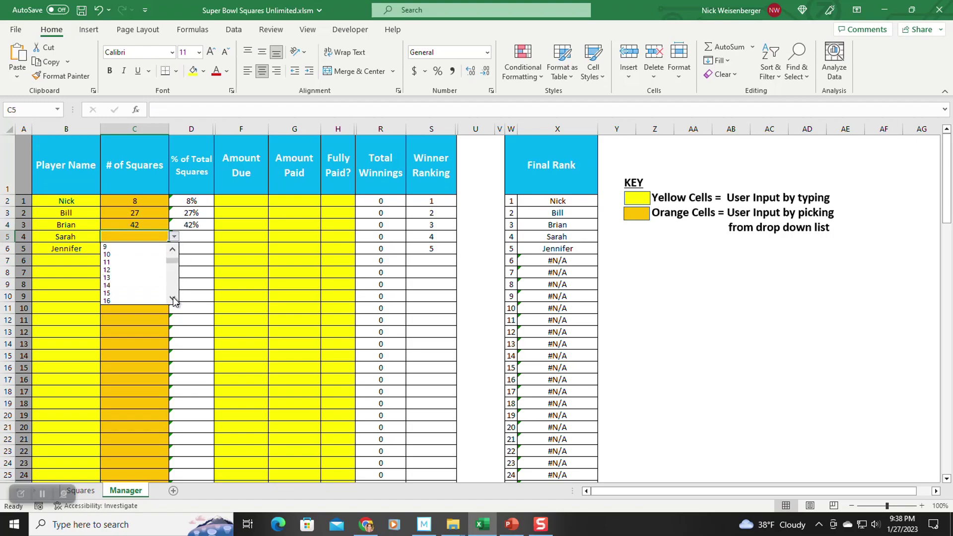
click(137, 293)
click(144, 248)
click(174, 248)
click(149, 312)
click(149, 297)
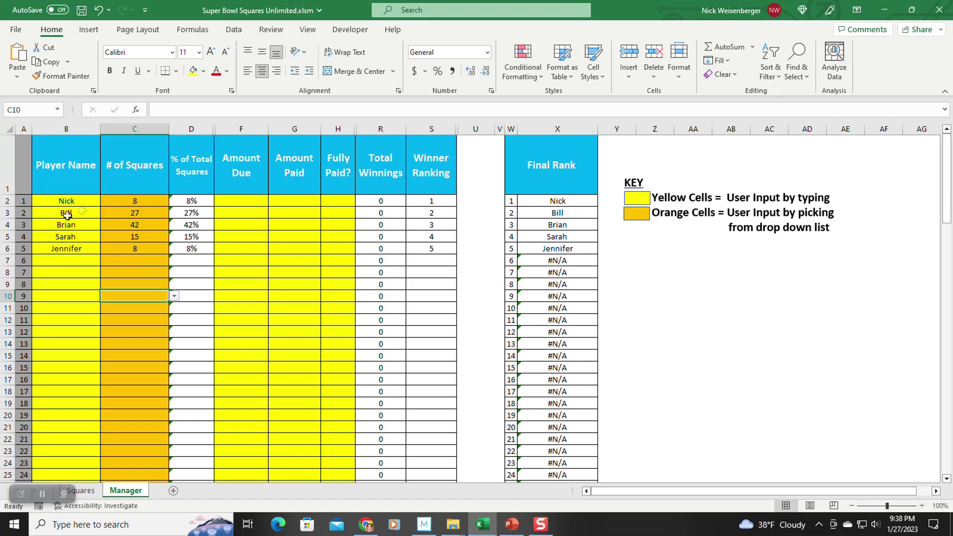
scroll(115, 252, down, 14)
scroll(115, 251, down, 14)
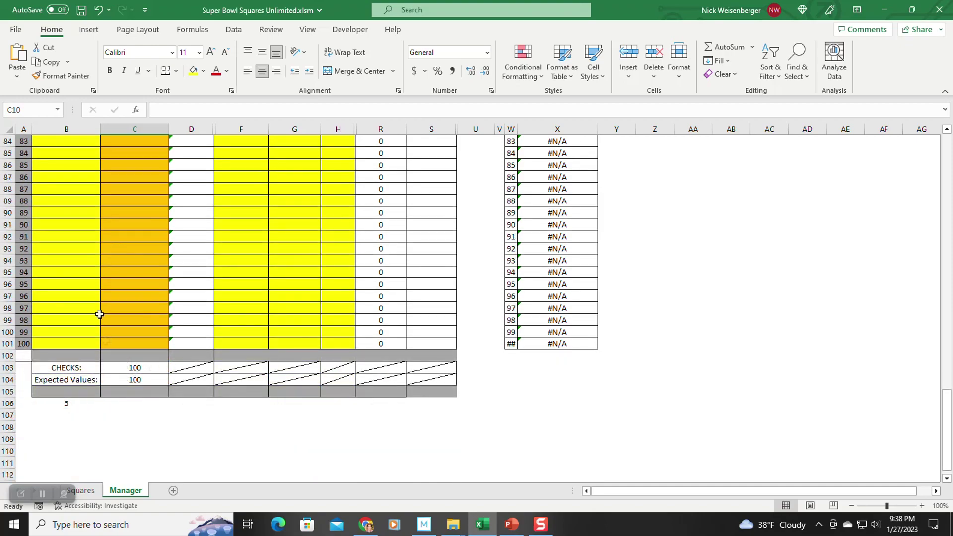
scroll(100, 312, up, 20)
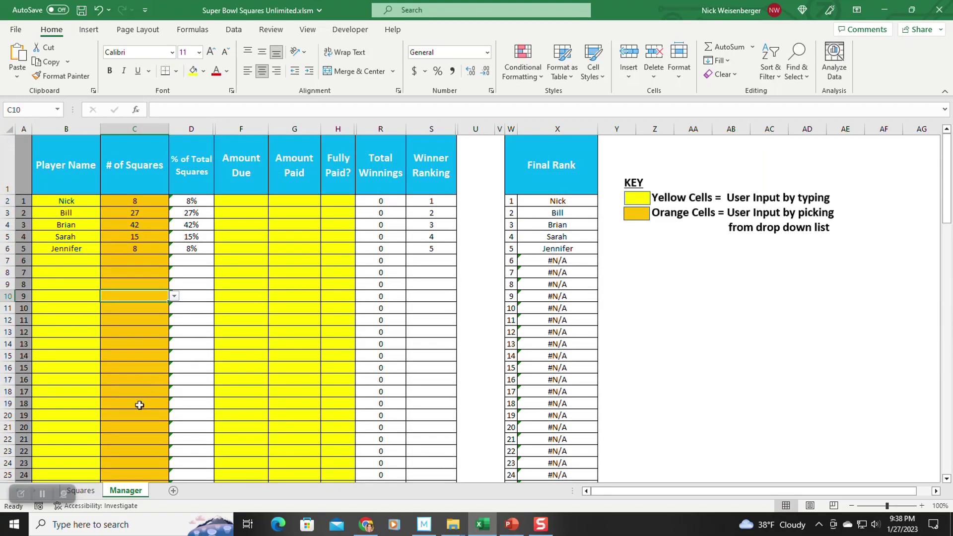
- Fill the Squares grid with random player names, check Manager counts, then randomize both teams' digits
click(83, 491)
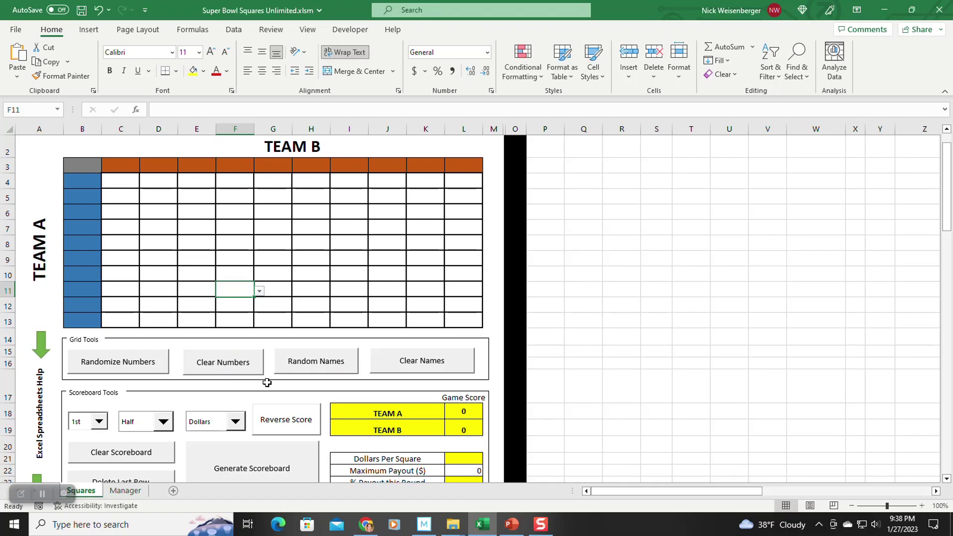
click(329, 364)
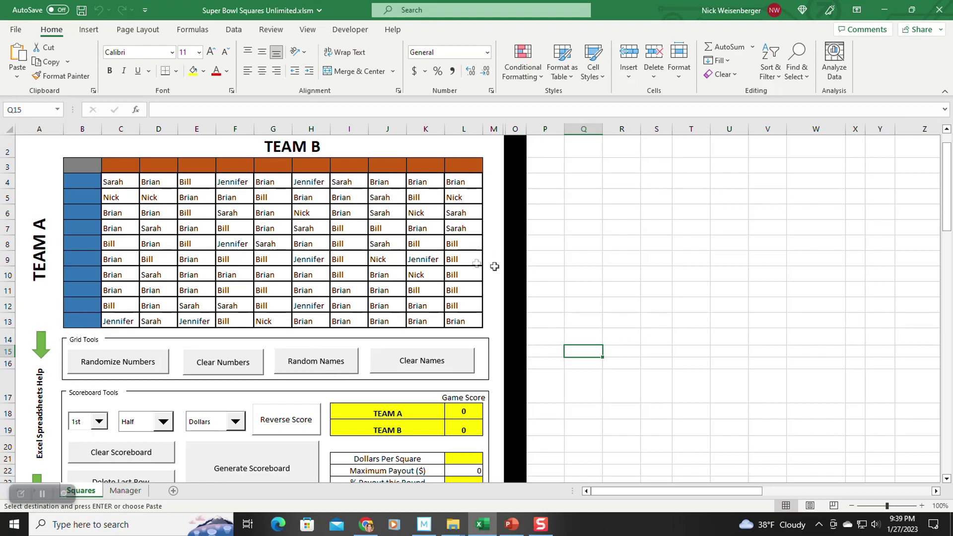
click(125, 490)
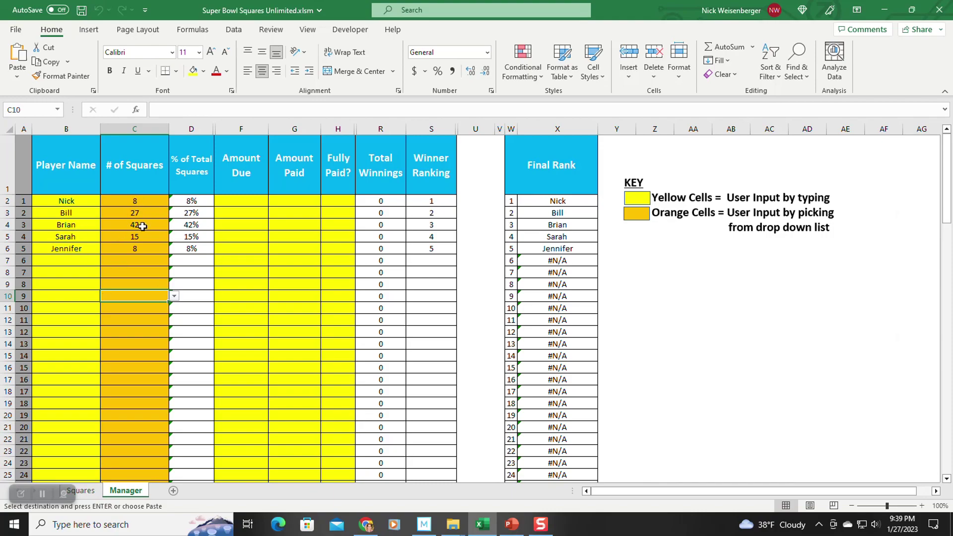
click(81, 491)
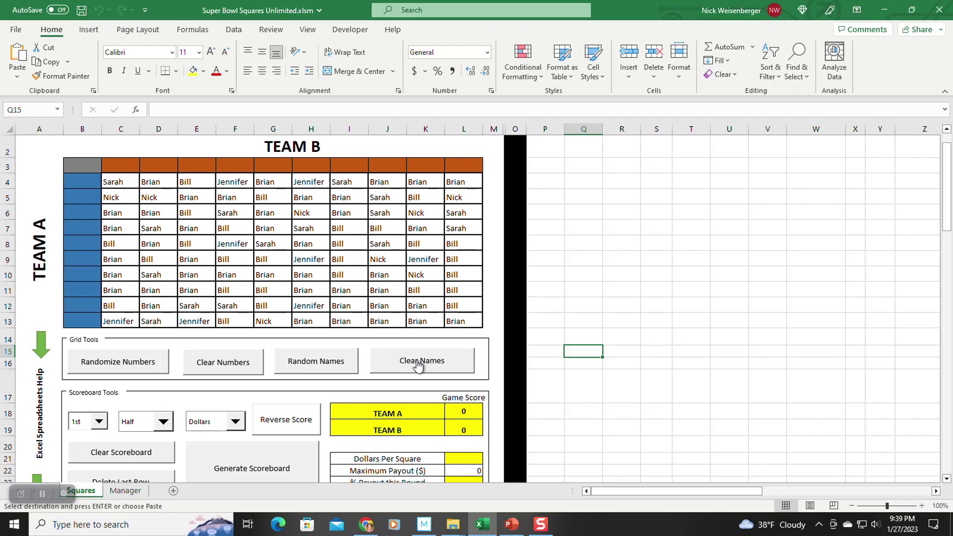
click(102, 365)
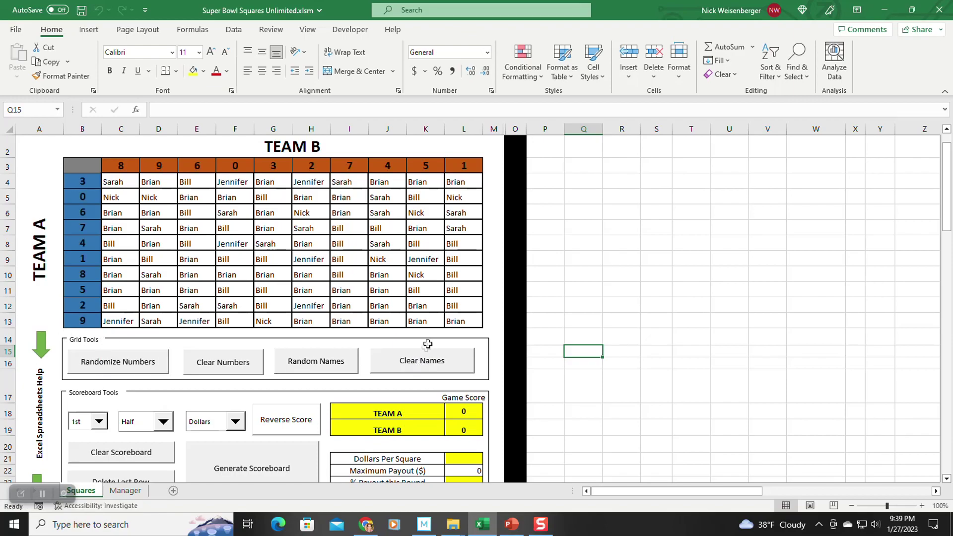
scroll(198, 311, down, 2)
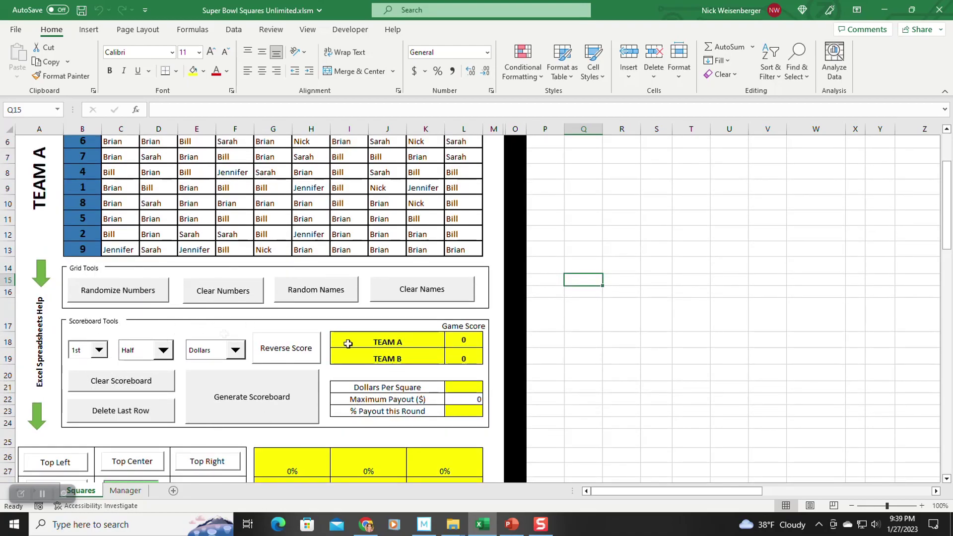
- Set the scoreboard to 1st Qtr in Dollars, reverse the score, and select the TEAM A cell
scroll(198, 357, up, 2)
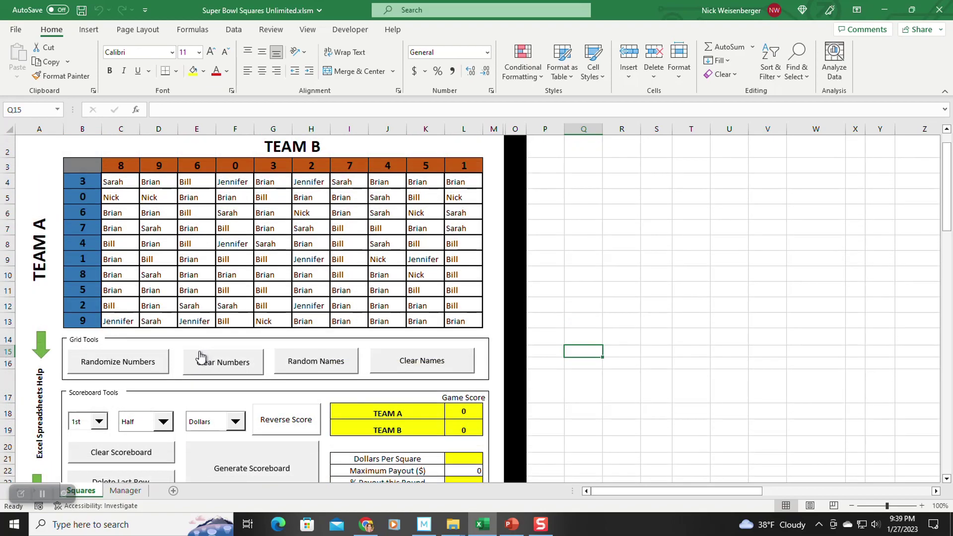
scroll(198, 350, down, 2)
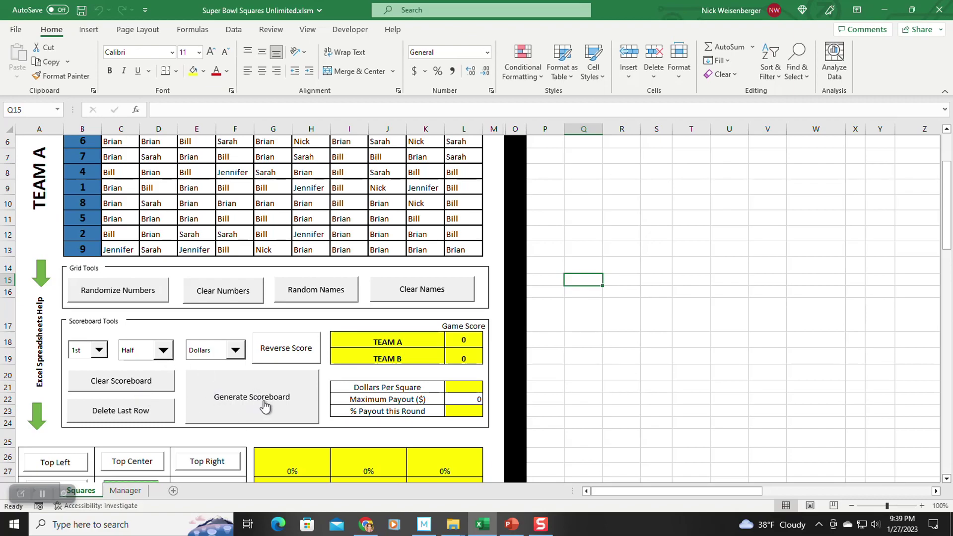
click(100, 351)
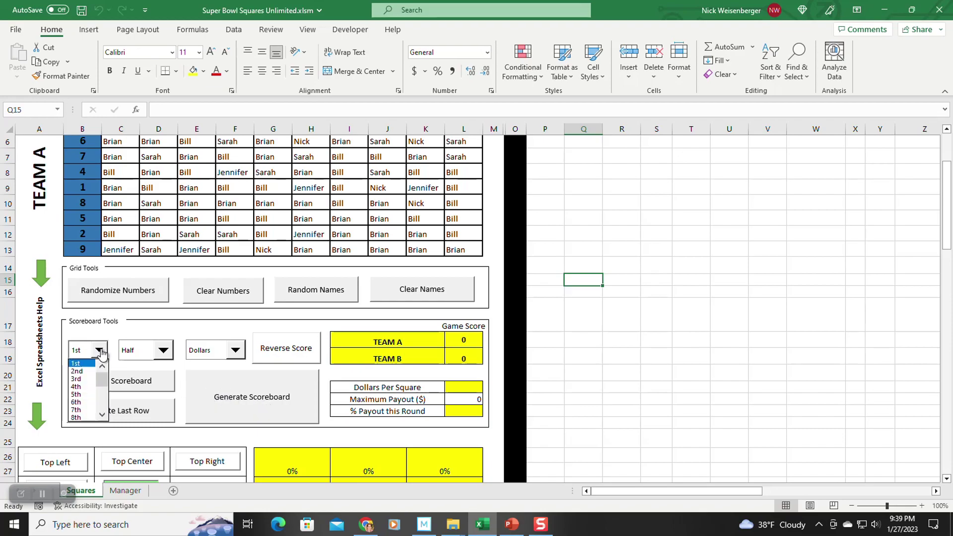
click(75, 363)
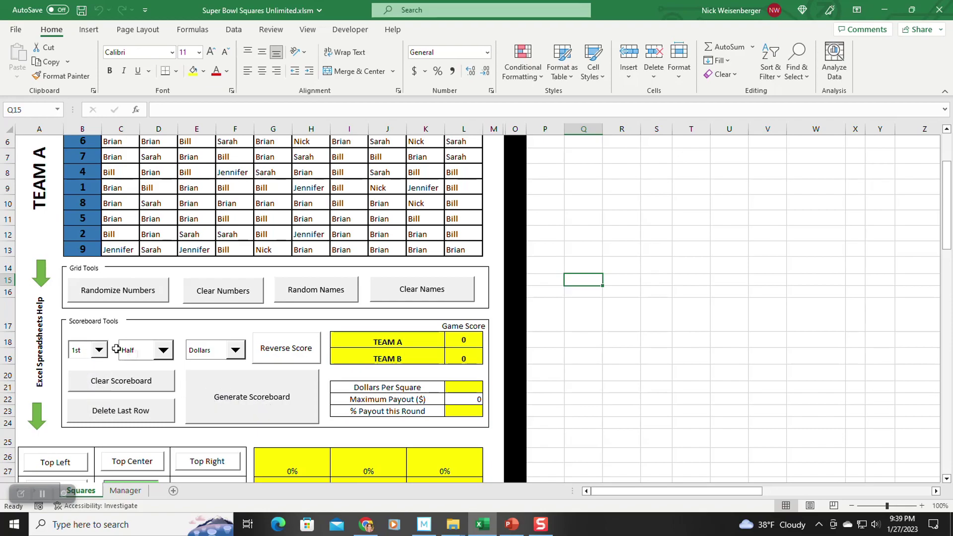
click(163, 350)
click(143, 365)
click(235, 351)
click(226, 373)
click(314, 359)
click(378, 343)
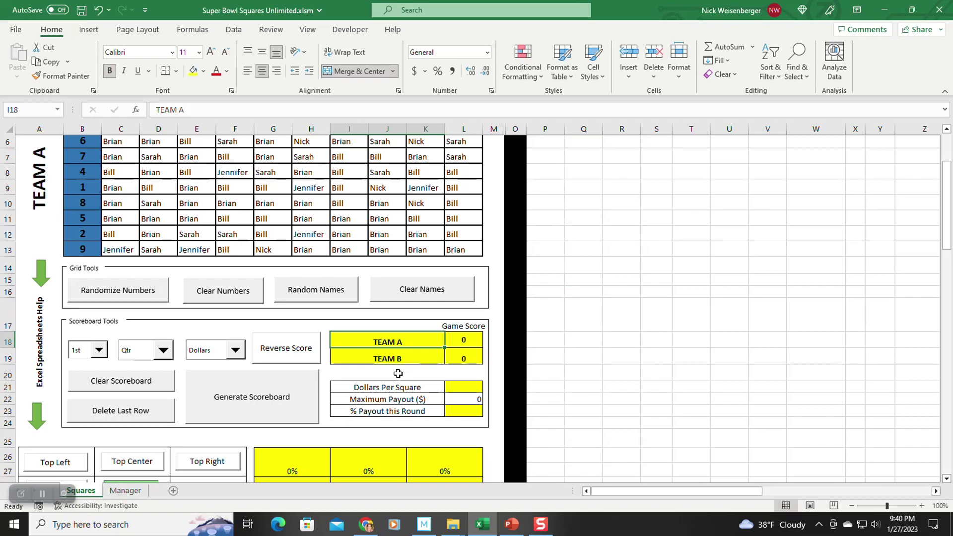
- Name Team A '49ers' and Team B 'Chiefs'
text(49ers)
key(Return)
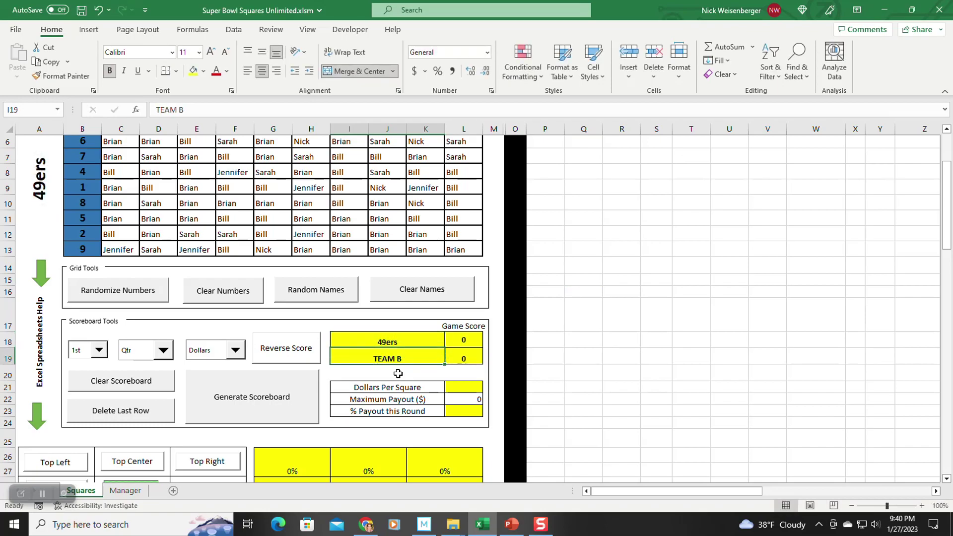
text(Chiefs)
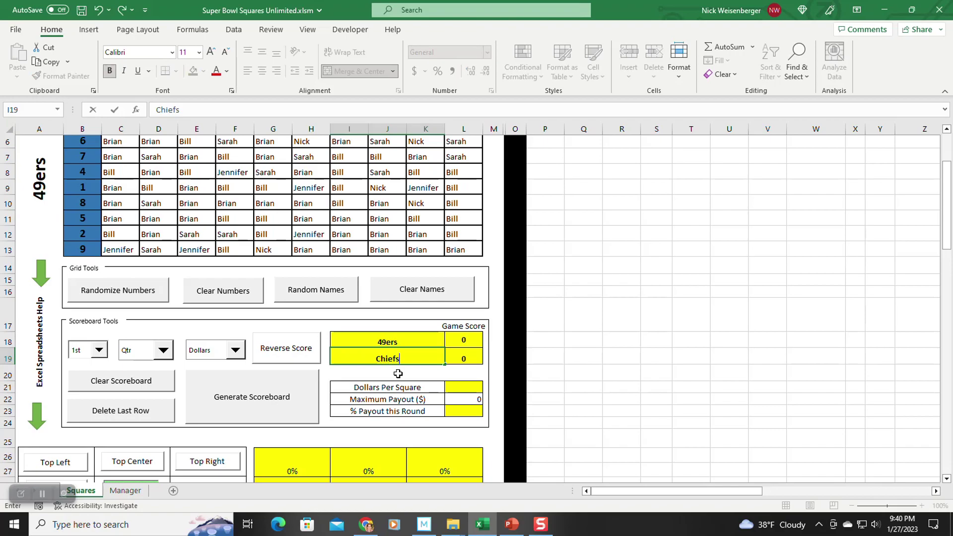
key(Return)
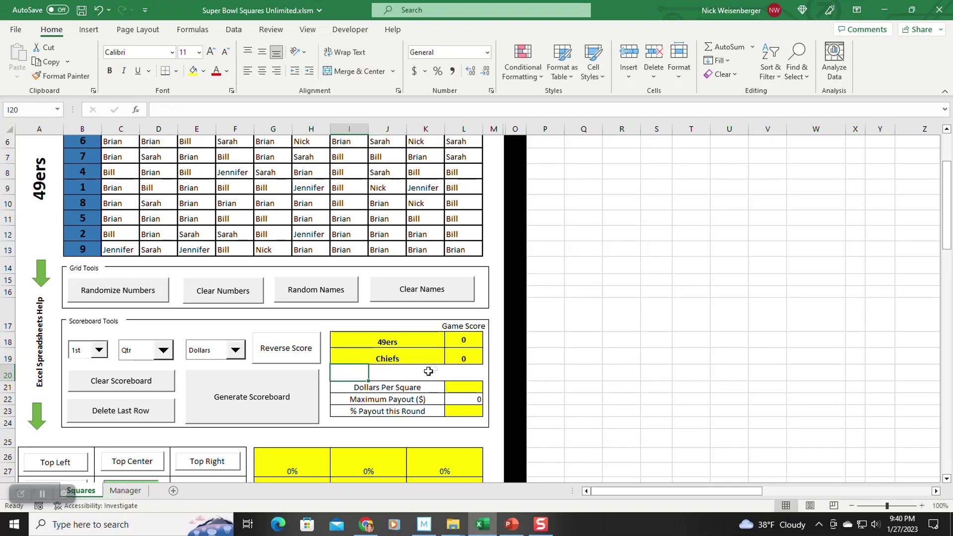
- Set the 49ers score to 7, $1 per square, and a 25% payout this round
click(463, 341)
text(7)
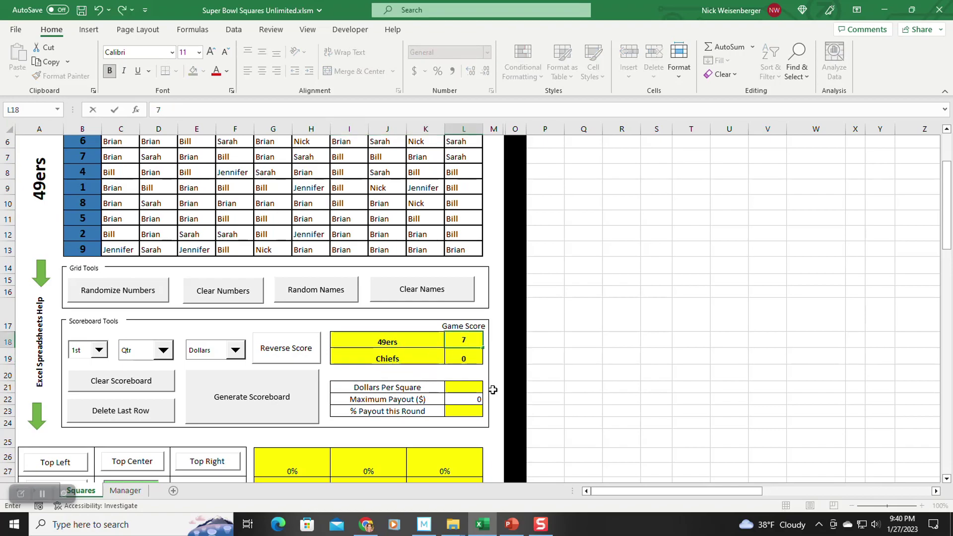
key(Return)
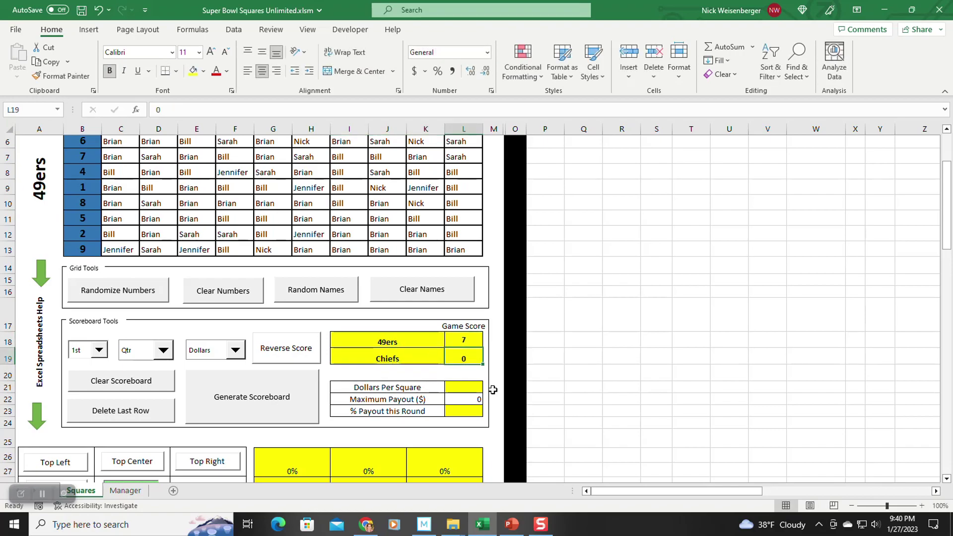
click(466, 388)
text(1)
click(549, 391)
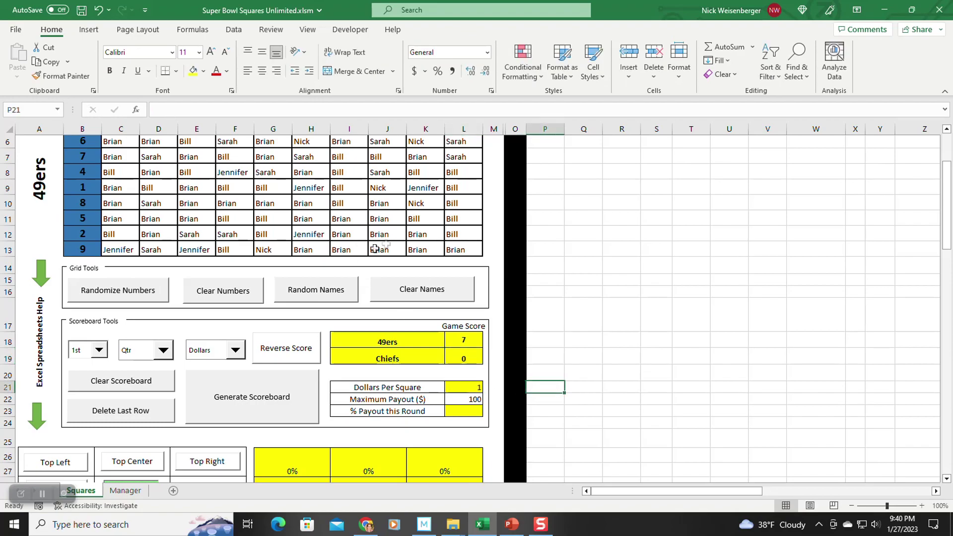
click(459, 410)
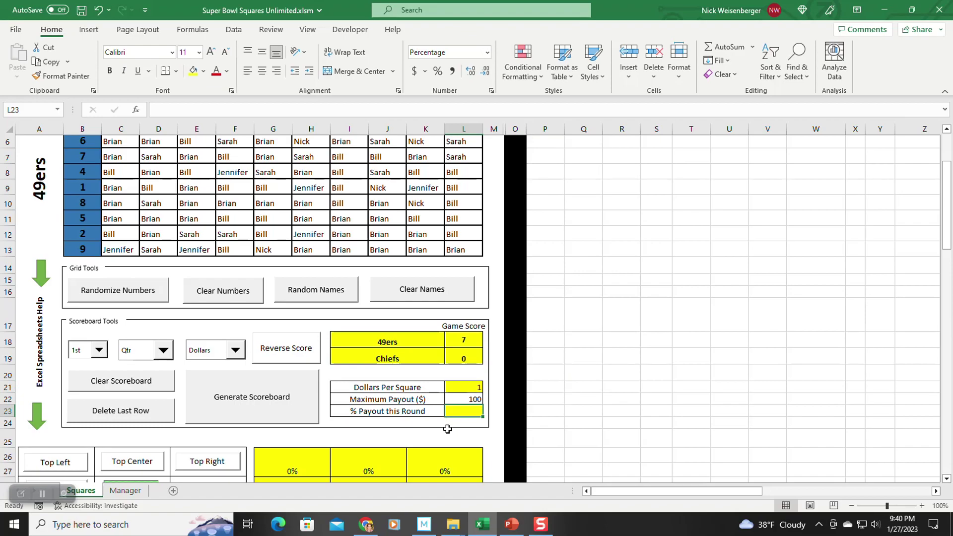
text(25)
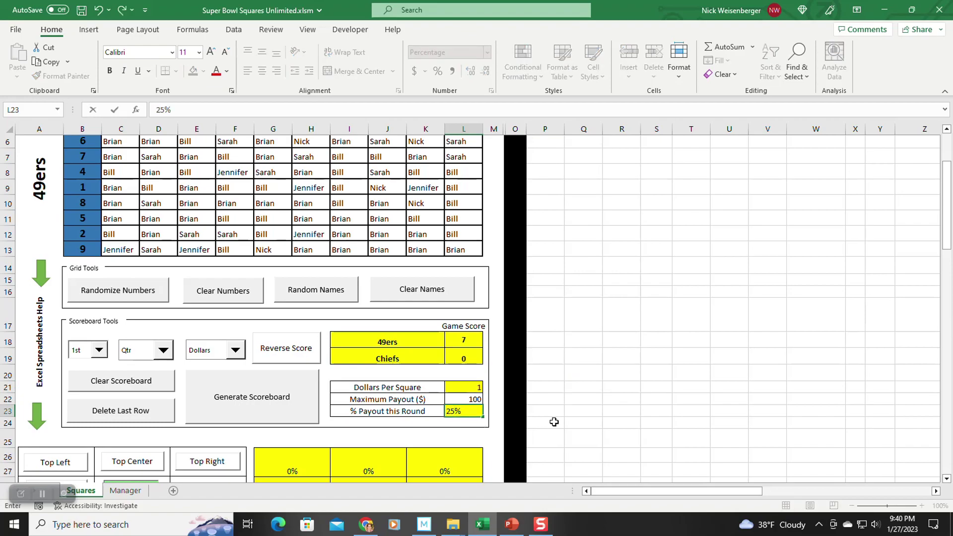
click(554, 422)
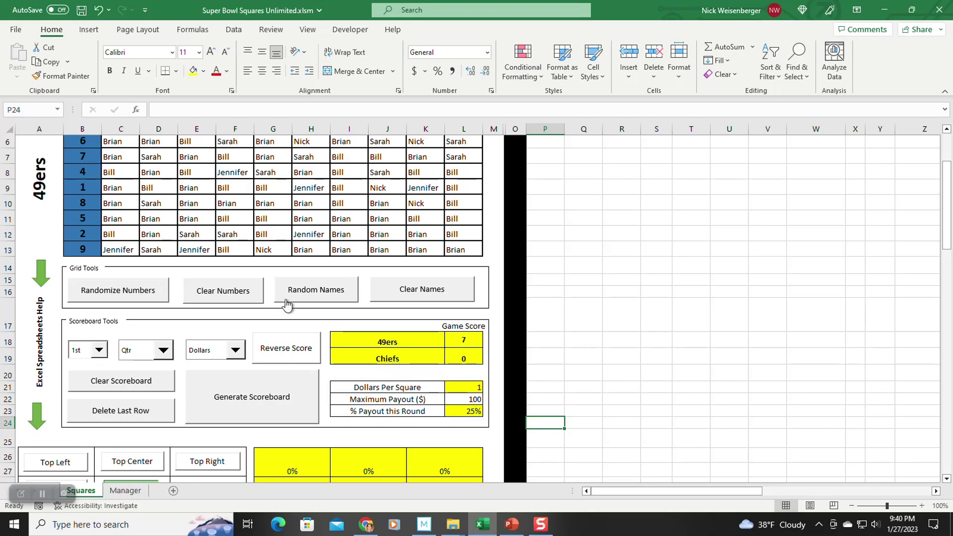
- Generate the 1st-quarter scoreboard row (49ers 7, Chiefs 0) and view it in columns P–Z
scroll(232, 281, up, 2)
scroll(222, 284, down, 4)
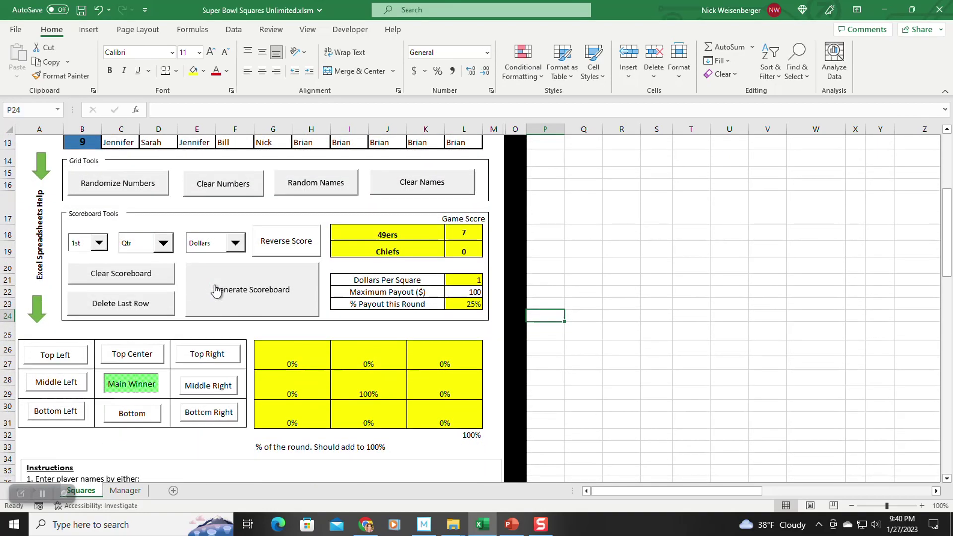
scroll(216, 291, up, 3)
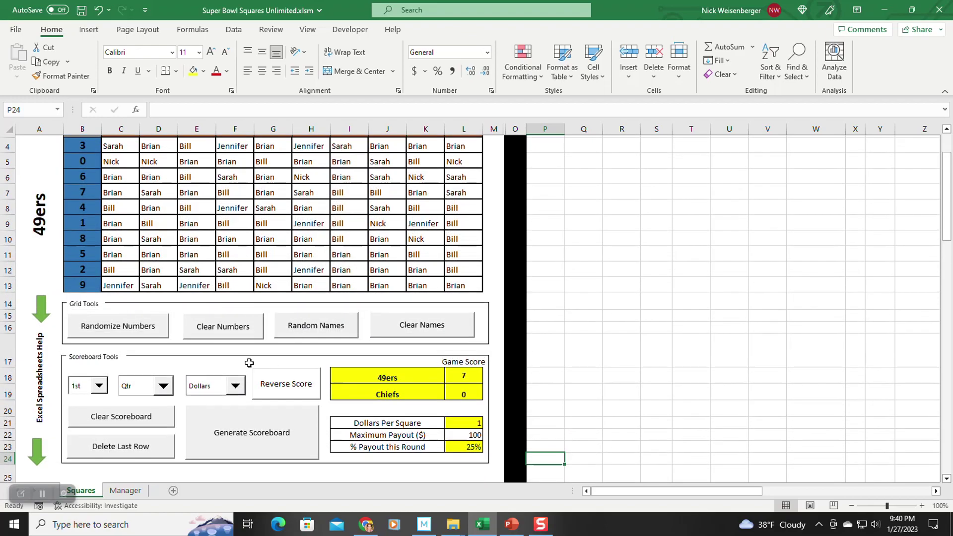
click(251, 440)
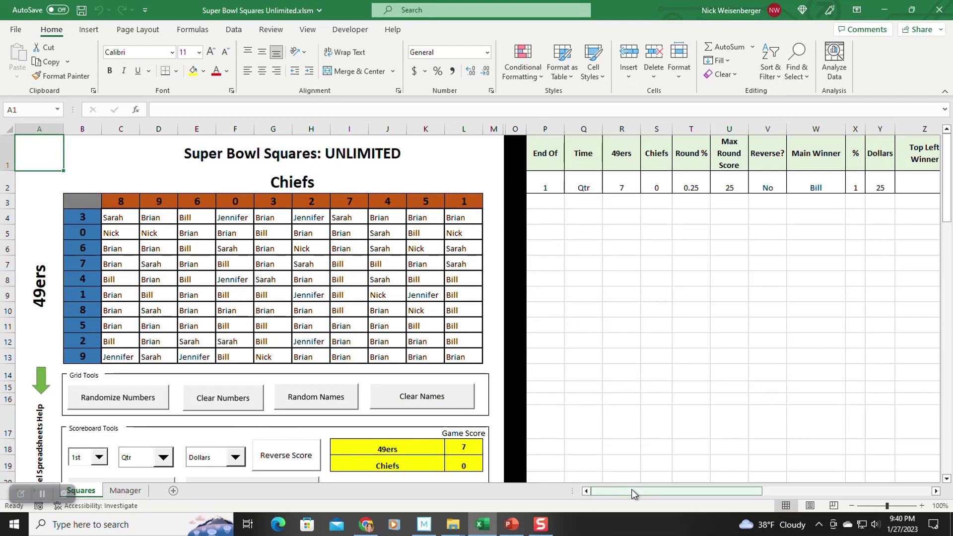
mouse_move(631, 489)
mouse_down()
mouse_move(810, 509)
mouse_move(638, 484)
mouse_up()
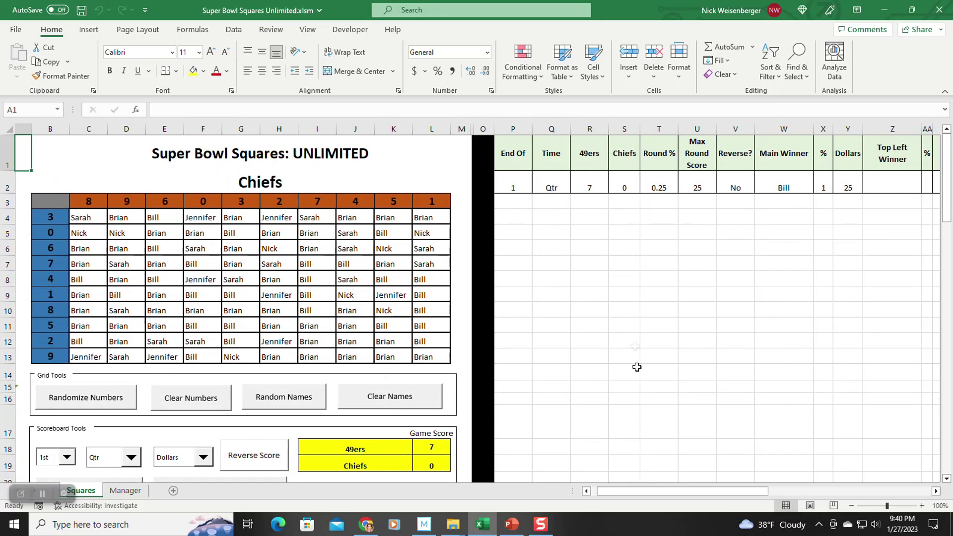
scroll(627, 332, down, 1)
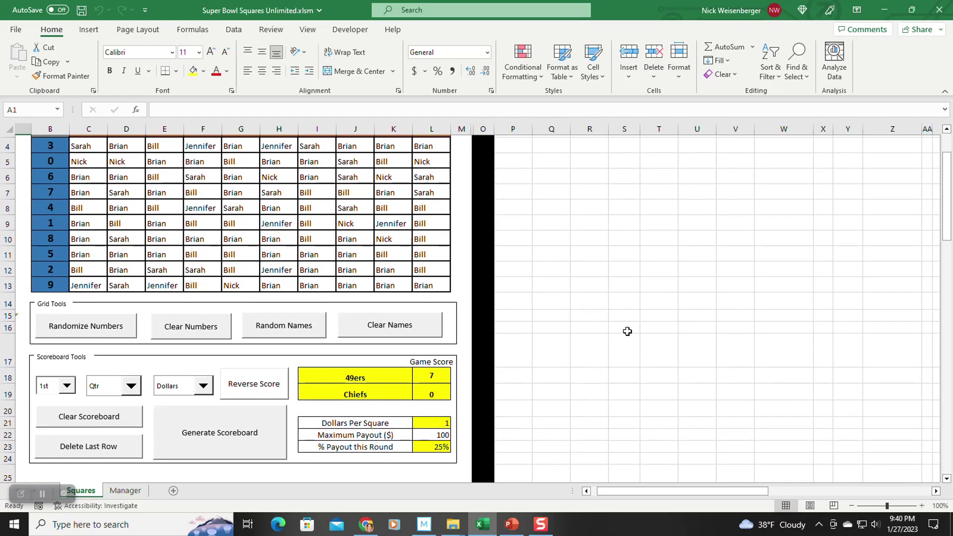
- Log the 2nd quarter on the scoreboard with a 14–7 score
click(67, 386)
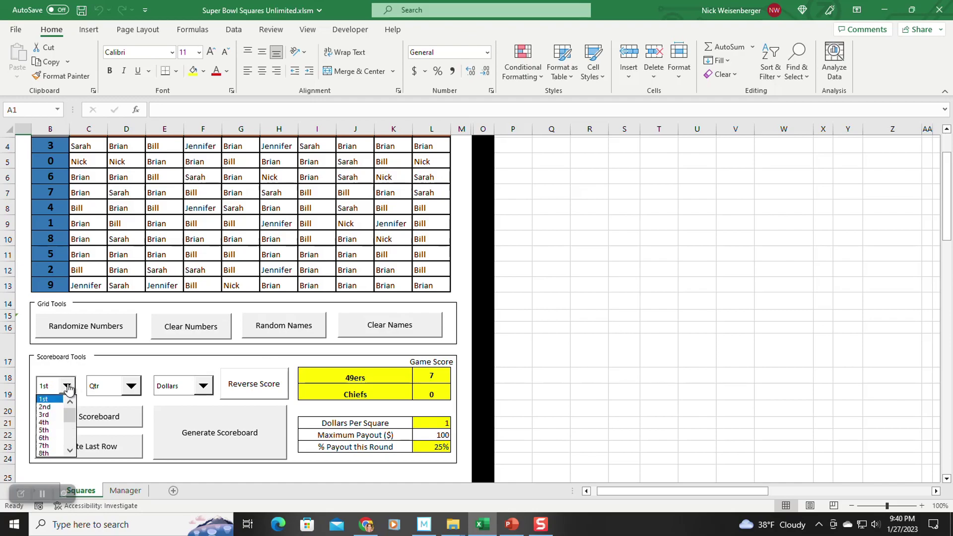
click(57, 409)
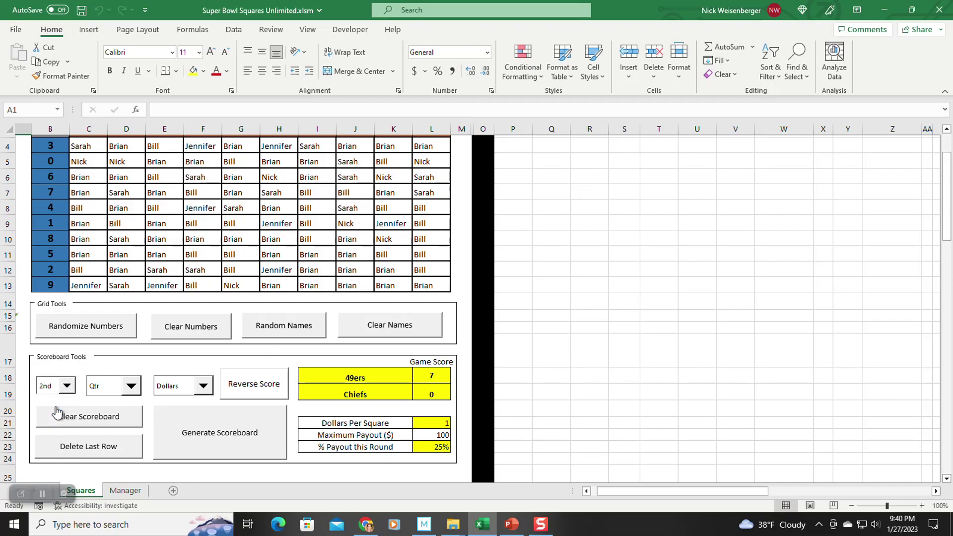
click(431, 376)
text(14)
key(Return)
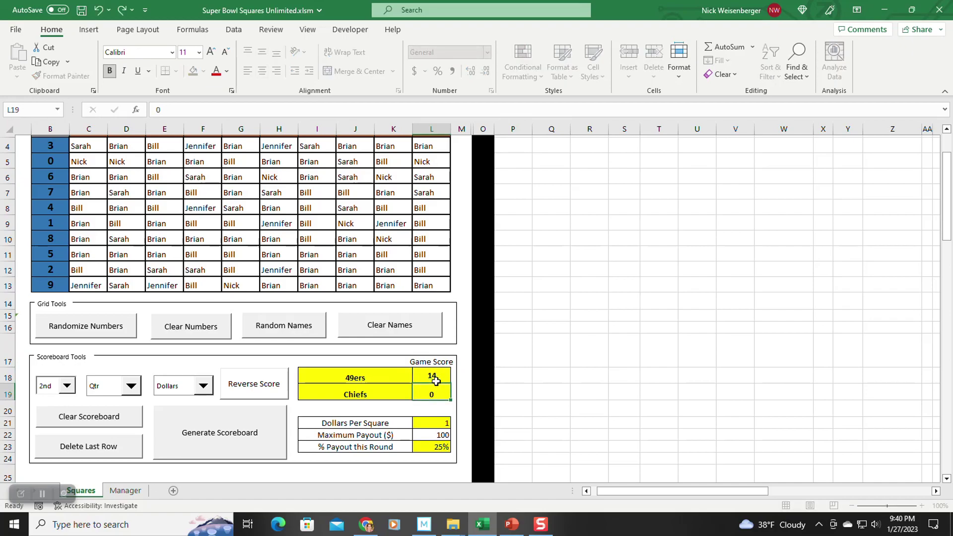
text(7)
click(567, 397)
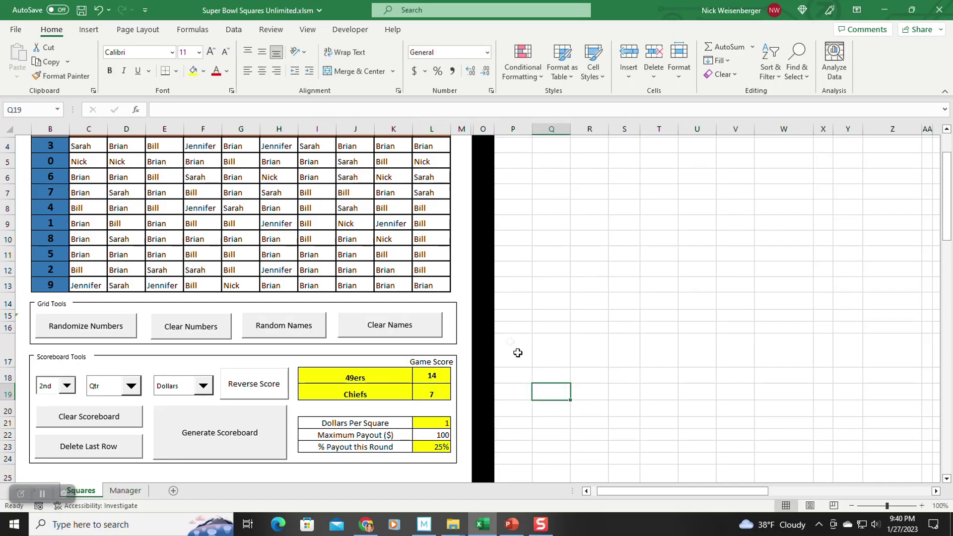
click(231, 438)
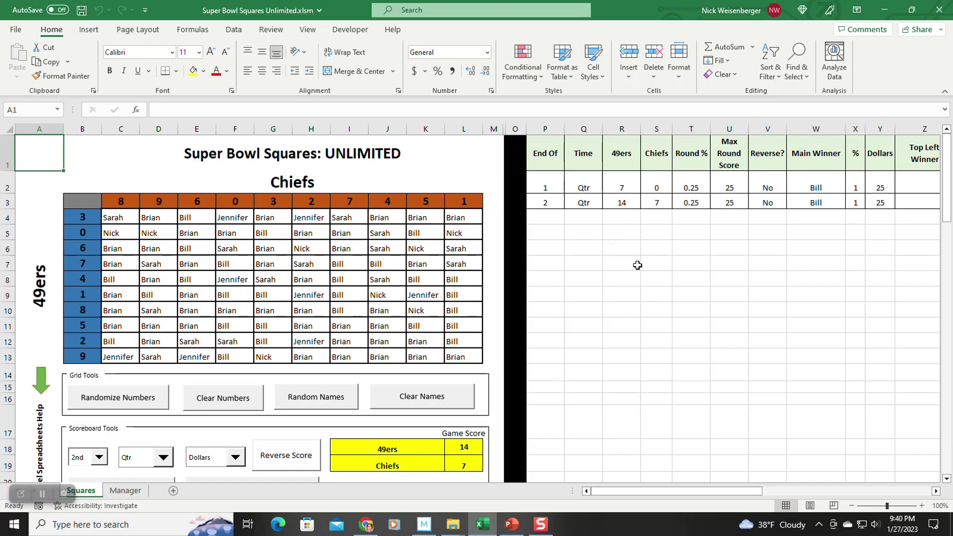
- Log the 3rd quarter on the scoreboard with a 21–14 score
scroll(732, 298, down, 1)
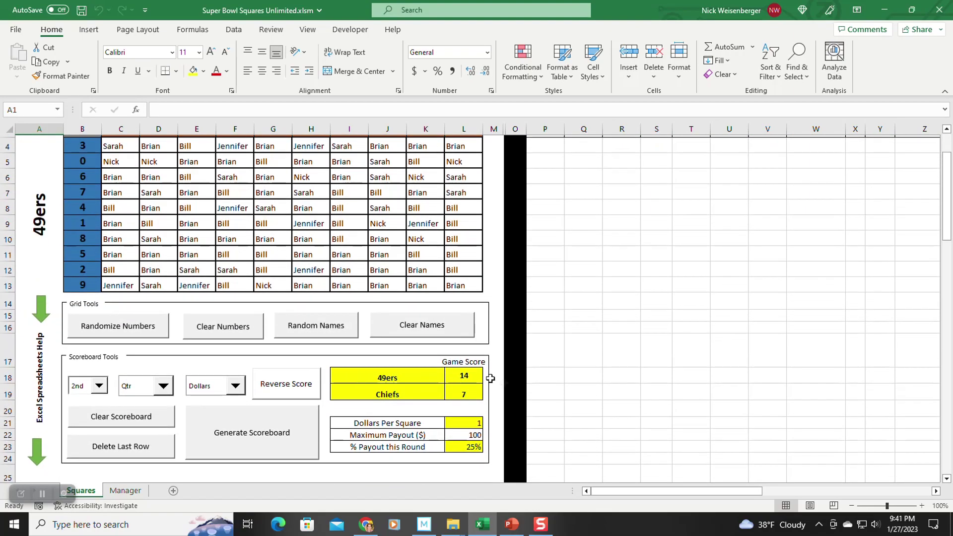
click(99, 386)
click(80, 420)
click(471, 375)
text(21)
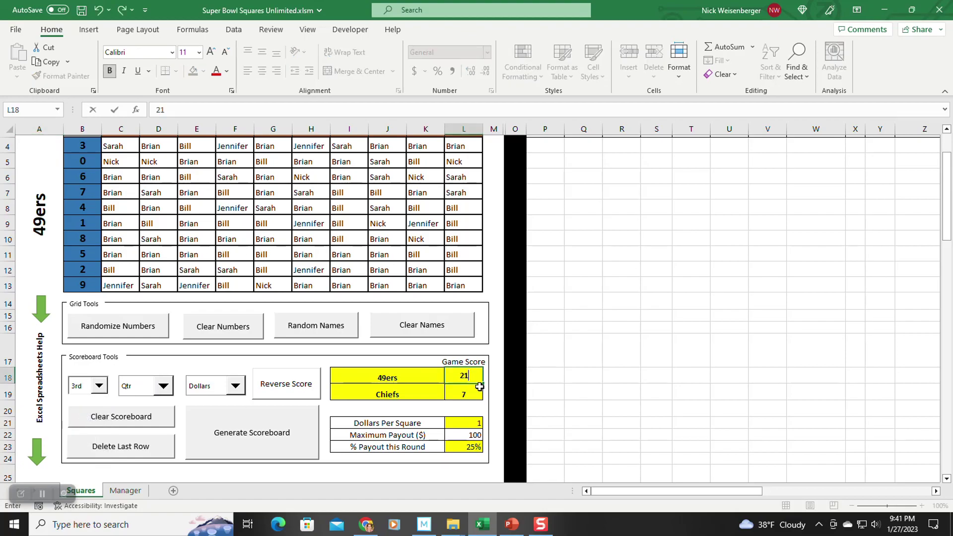
key(Return)
text(14)
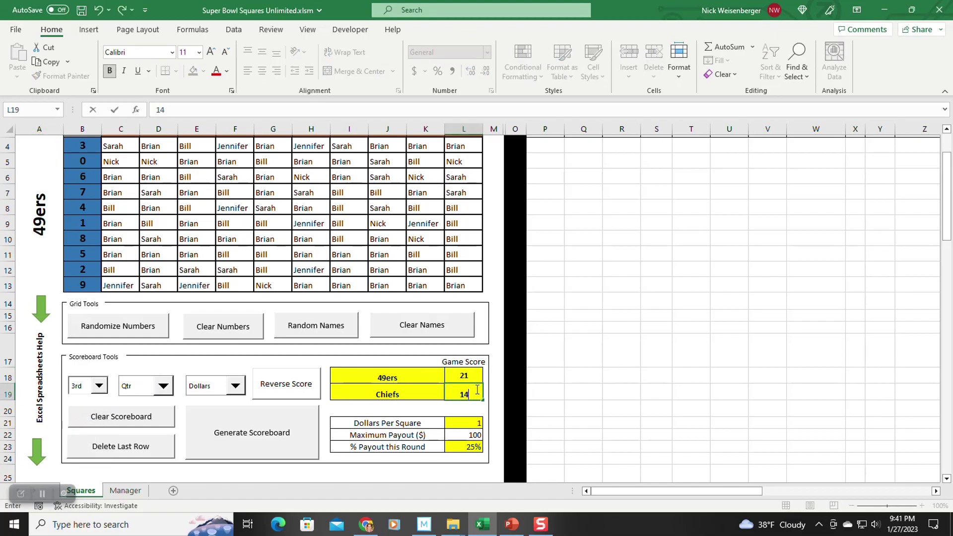
click(546, 415)
click(224, 441)
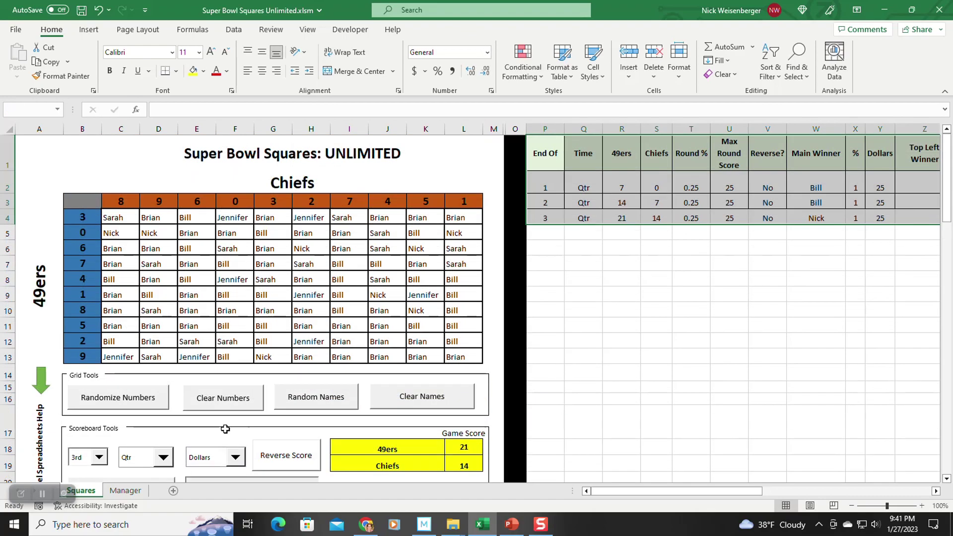
- Log the 4th quarter with the Chiefs score raised to 20, making it 21–20
scroll(227, 383, down, 2)
click(100, 350)
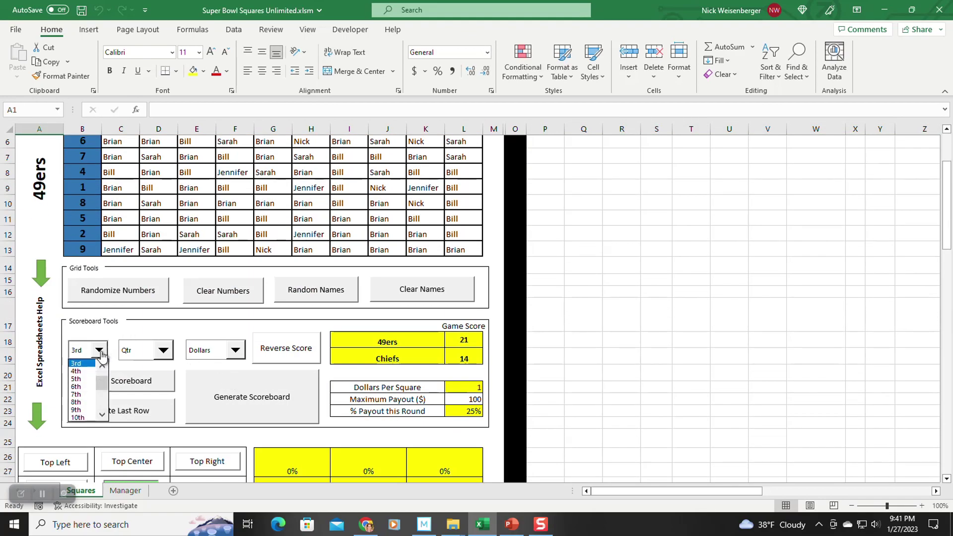
click(76, 371)
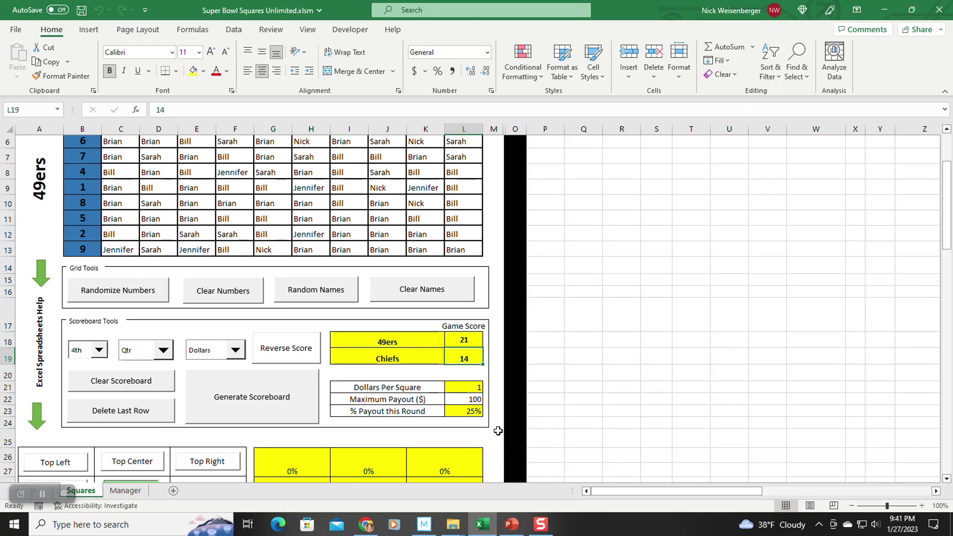
text(20)
key(Return)
scroll(498, 416, down, 1)
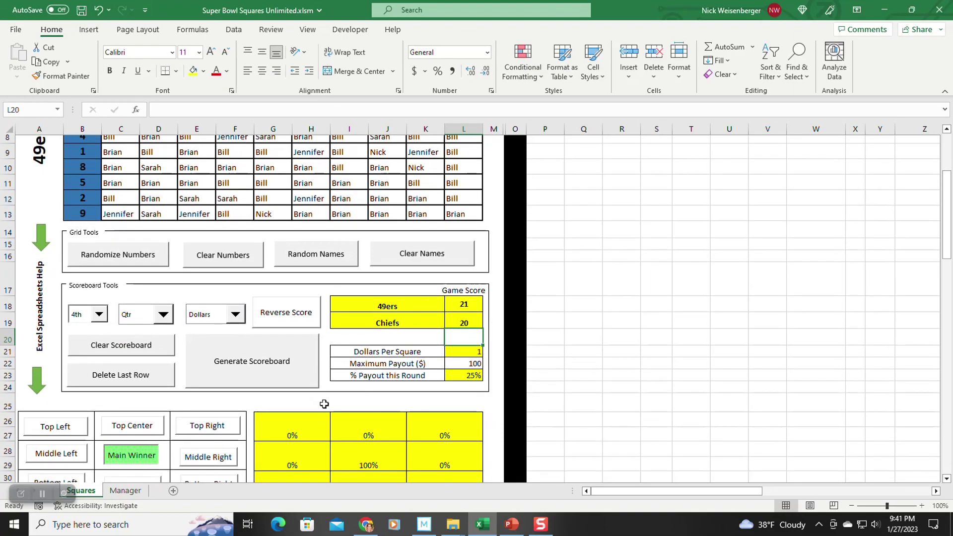
click(278, 377)
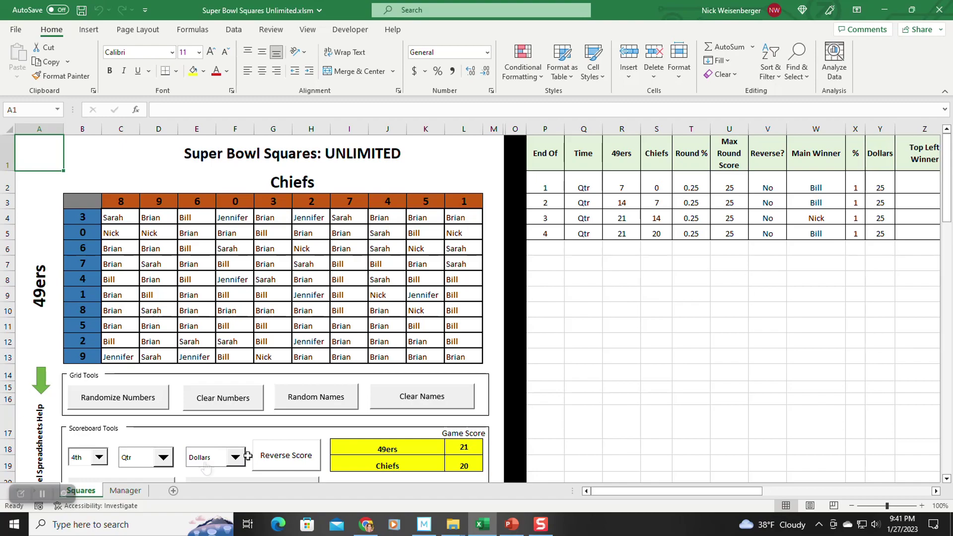
click(130, 491)
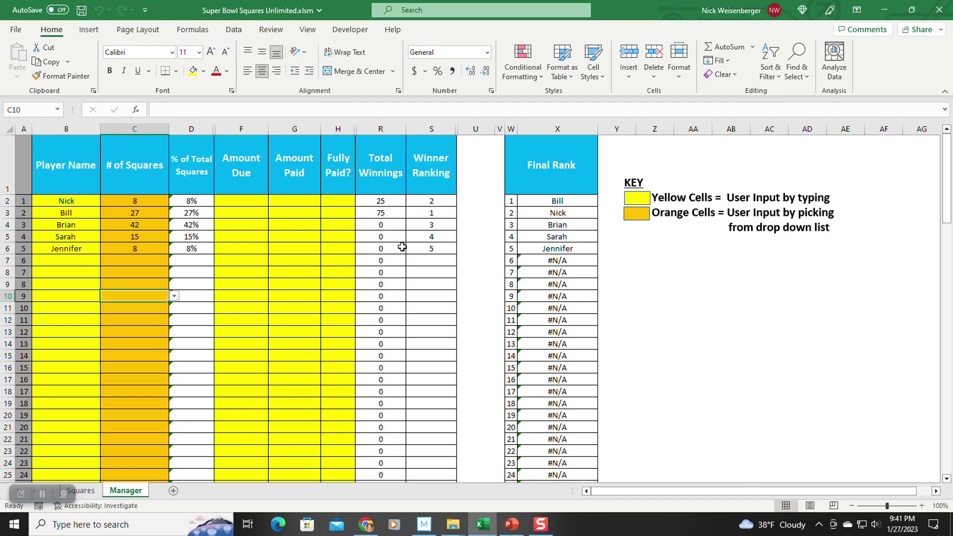
click(383, 214)
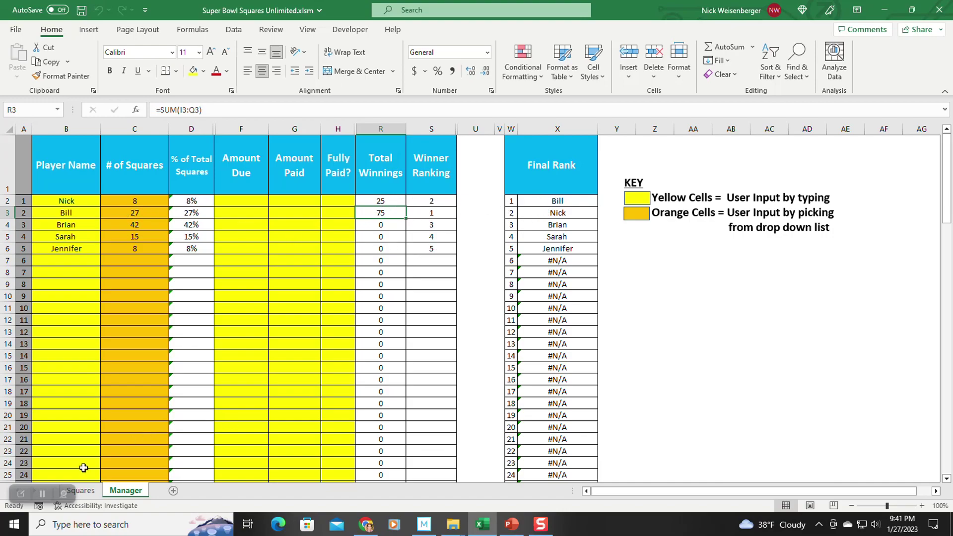
click(80, 491)
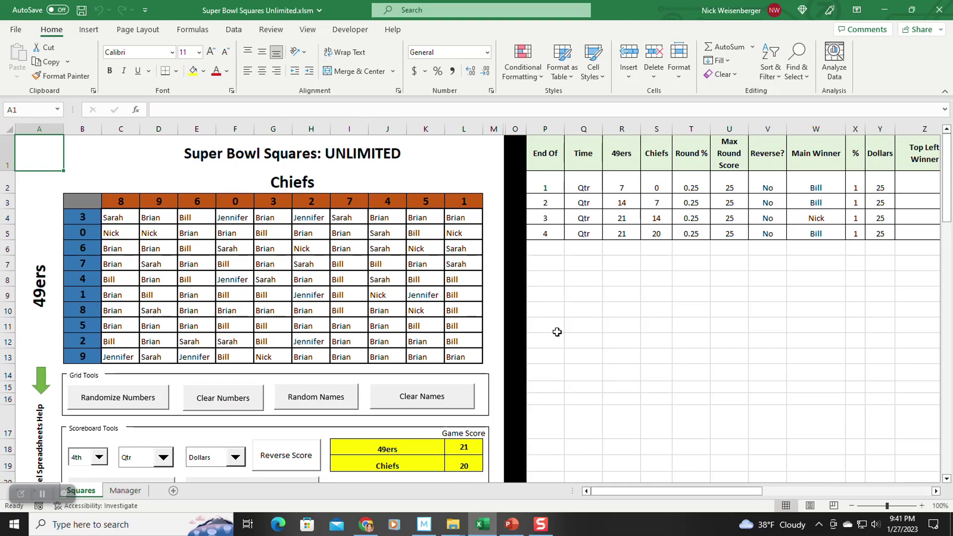
- Enter Round % of 0.1 for the first three scoreboard rows and 0.7 for the fourth
scroll(528, 319, down, 1)
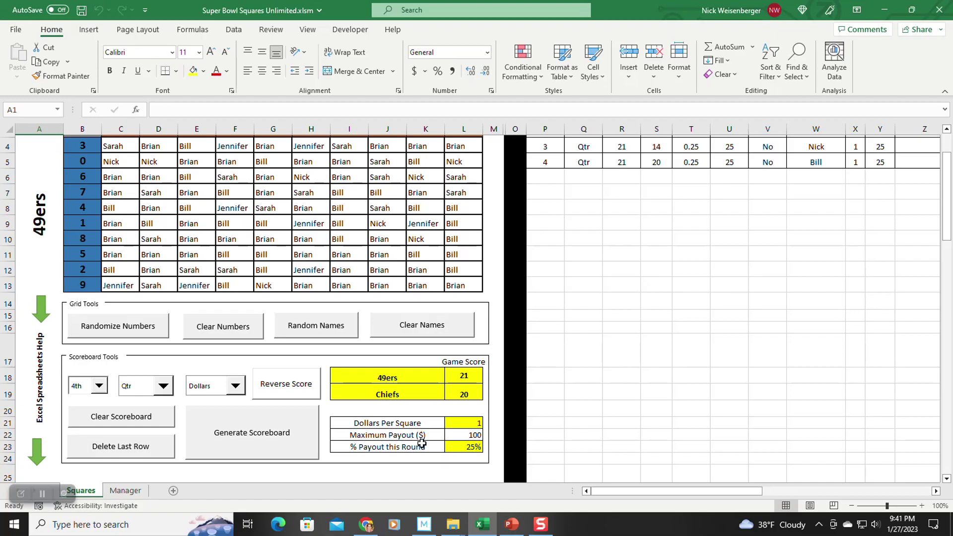
scroll(554, 390, up, 1)
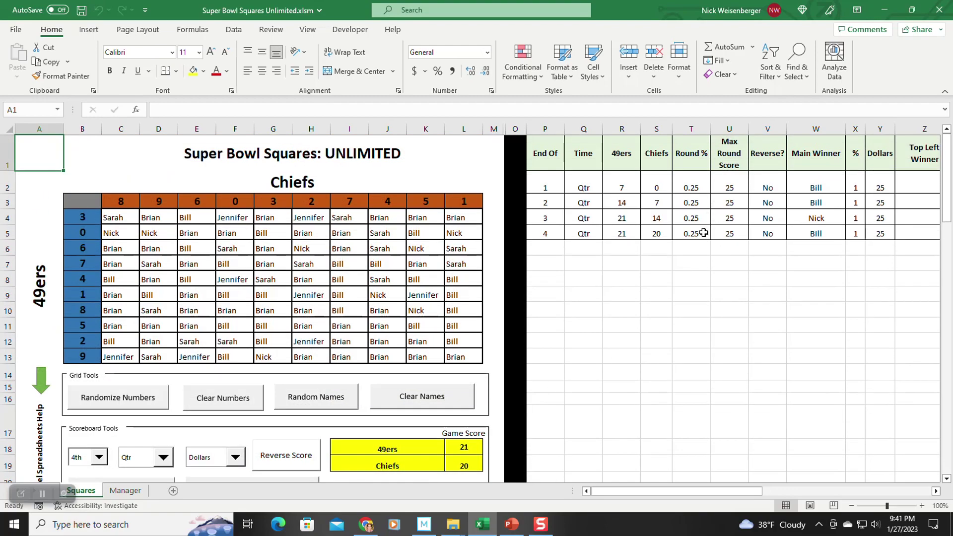
click(698, 188)
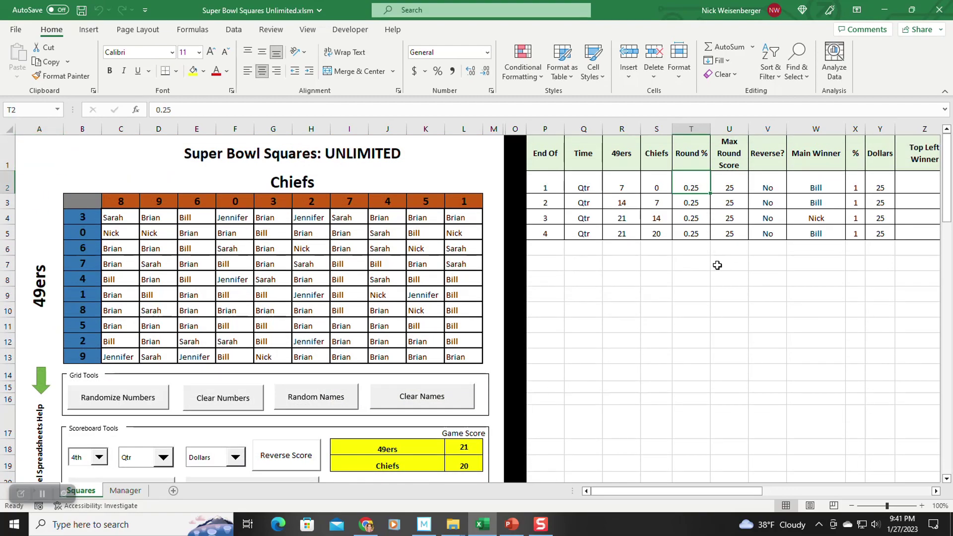
text(0.1)
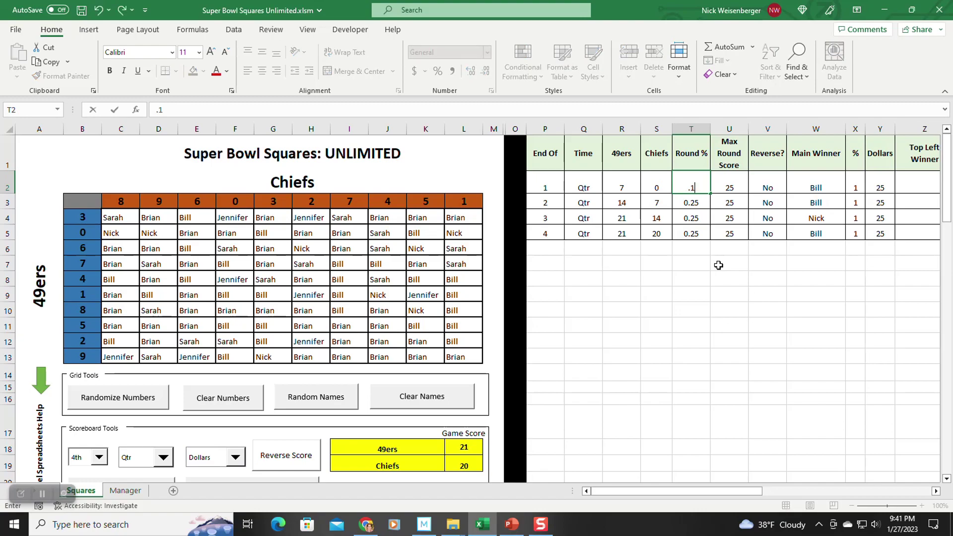
key(Return)
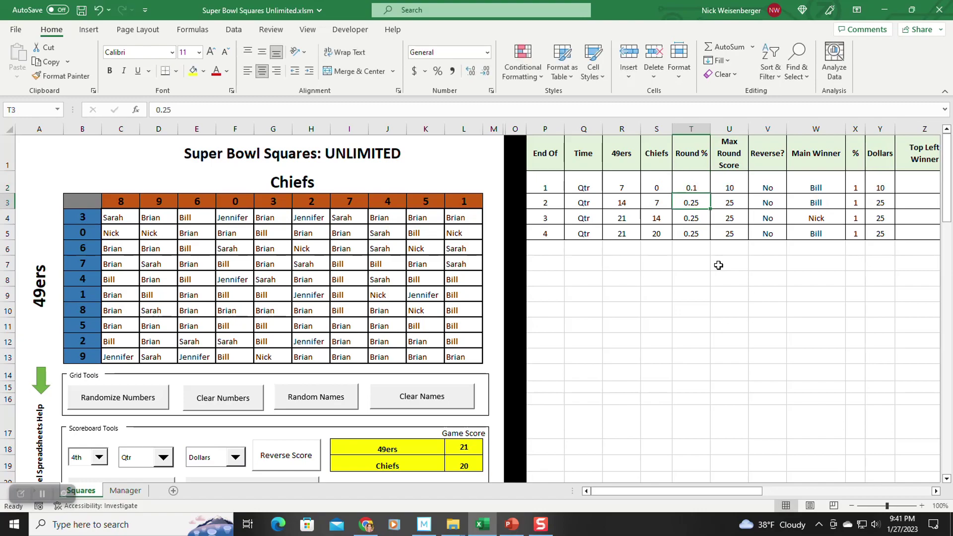
text(0.1)
key(Return)
text(0.1)
key(Return)
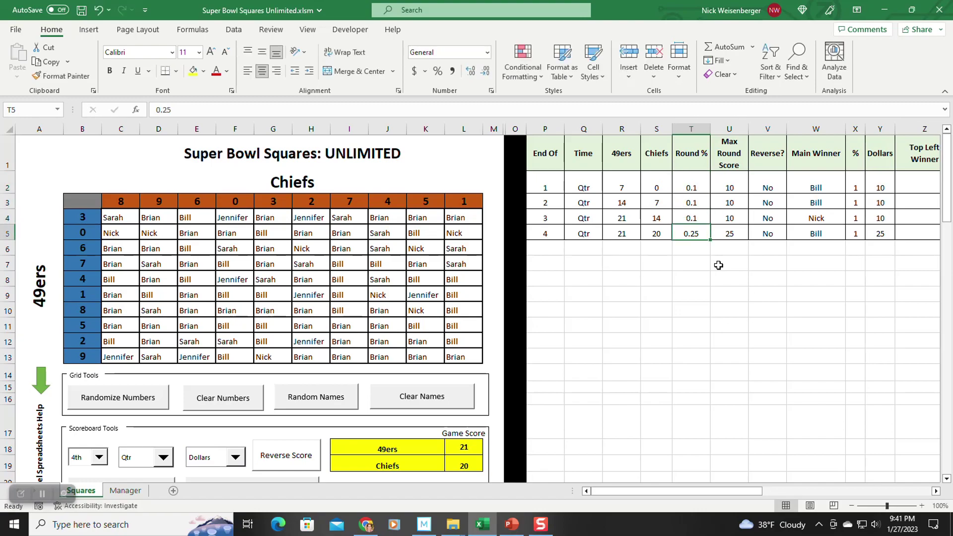
text(.7)
key(Return)
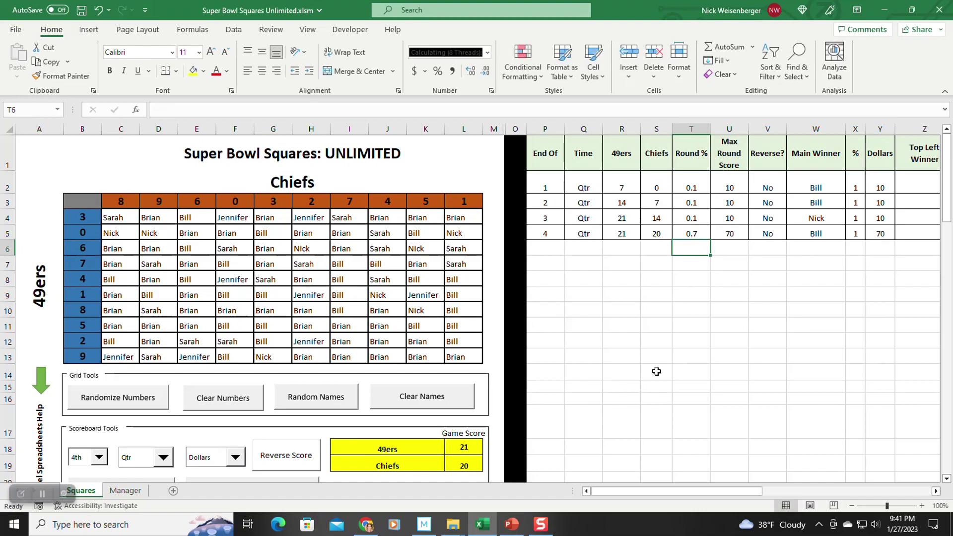
scroll(668, 373, down, 1)
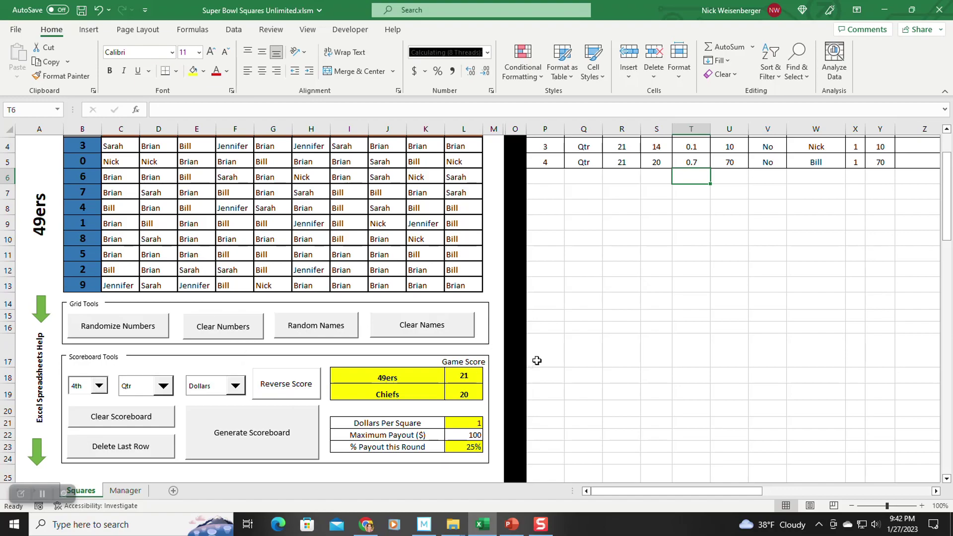
- Clear the scoreboard, then add normal and reversed-score rows for the 1st round
click(107, 418)
click(499, 303)
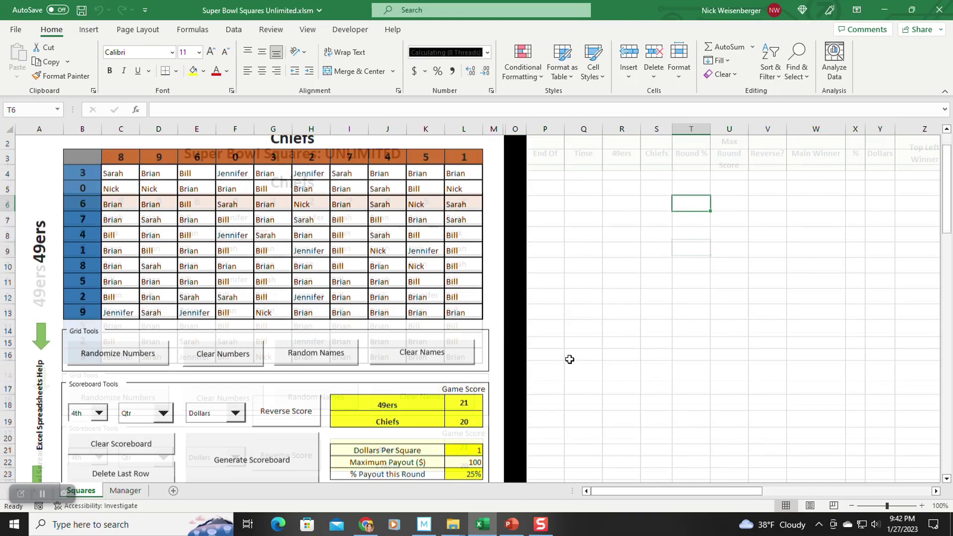
scroll(567, 189, down, 1)
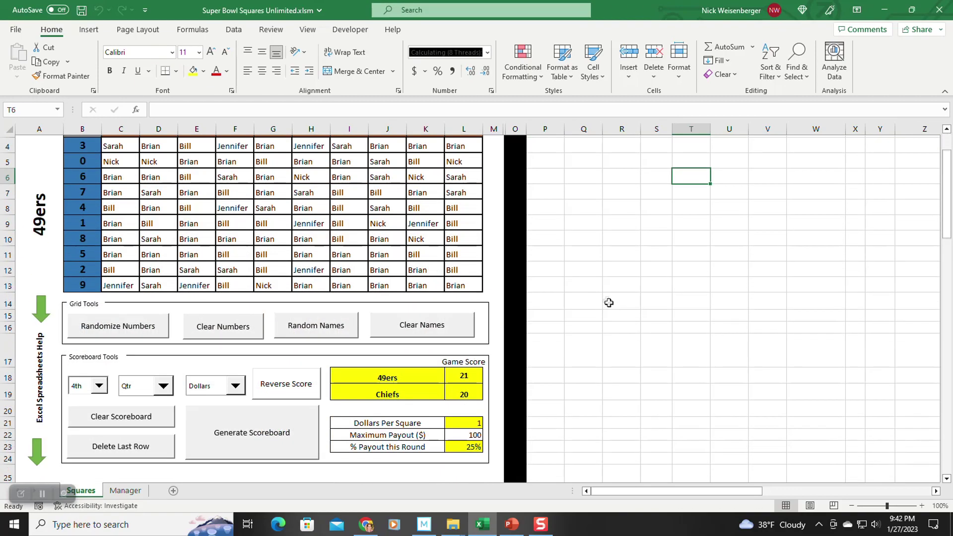
click(99, 385)
scroll(94, 399, up, 3)
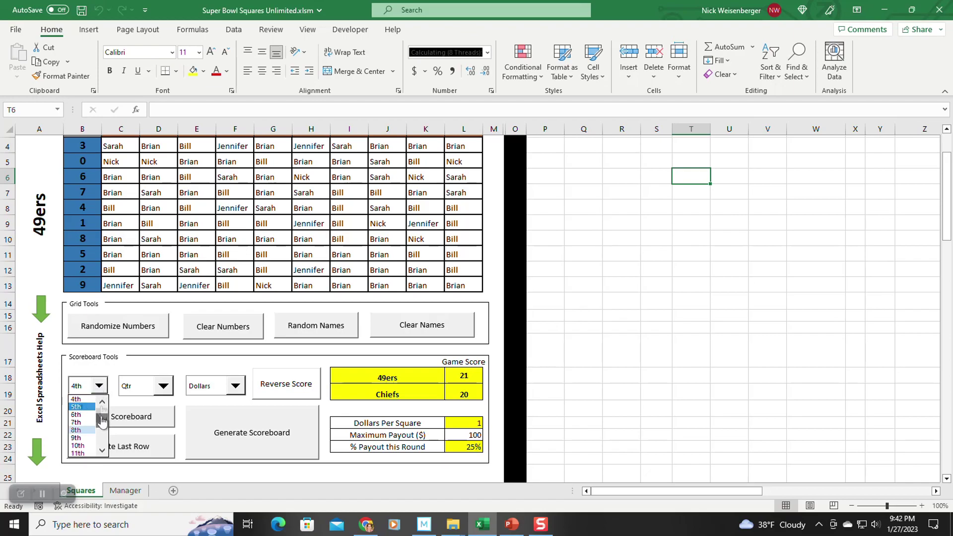
click(94, 399)
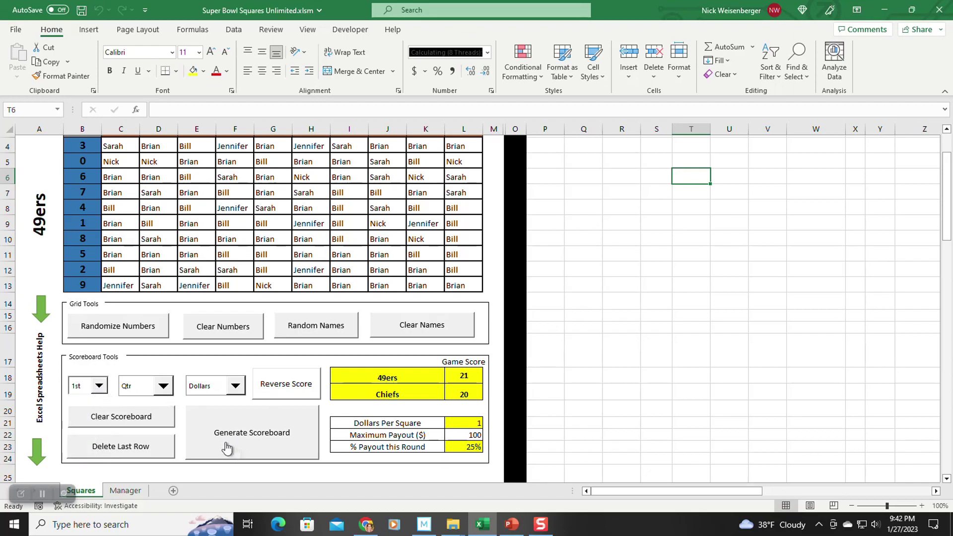
click(257, 437)
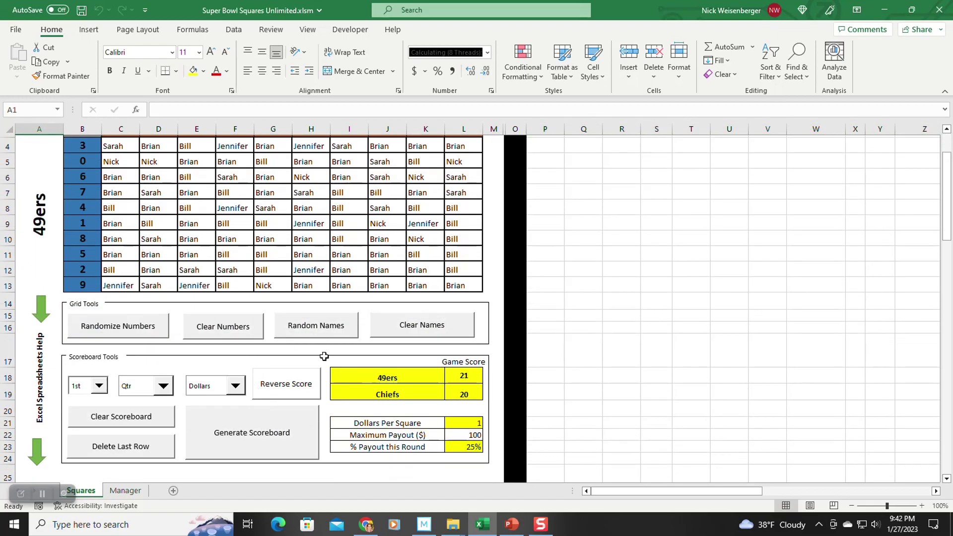
click(285, 389)
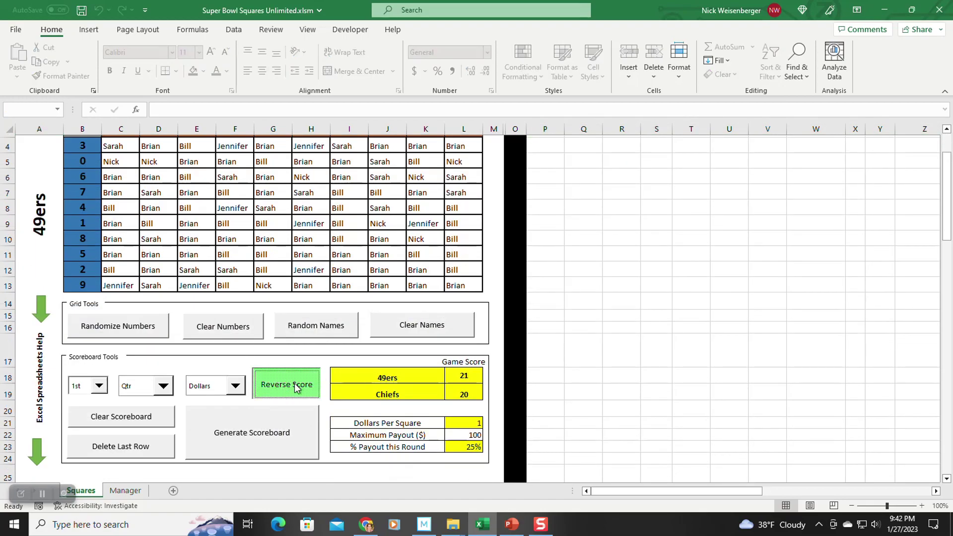
click(266, 428)
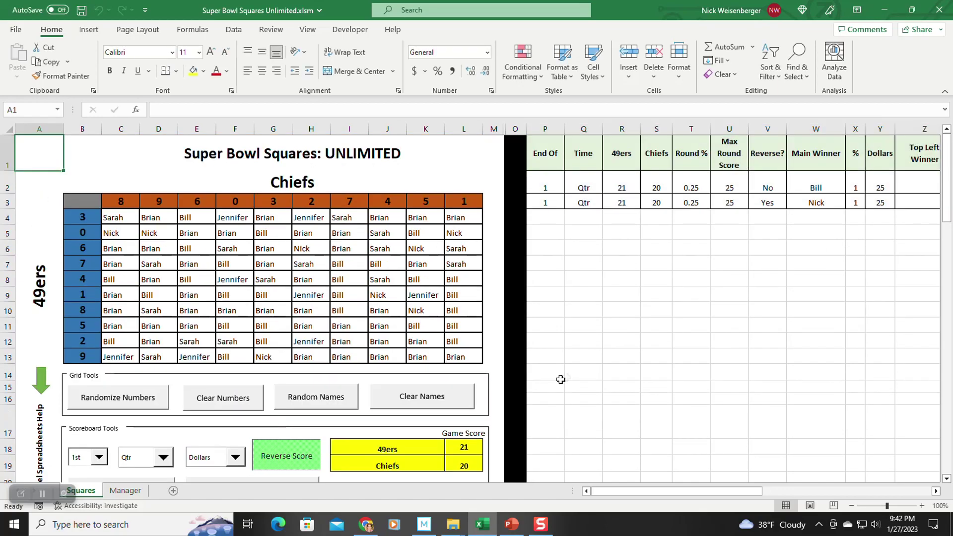
- Switch to the 2nd round with reverse scoring off and generate its scoreboard row
scroll(563, 375, down, 1)
click(102, 423)
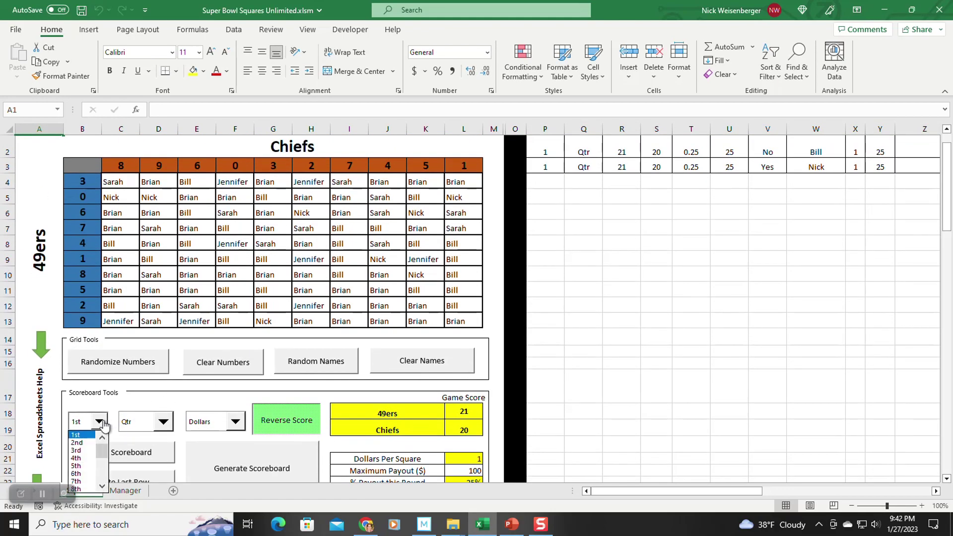
click(77, 443)
click(277, 427)
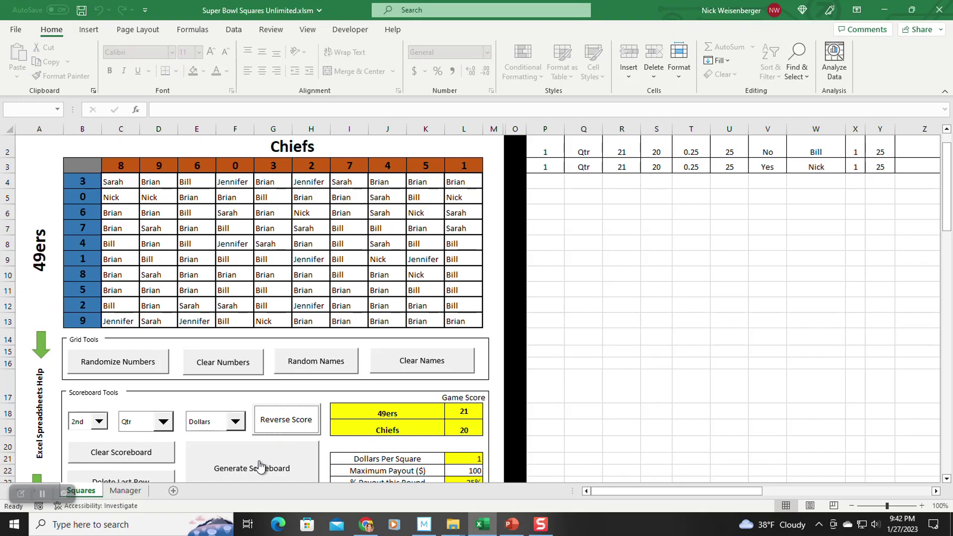
click(259, 464)
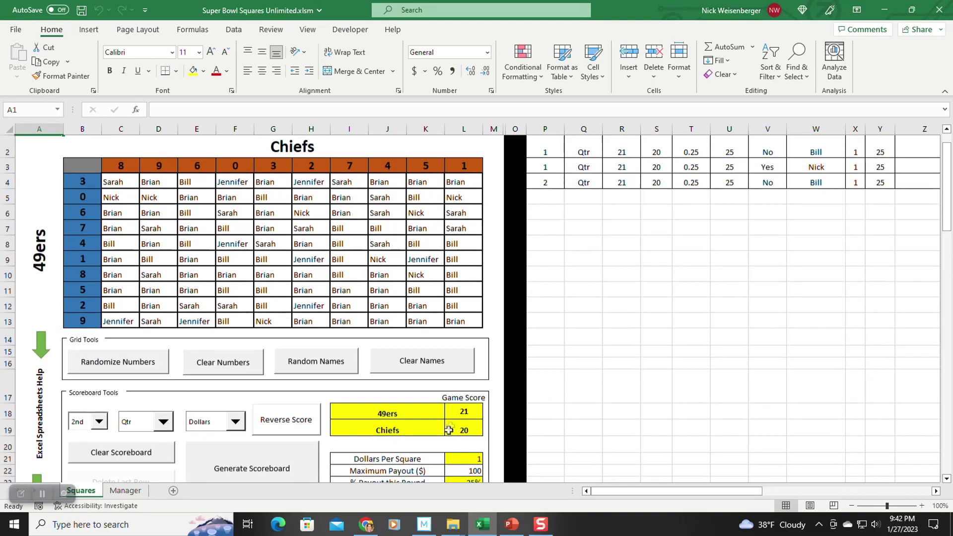
- Change the game score to 49ers 28, Chiefs 22
click(462, 412)
text(2)
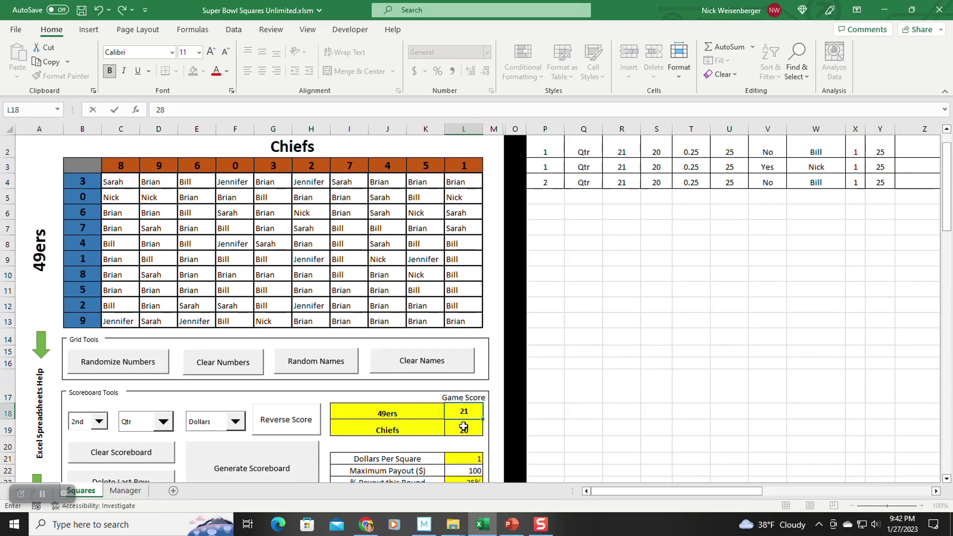
key(Return)
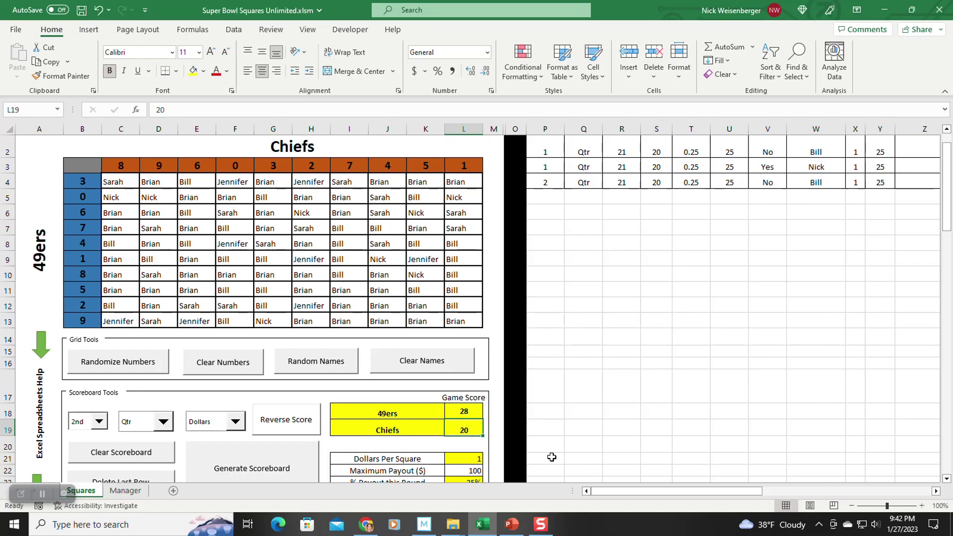
text(22)
key(Return)
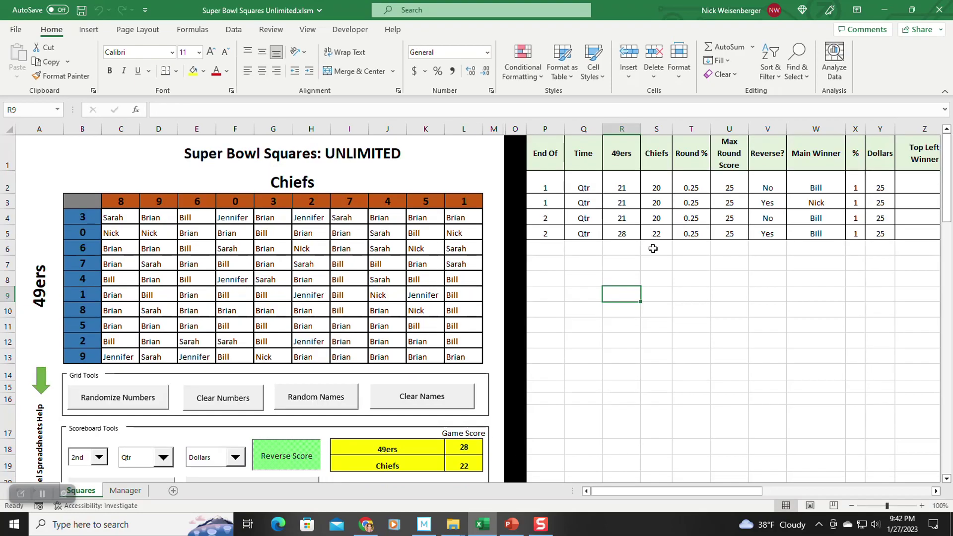
click(692, 199)
scroll(551, 266, down, 2)
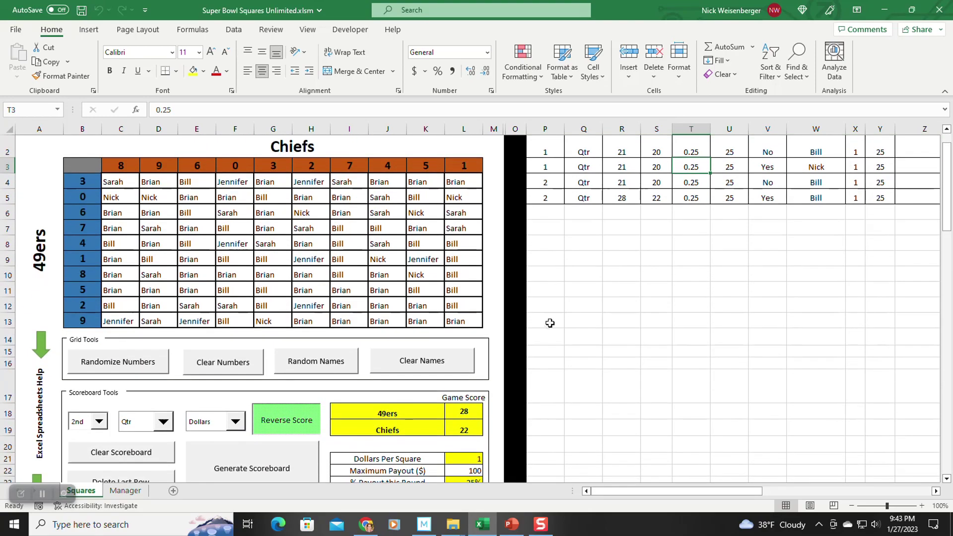
click(472, 411)
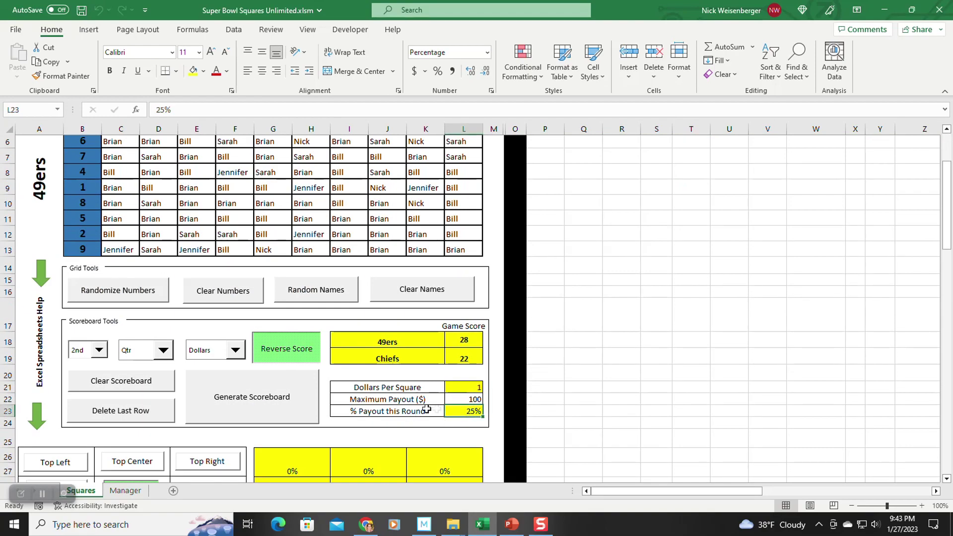
scroll(524, 188, up, 2)
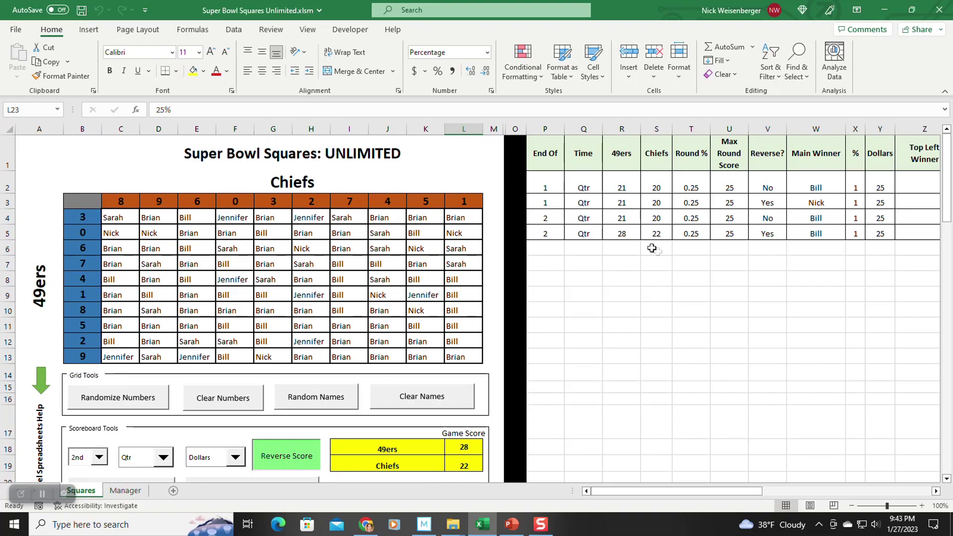
drag(690, 234, 685, 188)
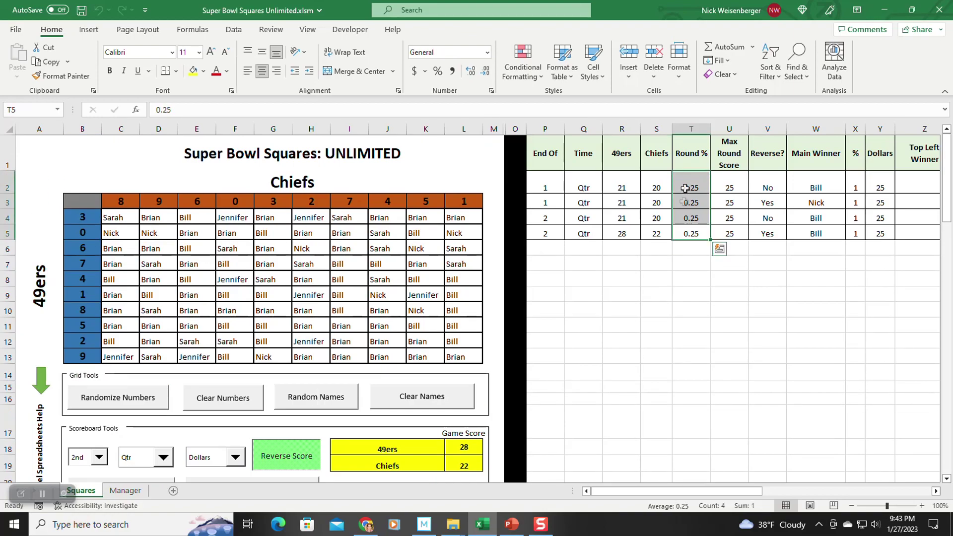
click(675, 336)
scroll(602, 306, down, 1)
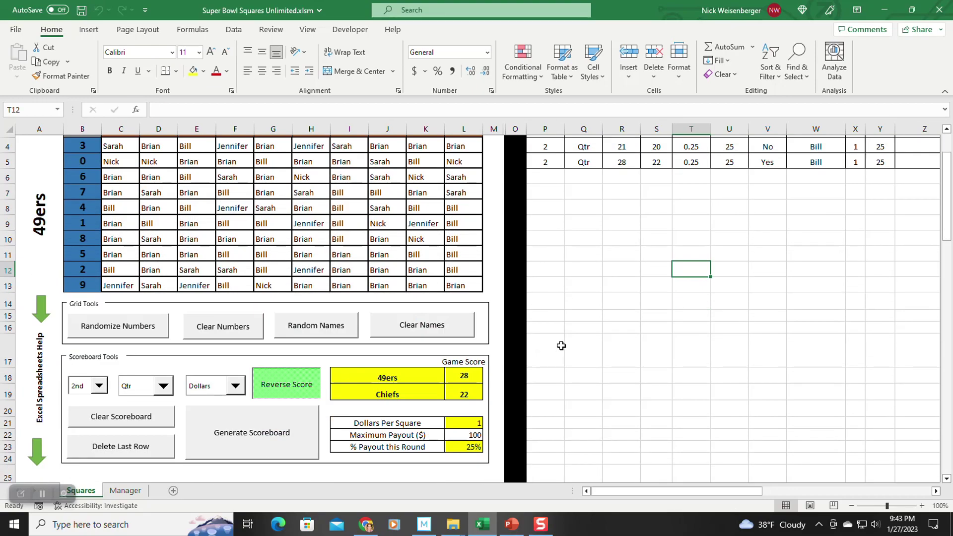
- Inspect the round and period-type dropdowns without changing them
click(99, 387)
click(99, 388)
scroll(99, 390, up, 1)
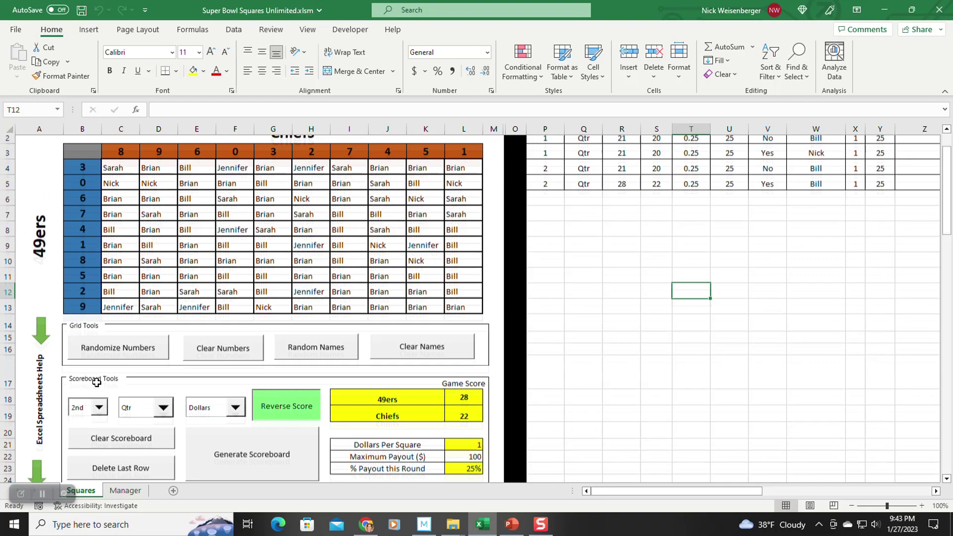
scroll(197, 342, up, 1)
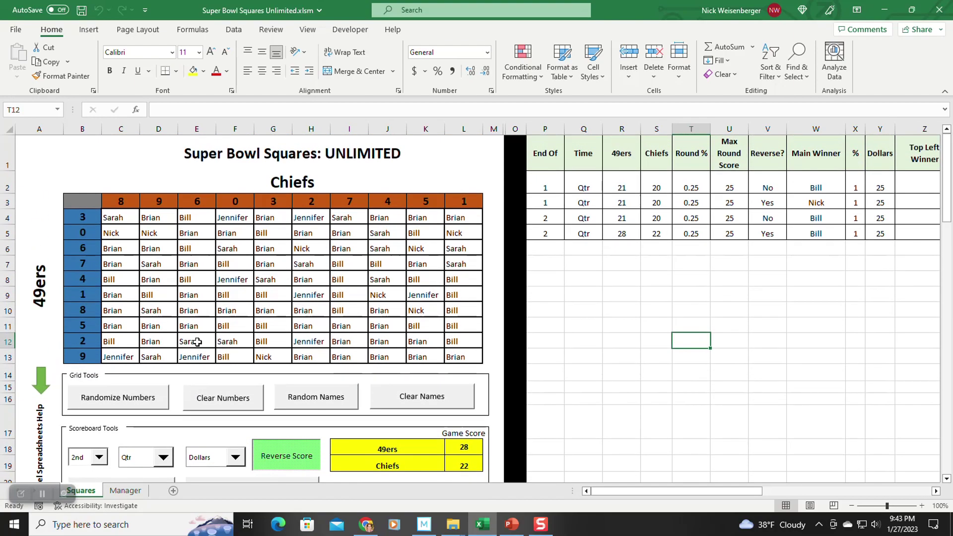
scroll(197, 342, down, 1)
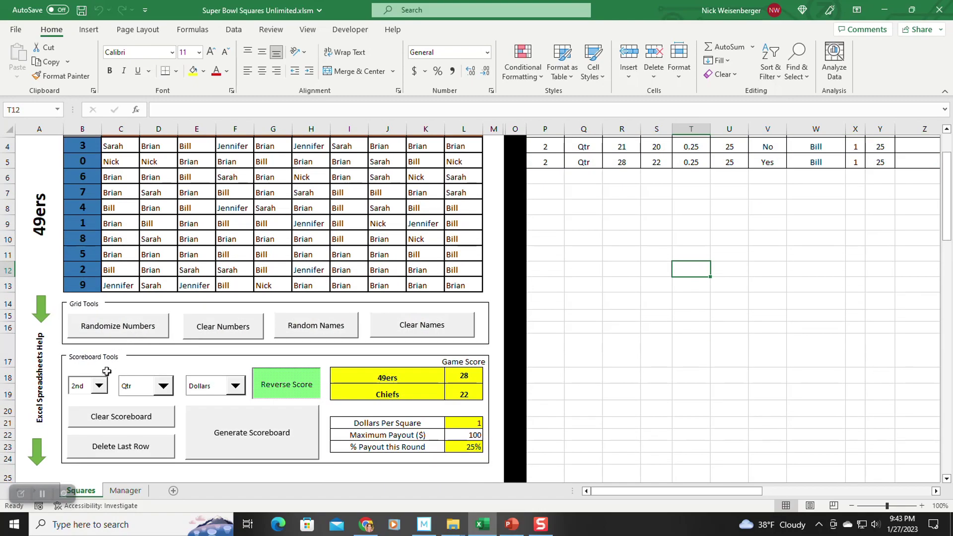
click(164, 386)
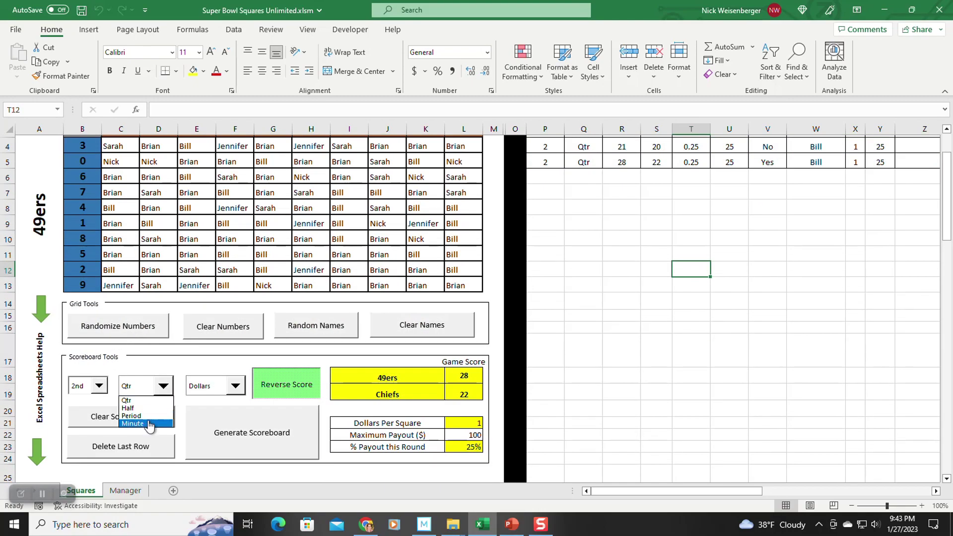
click(100, 386)
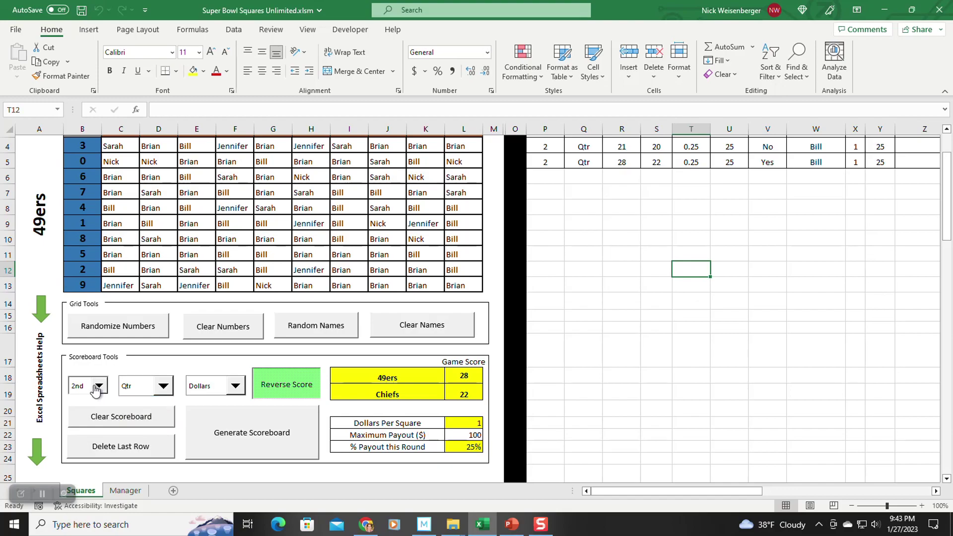
- Select round 1st, keep Dollars chosen, and switch reverse scoring off
click(99, 386)
click(102, 451)
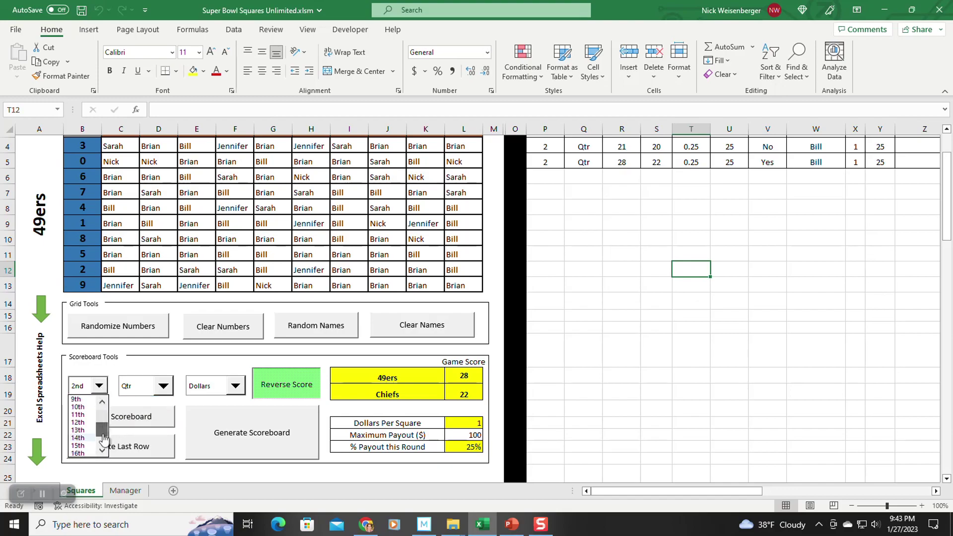
scroll(99, 427, up, 4)
click(87, 400)
click(162, 386)
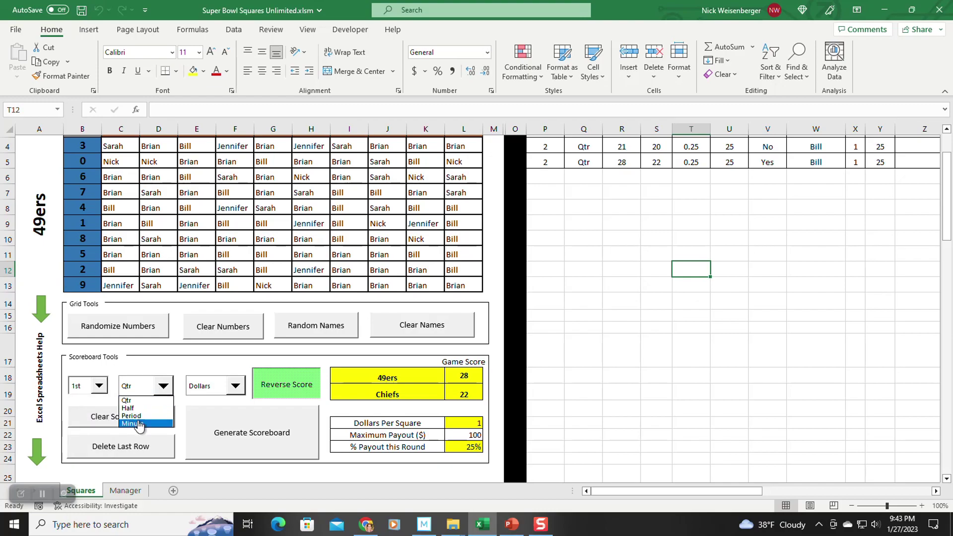
click(144, 400)
click(236, 386)
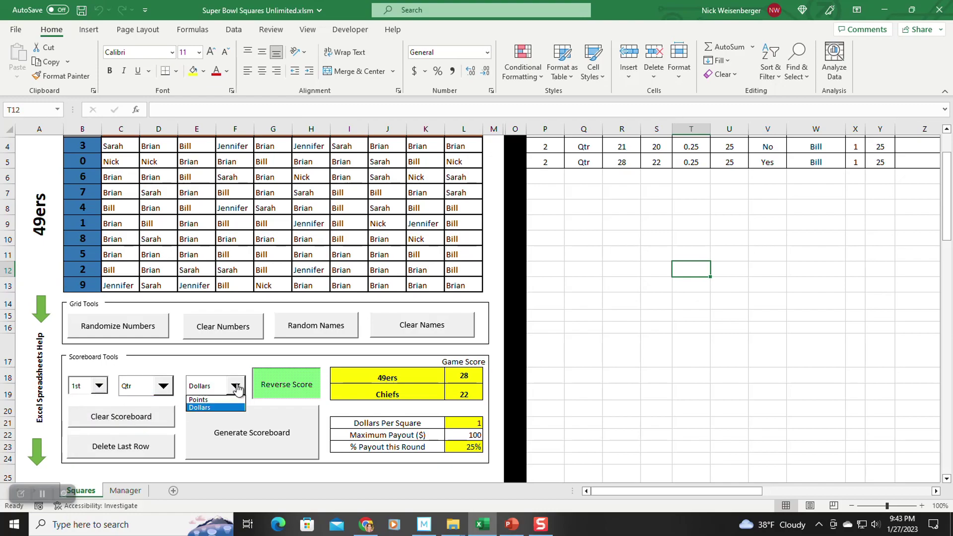
click(579, 414)
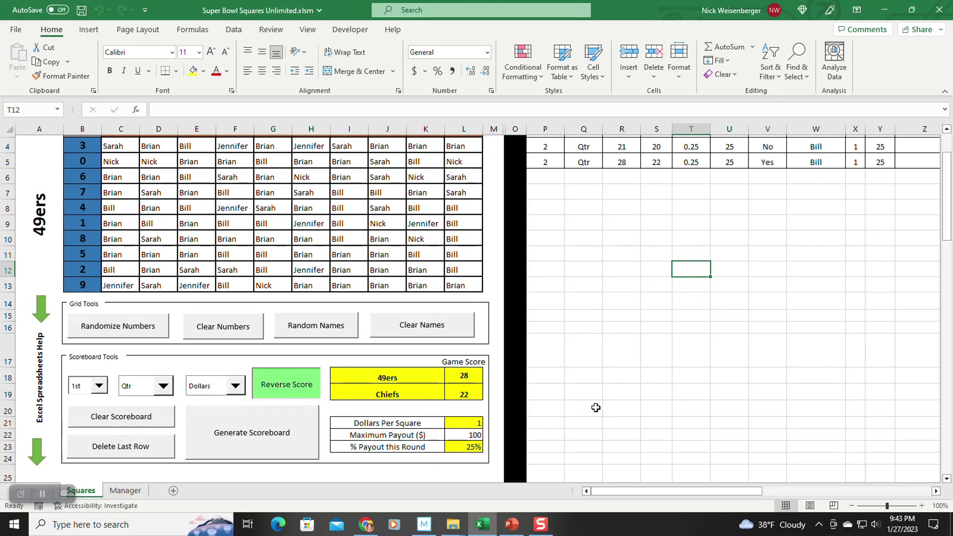
click(294, 388)
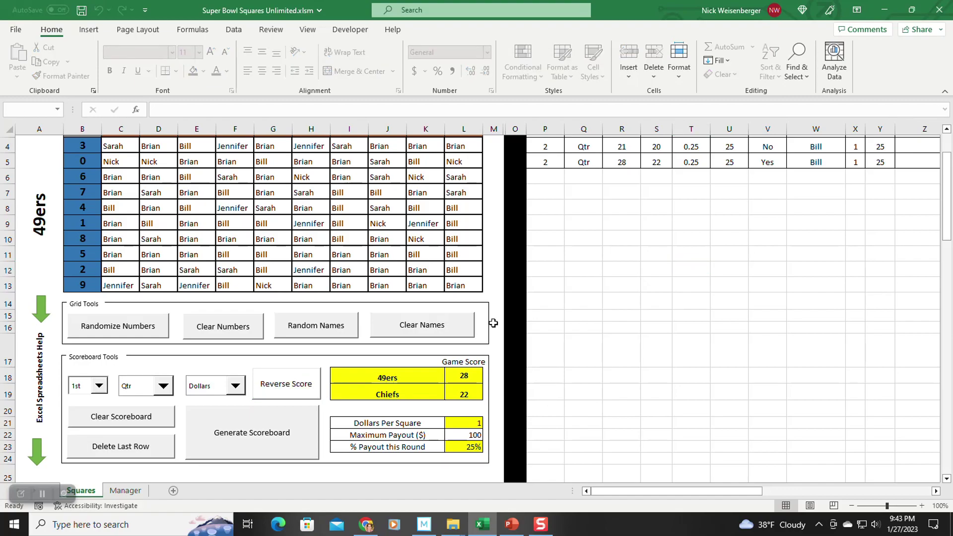
- Switch on the Top Left, Top Right, Bottom Right and Bottom Left winner squares with Main Winner
scroll(493, 324, down, 4)
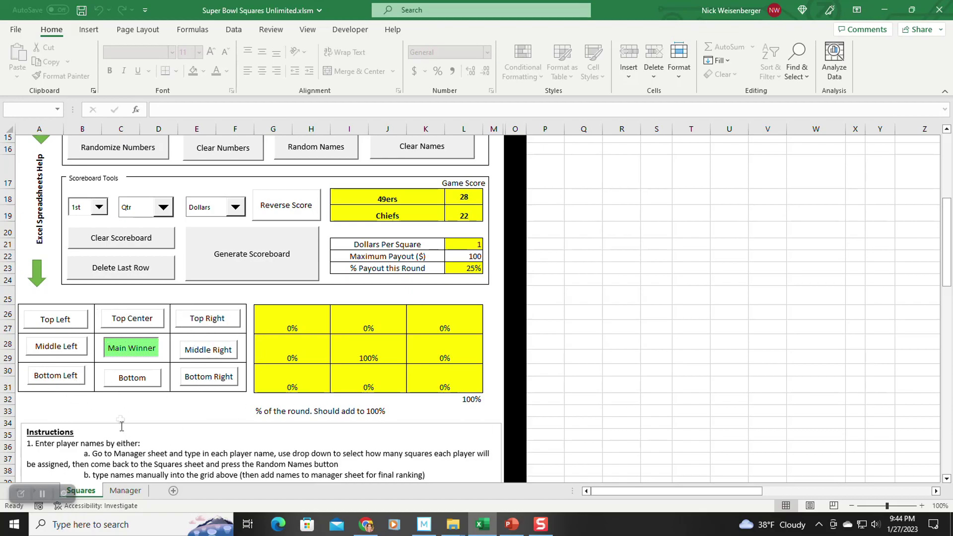
click(130, 351)
click(58, 318)
click(207, 319)
click(193, 379)
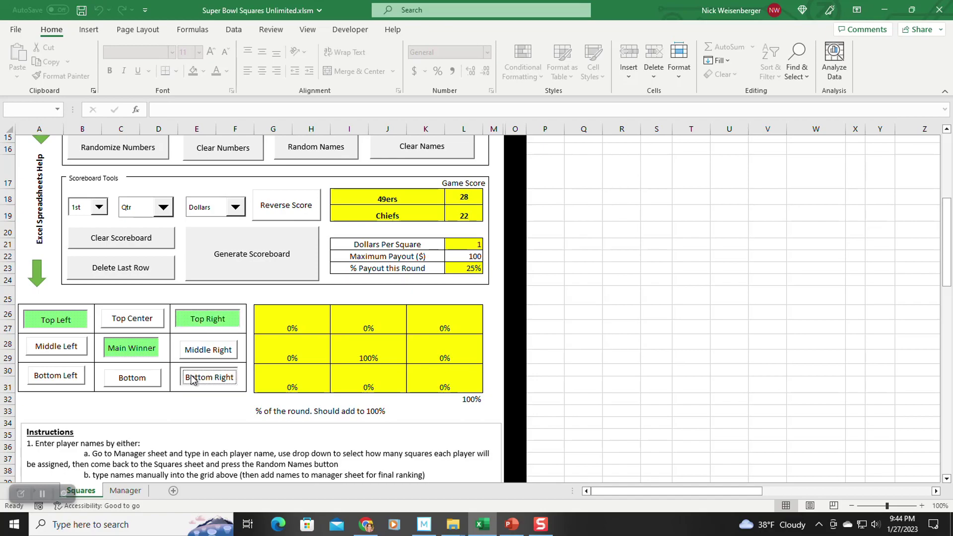
click(56, 376)
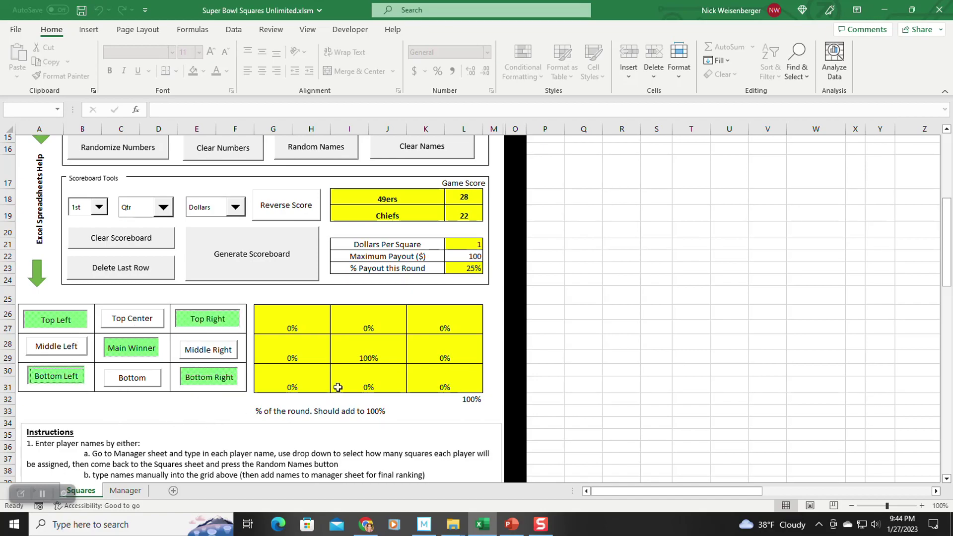
click(373, 351)
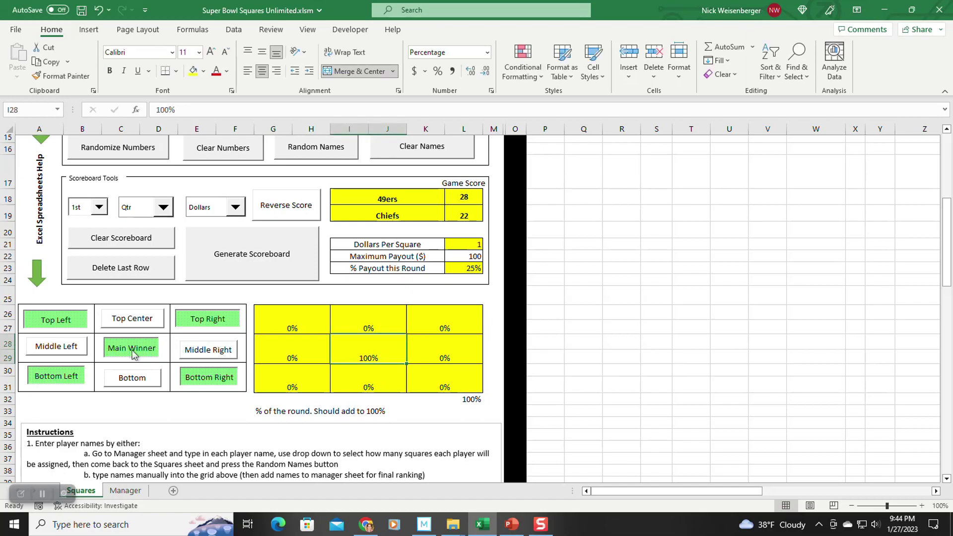
- Enter 10% in G26, K26, K30 and G30, and 60% for Main Winner in I28
click(306, 330)
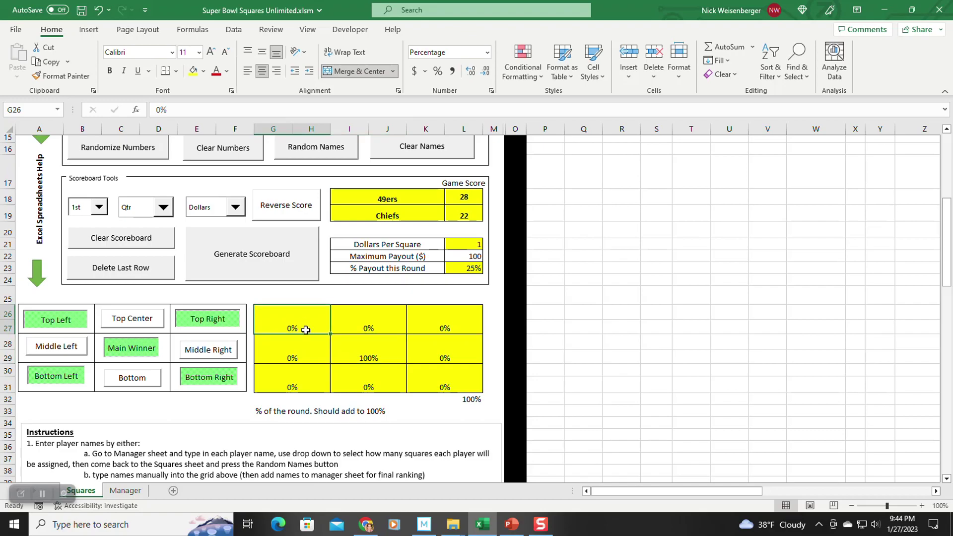
text(10)
key(Tab)
key(Tab)
key(Tab)
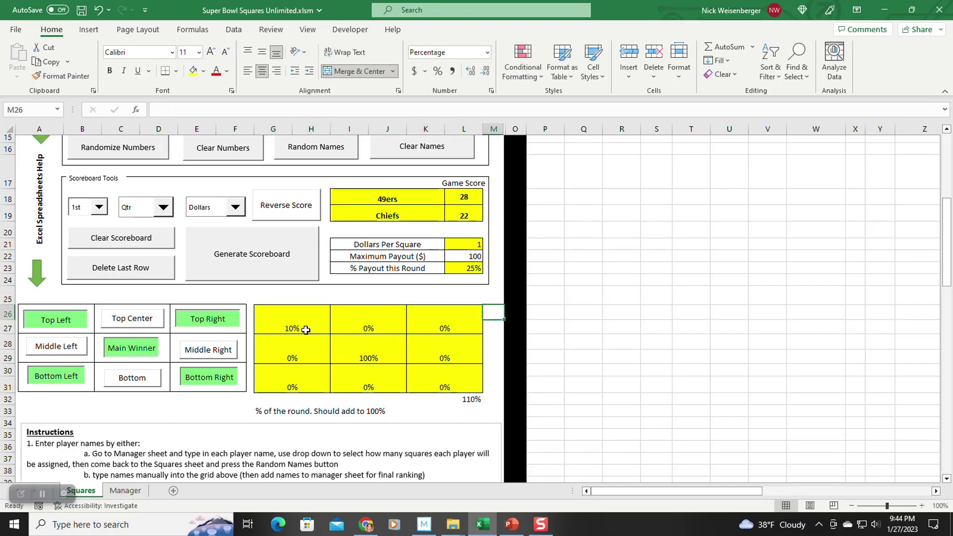
key(shift+Tab)
text(10)
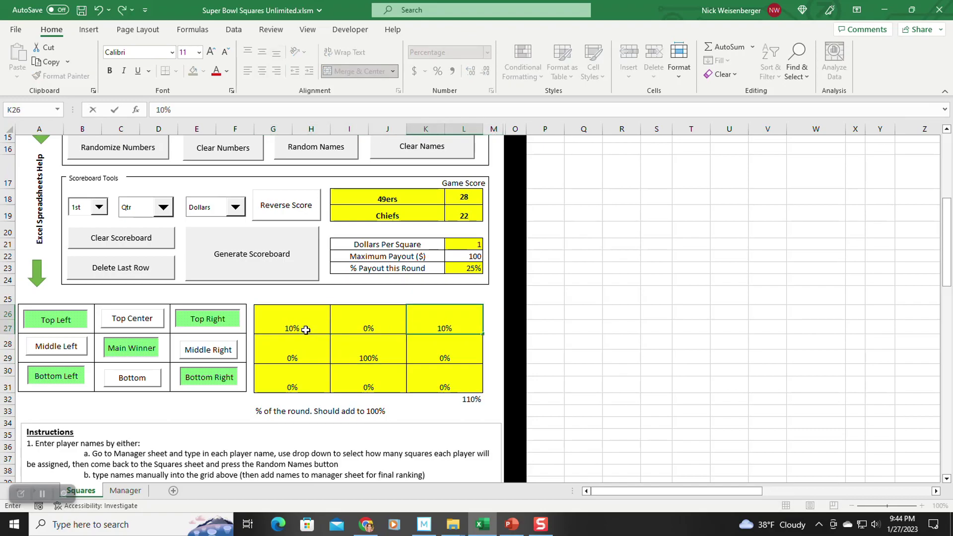
key(Return)
key(Return)
key(Return)
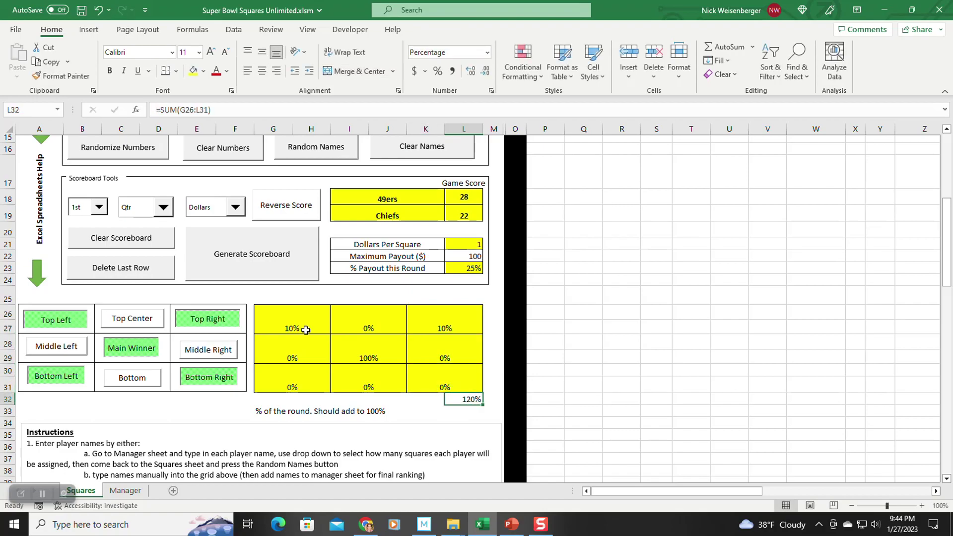
click(445, 387)
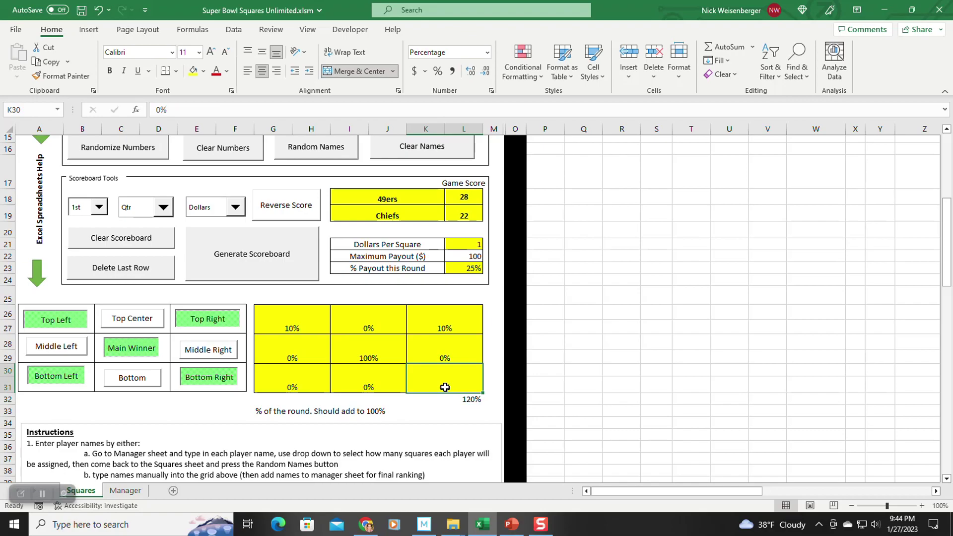
text(10)
key(shift+Tab)
key(shift+Tab)
text(10)
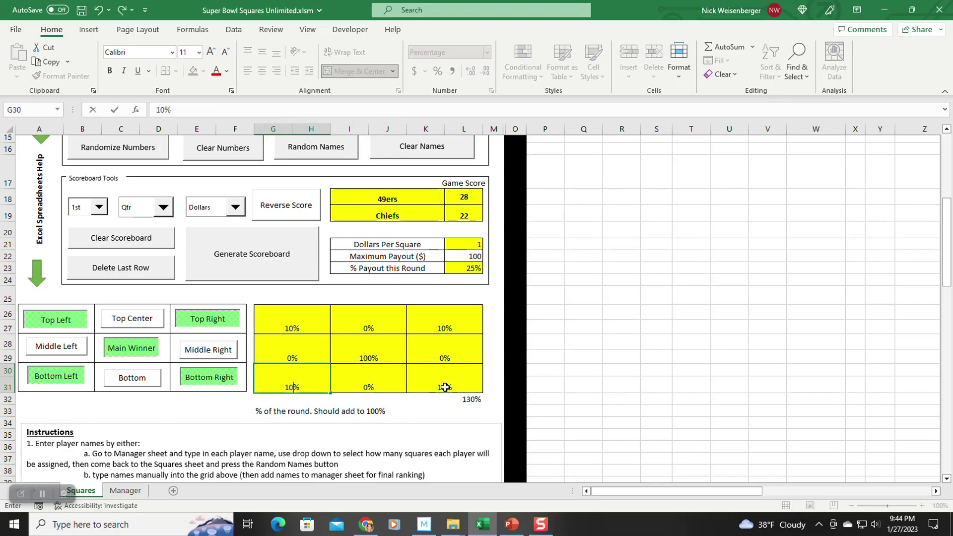
key(Up)
key(Tab)
text(60)
key(Return)
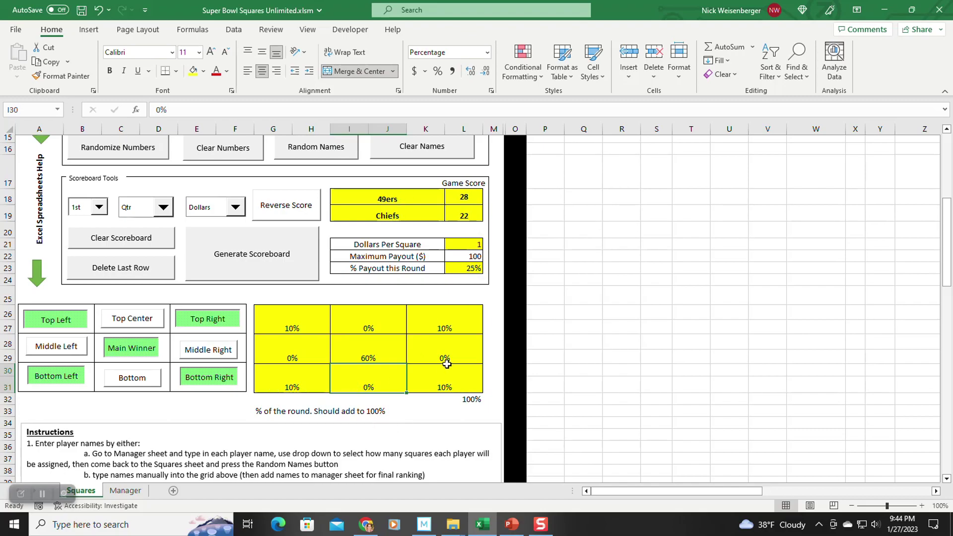
- Enter a 14–0 game score and generate a new 1st-quarter scoreboard row
click(482, 203)
text(14)
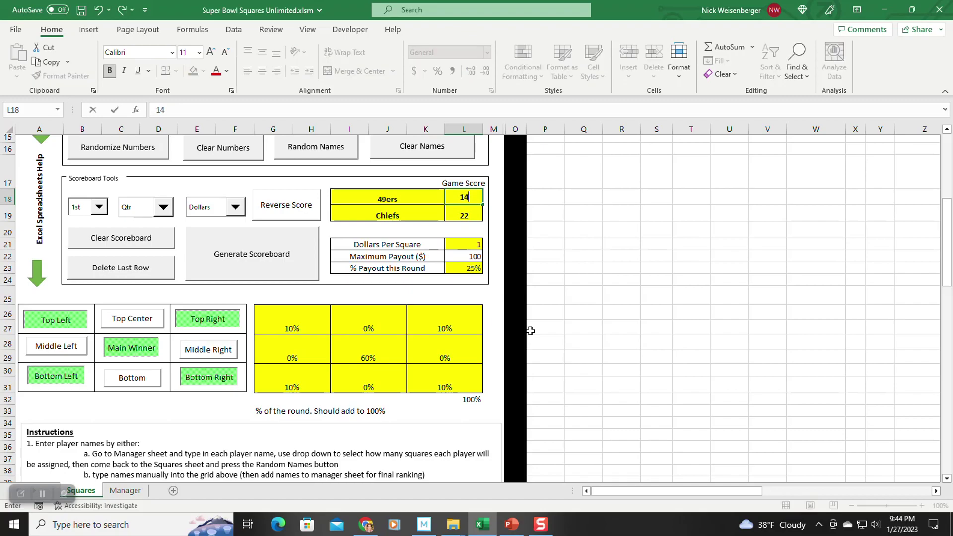
key(Return)
text(0)
key(Return)
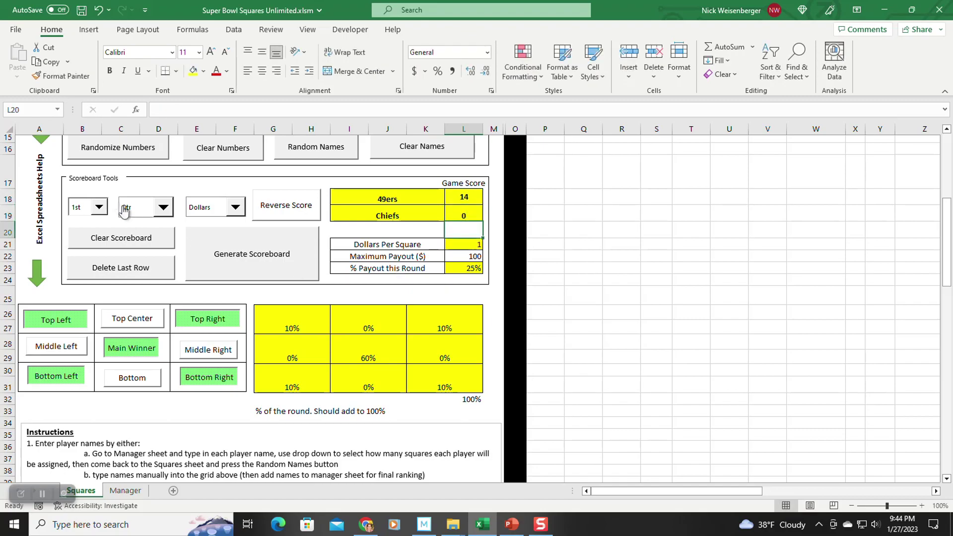
click(231, 266)
click(682, 323)
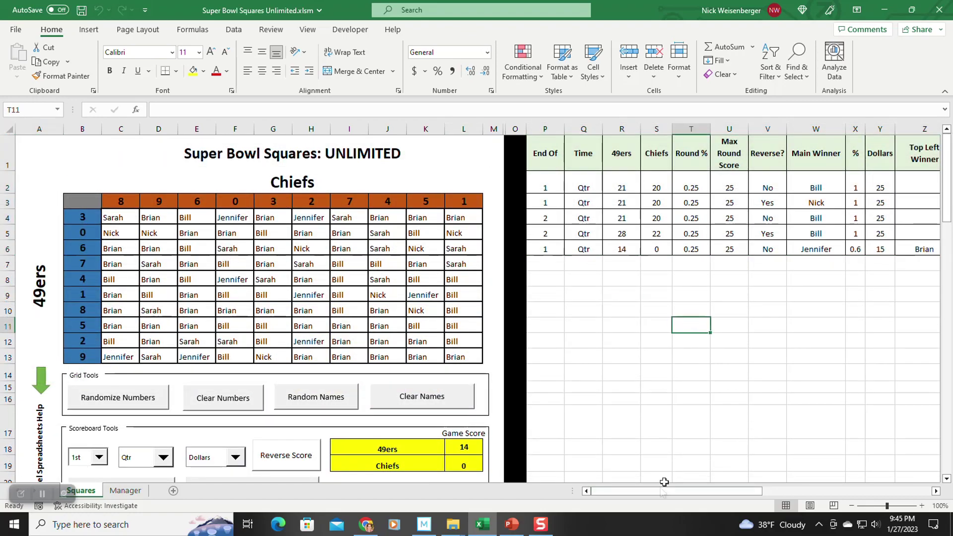
drag(665, 491, 770, 490)
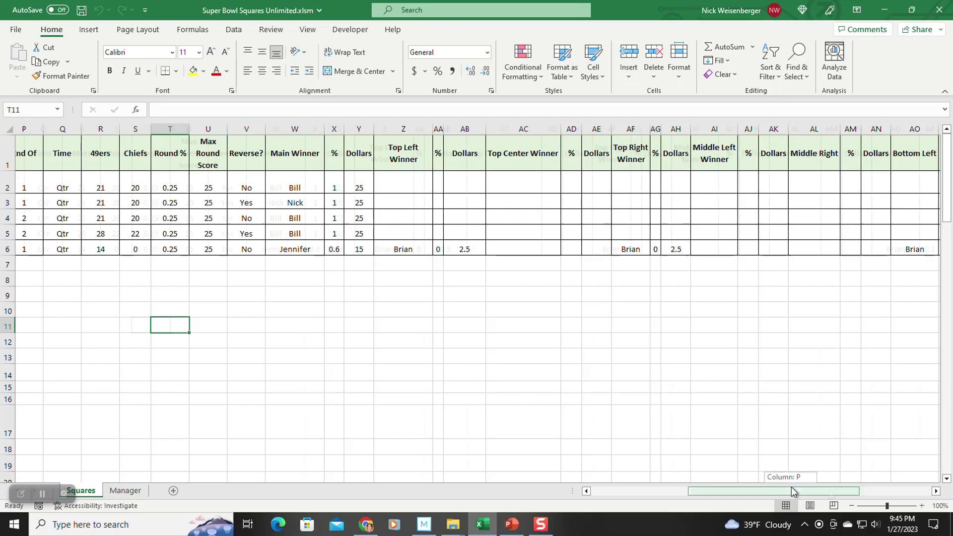
drag(791, 487, 851, 491)
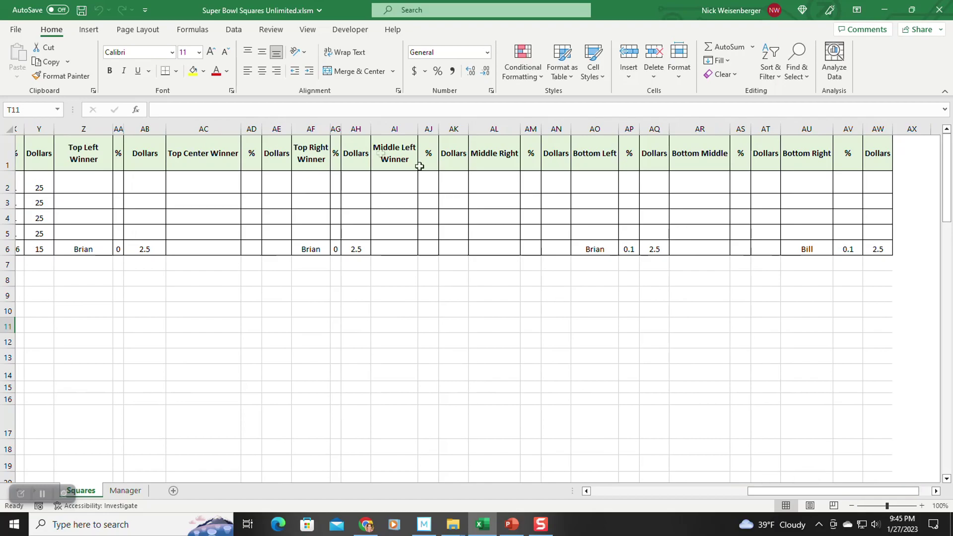
drag(342, 129, 349, 129)
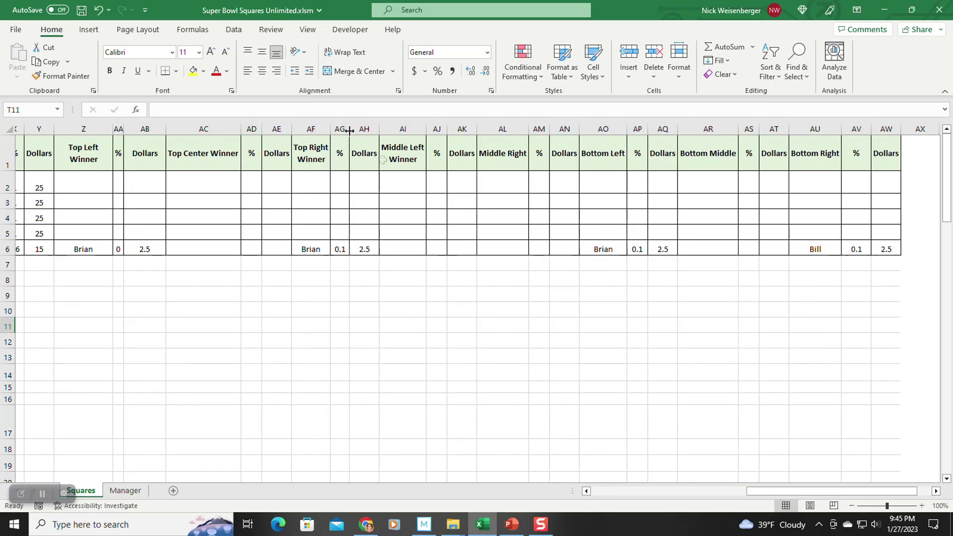
drag(785, 487, 596, 485)
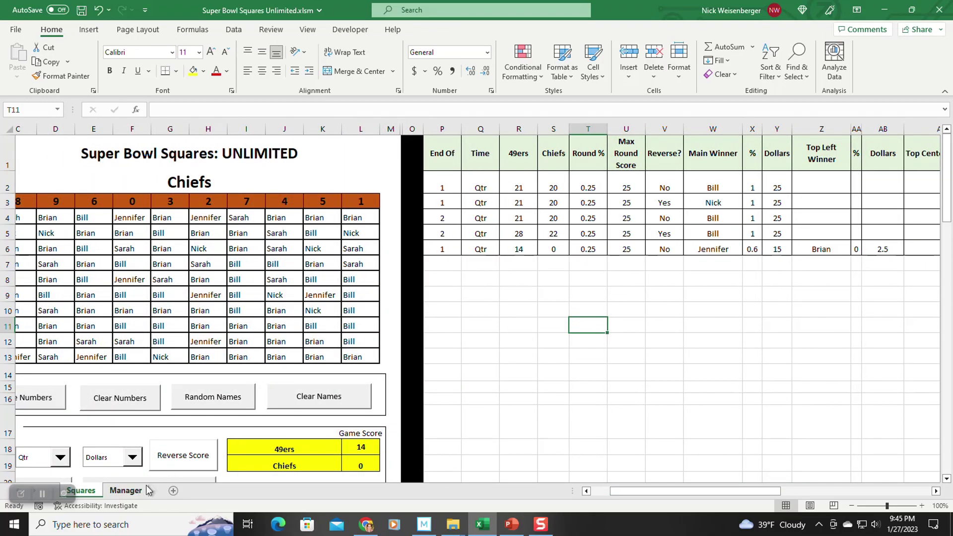
click(134, 491)
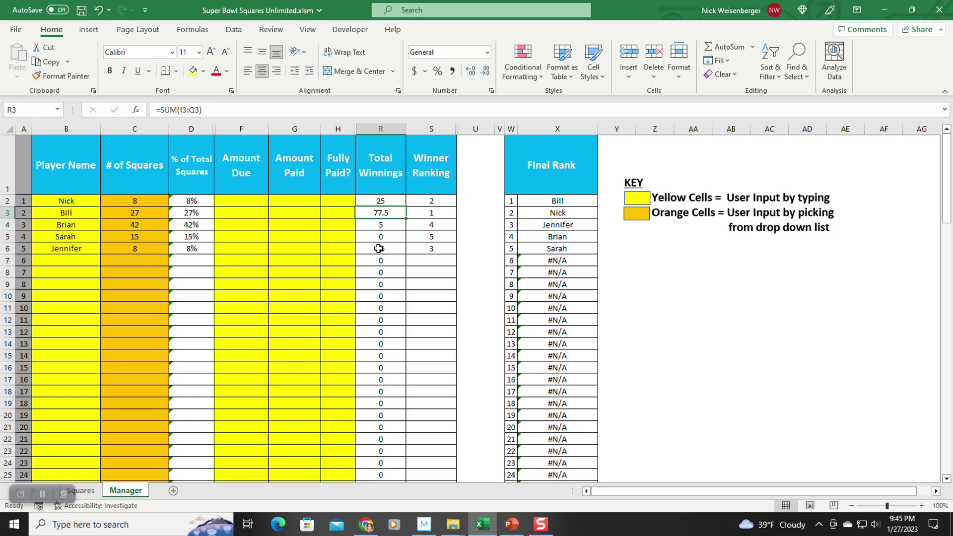
click(81, 491)
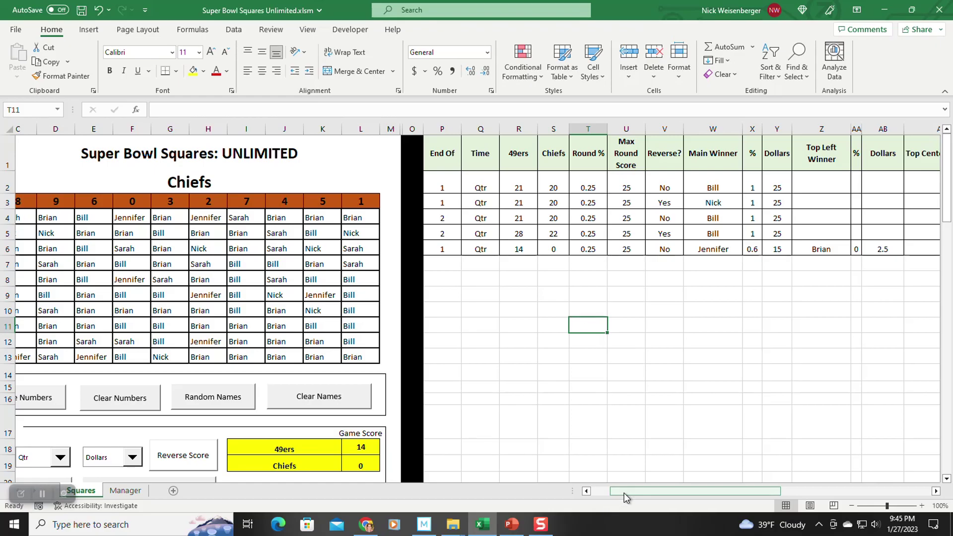
drag(615, 492, 596, 491)
- Switch on the Top Center, Middle Left, Bottom and Middle Right winner squares
scroll(224, 340, down, 3)
scroll(224, 340, down, 2)
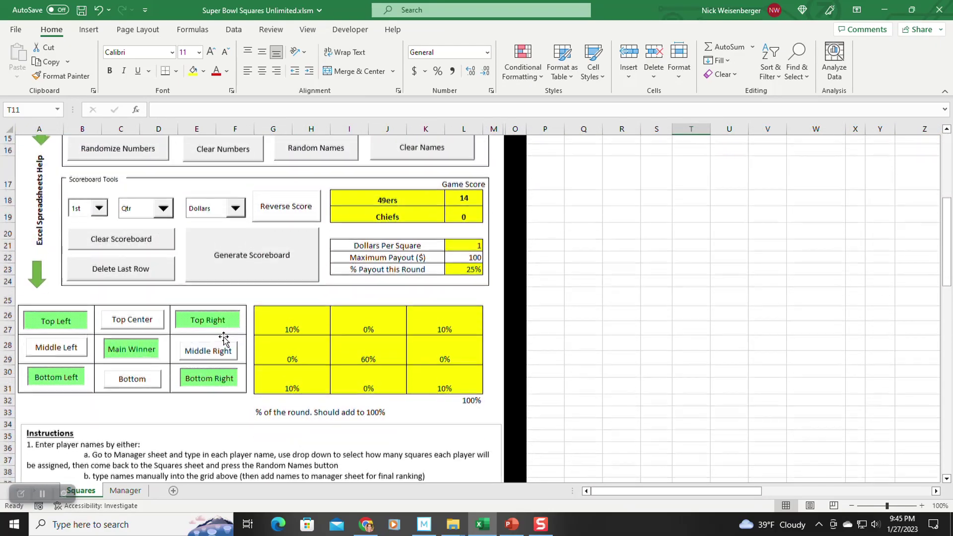
click(124, 325)
click(82, 348)
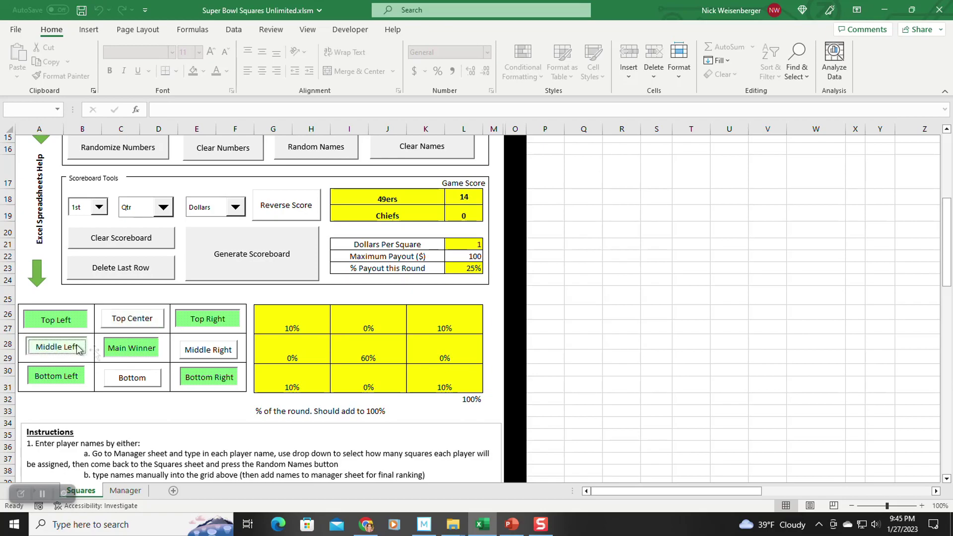
click(119, 377)
click(192, 357)
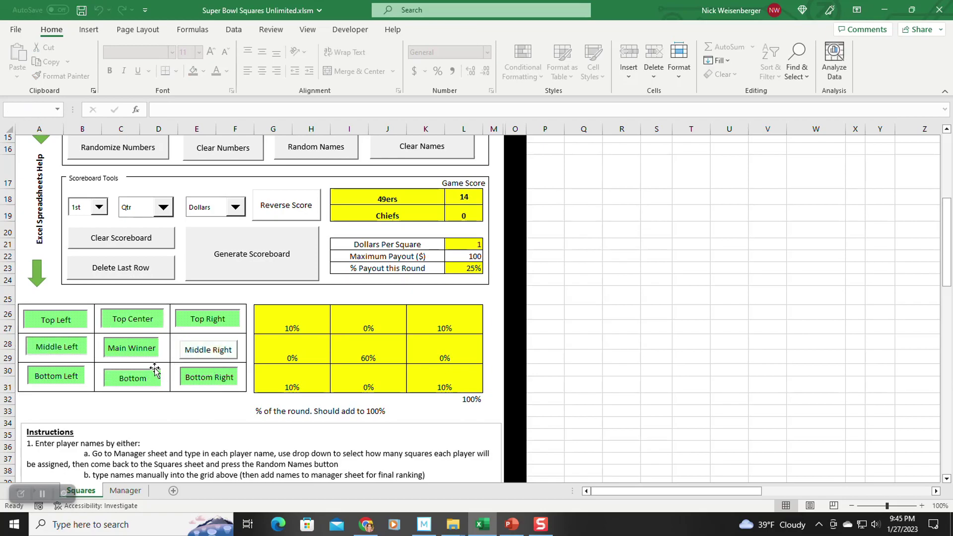
- Check the participant names in cells C13, C12, D12 and D13
scroll(162, 377, up, 2)
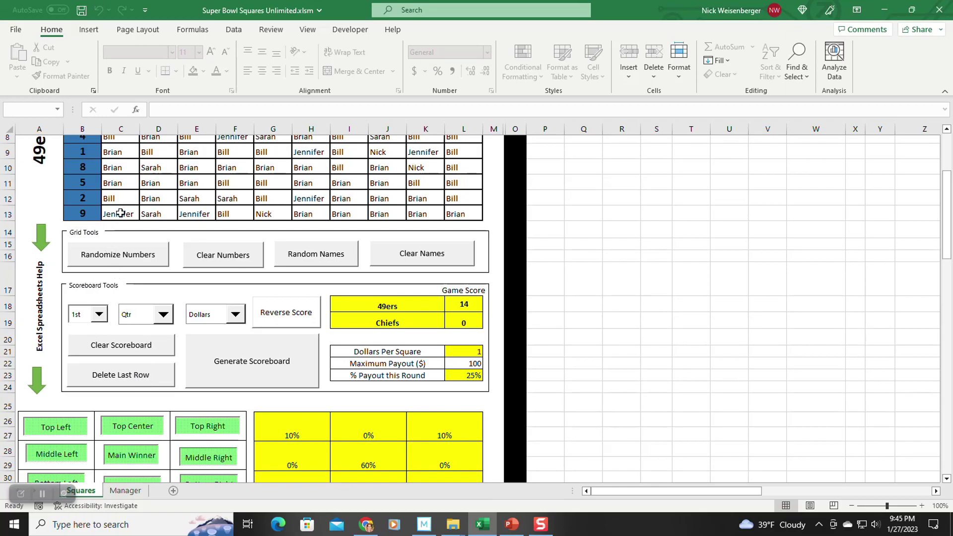
click(121, 213)
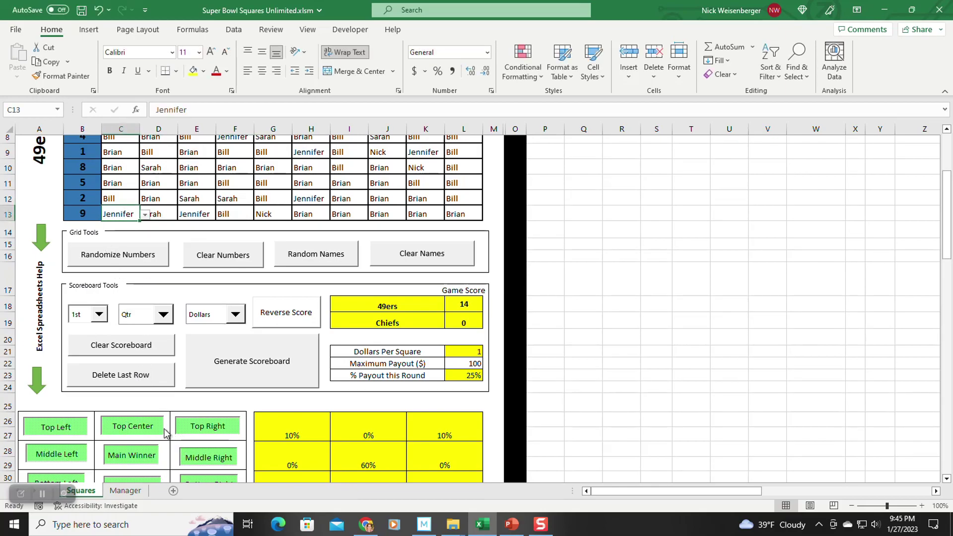
click(114, 194)
click(149, 198)
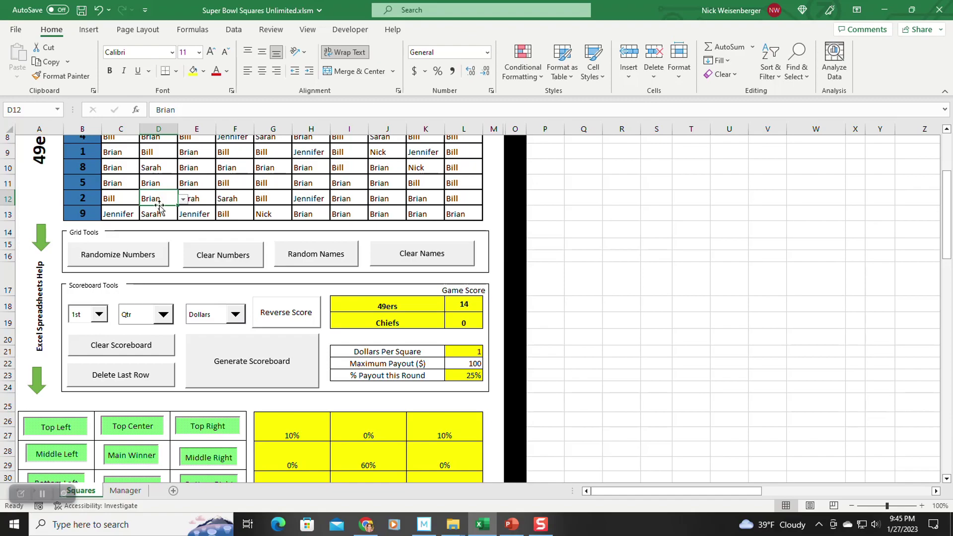
click(156, 214)
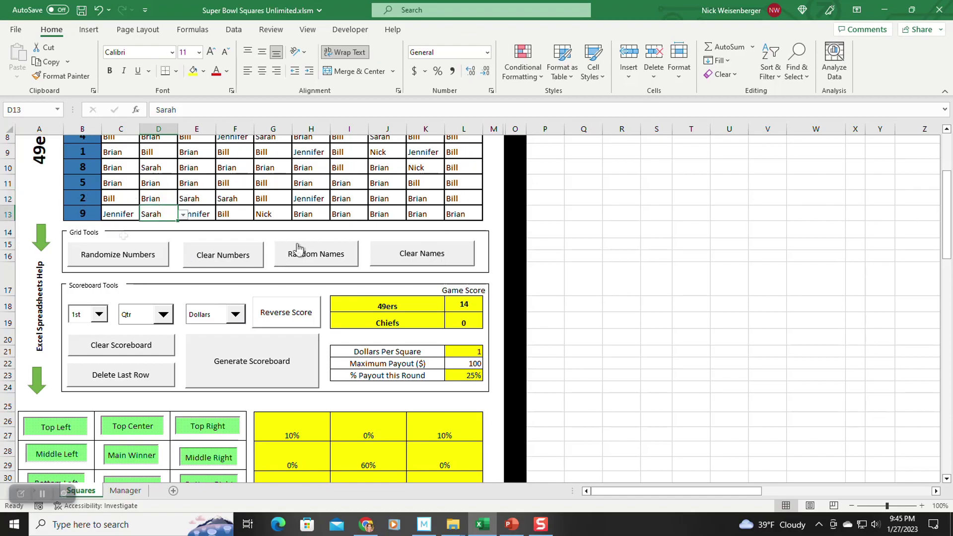
scroll(509, 144, up, 3)
- Unhide the DO NOT DELETE helper column between the selected columns
drag(514, 129, 494, 129)
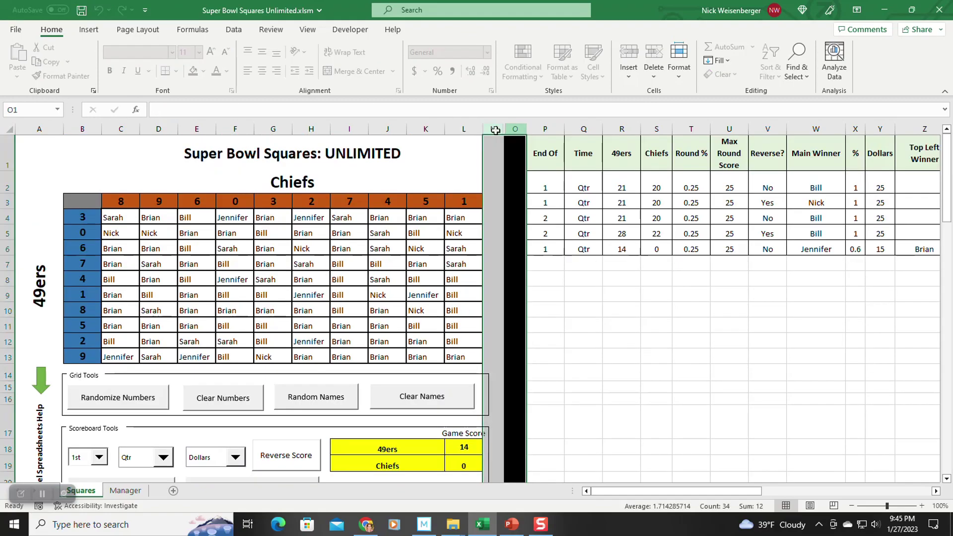
right_click(513, 130)
click(545, 351)
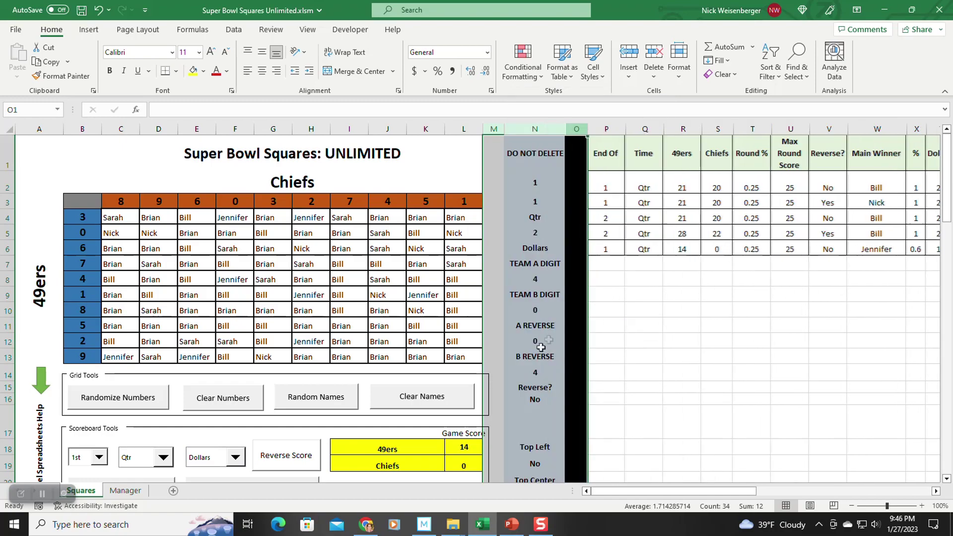
click(645, 356)
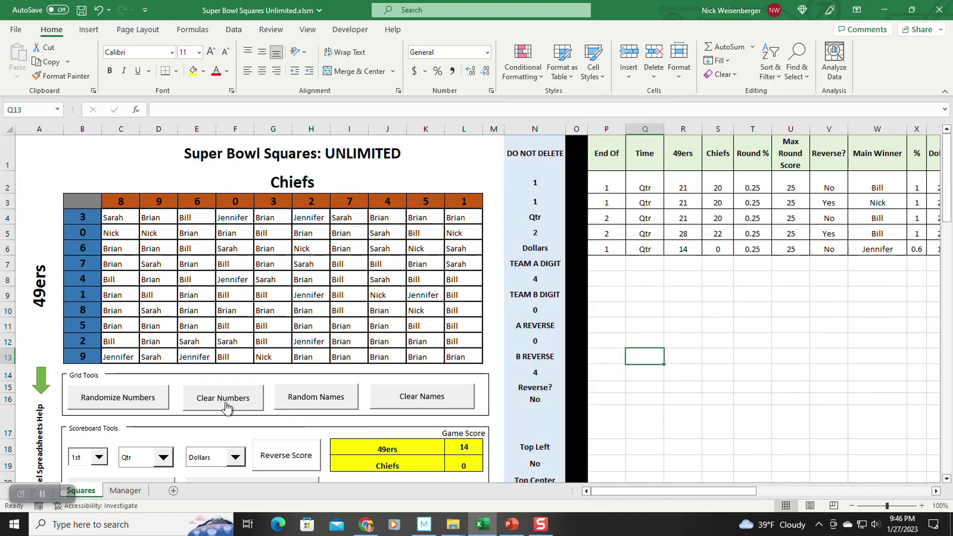
- Set the scoring period to Half and the quarter to 3rd, with Reverse Score left off
scroll(223, 403, down, 1)
click(99, 422)
click(100, 424)
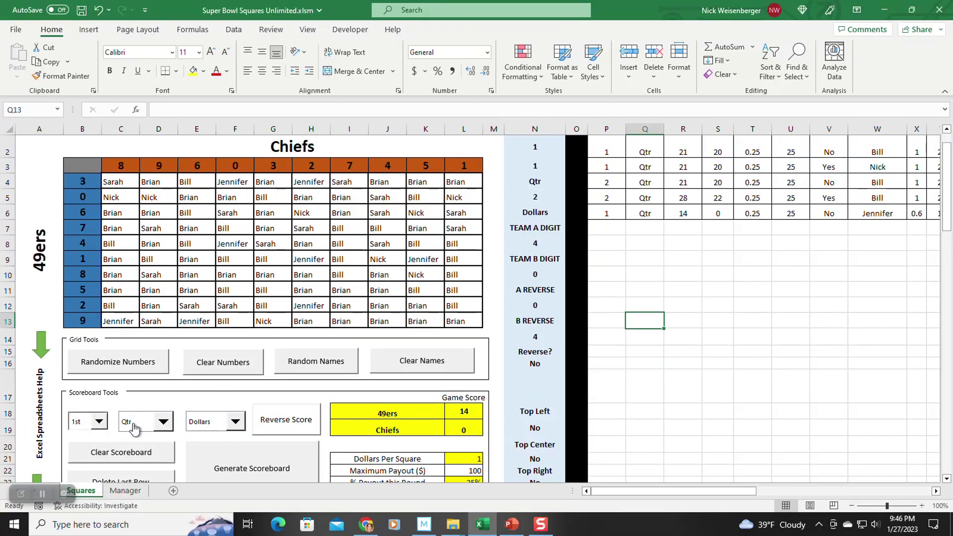
click(163, 422)
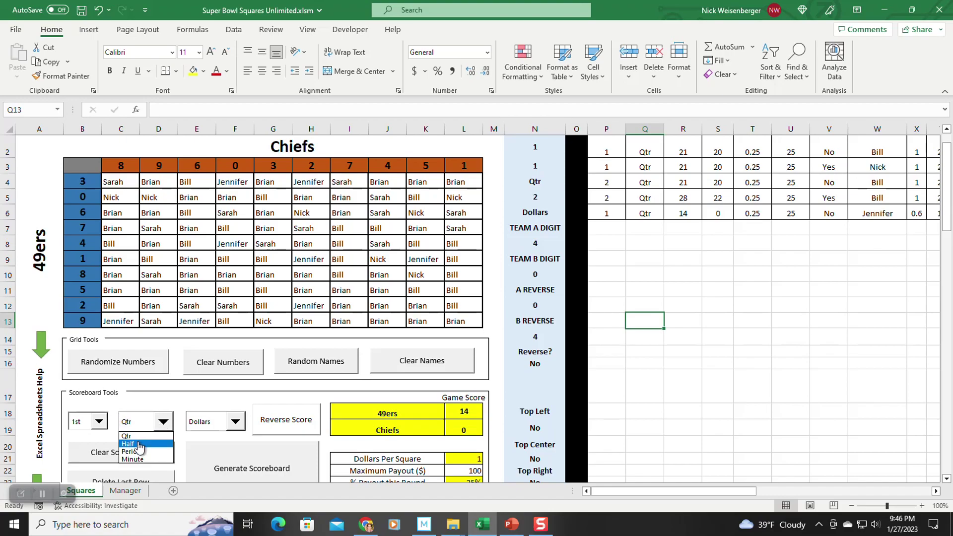
click(135, 442)
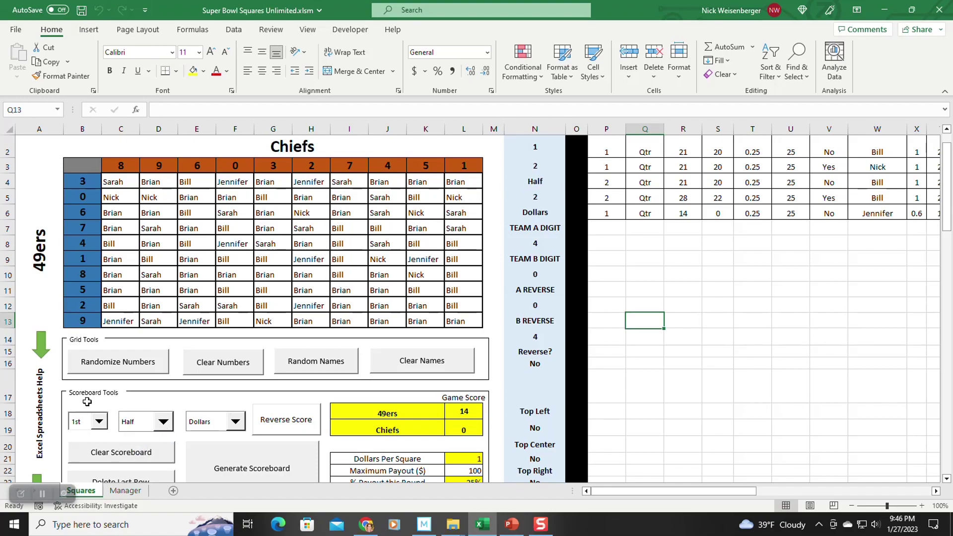
click(84, 423)
click(76, 450)
click(292, 426)
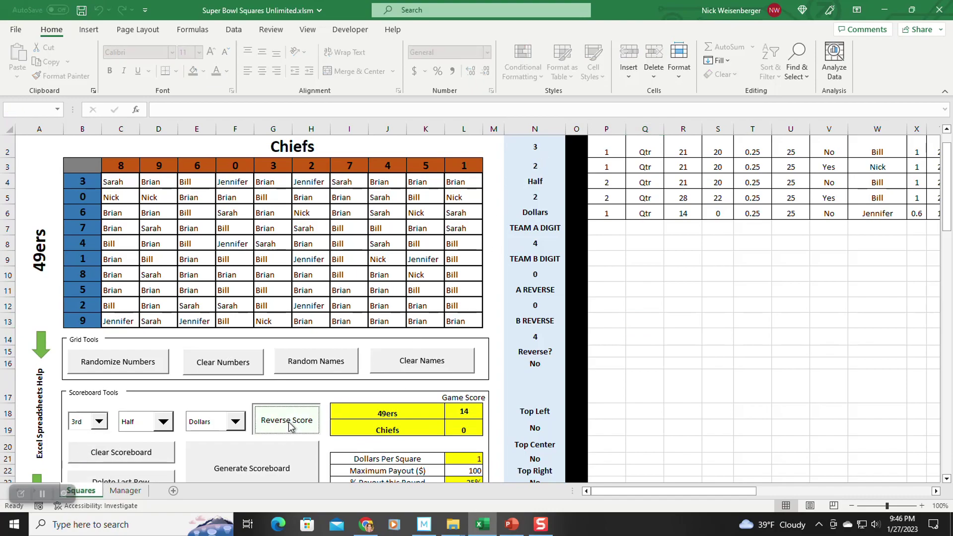
click(291, 426)
- Make Top Right, Middle Right, Bottom Right and Top Center winning squares
scroll(330, 393, down, 2)
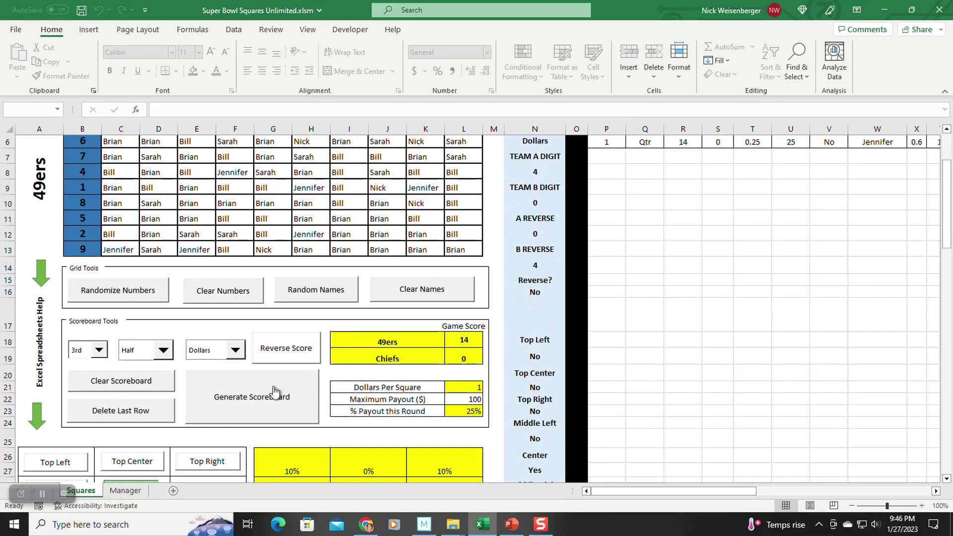
scroll(228, 411, down, 2)
click(229, 395)
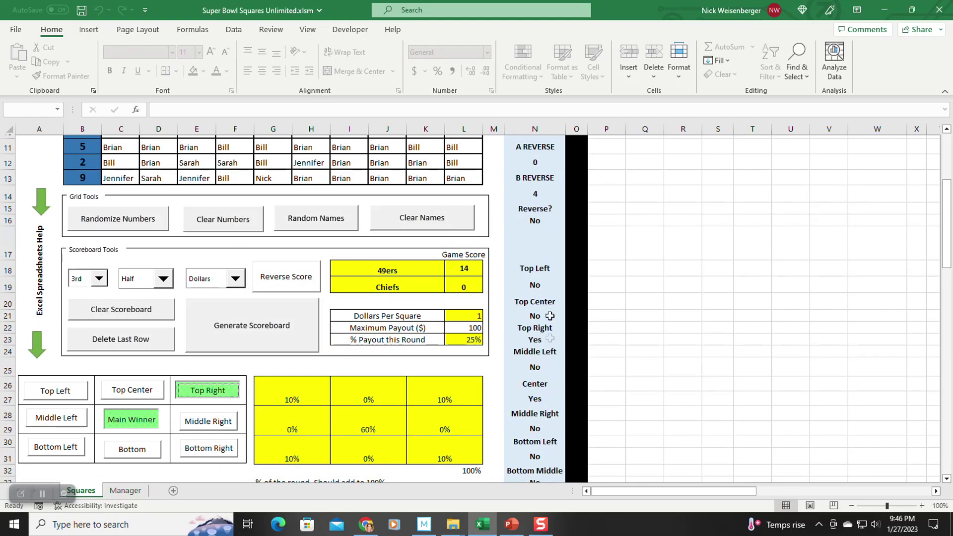
click(222, 427)
click(209, 449)
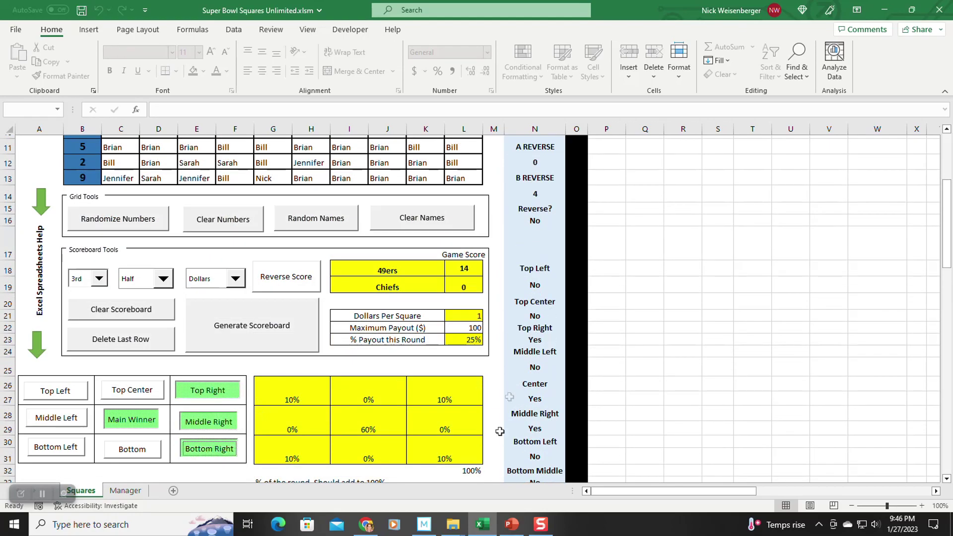
click(132, 389)
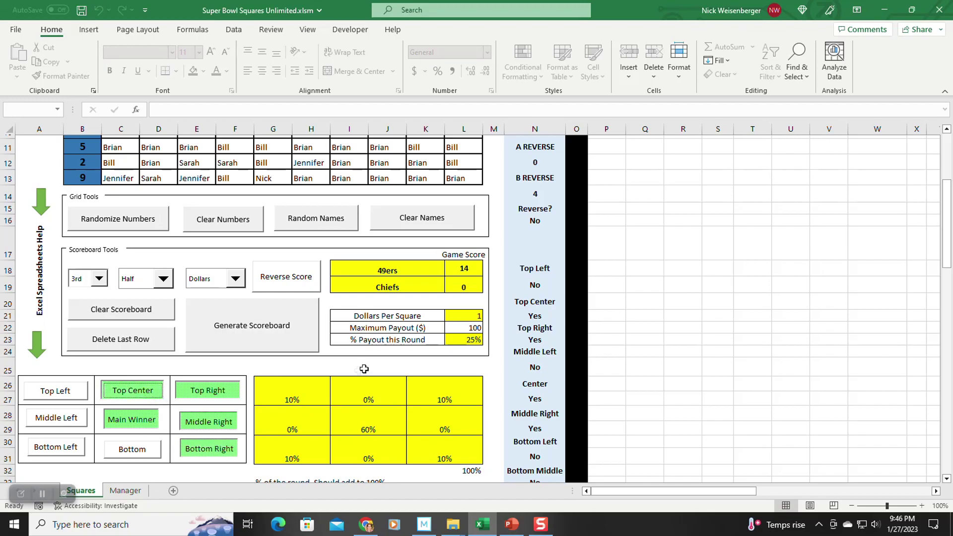
scroll(412, 337, up, 4)
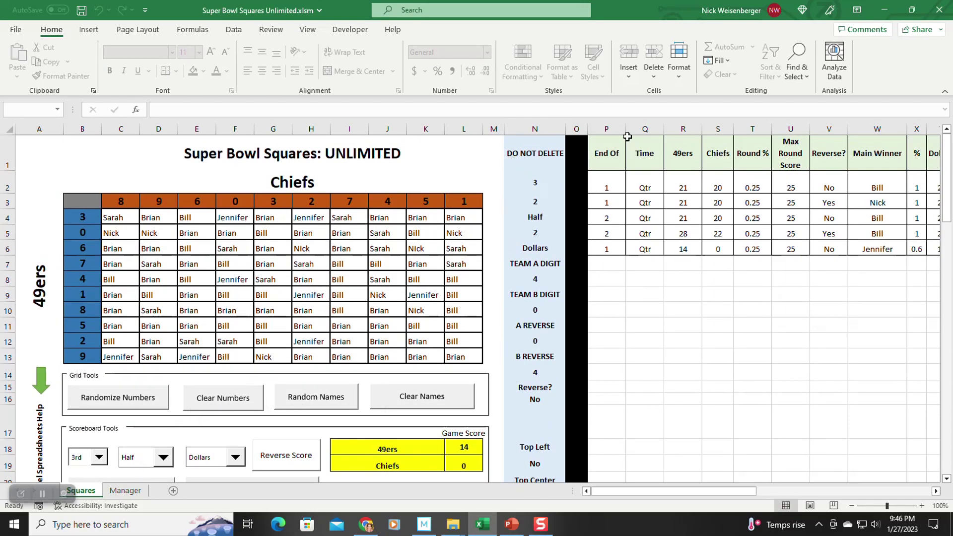
click(308, 29)
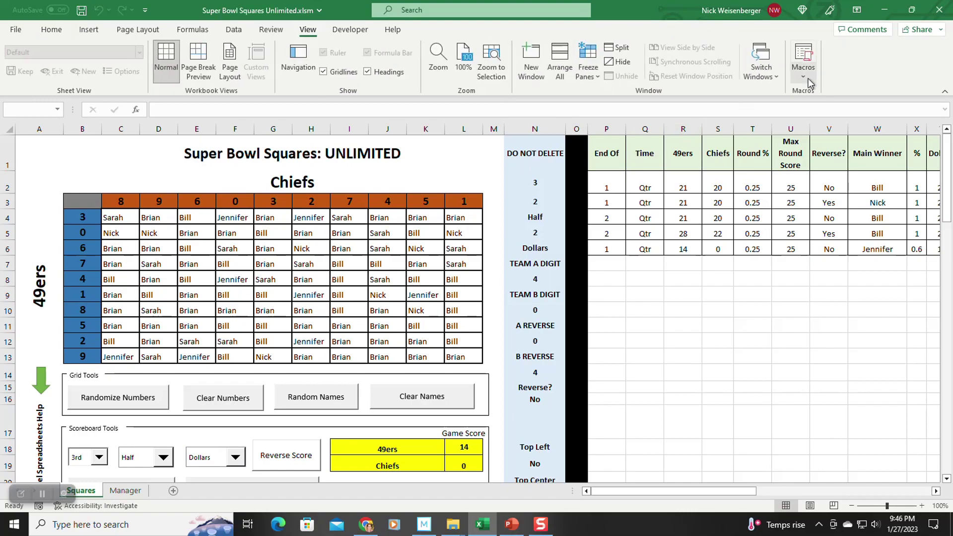
- Run the GenerateScoreboard macro in Step Into mode from the Macros list
click(803, 64)
click(834, 93)
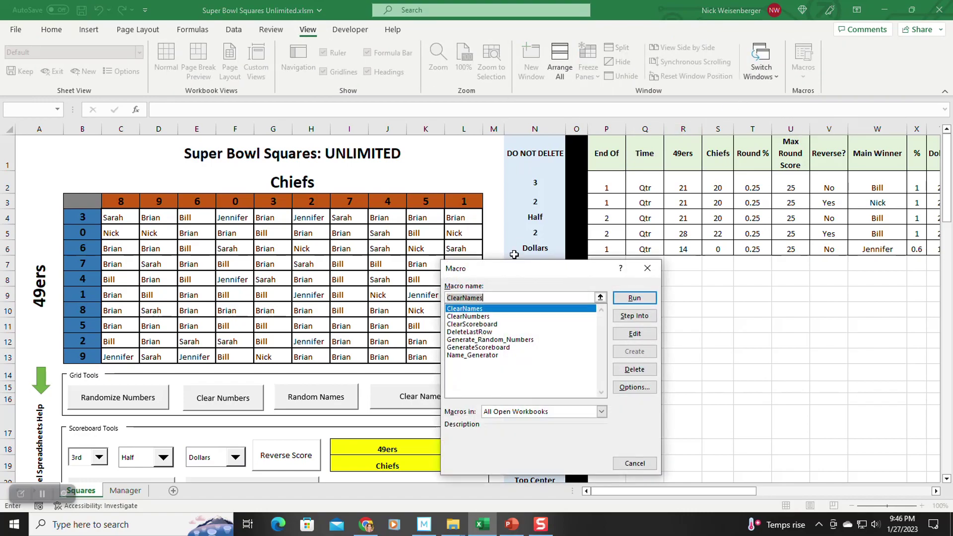
click(483, 332)
click(479, 347)
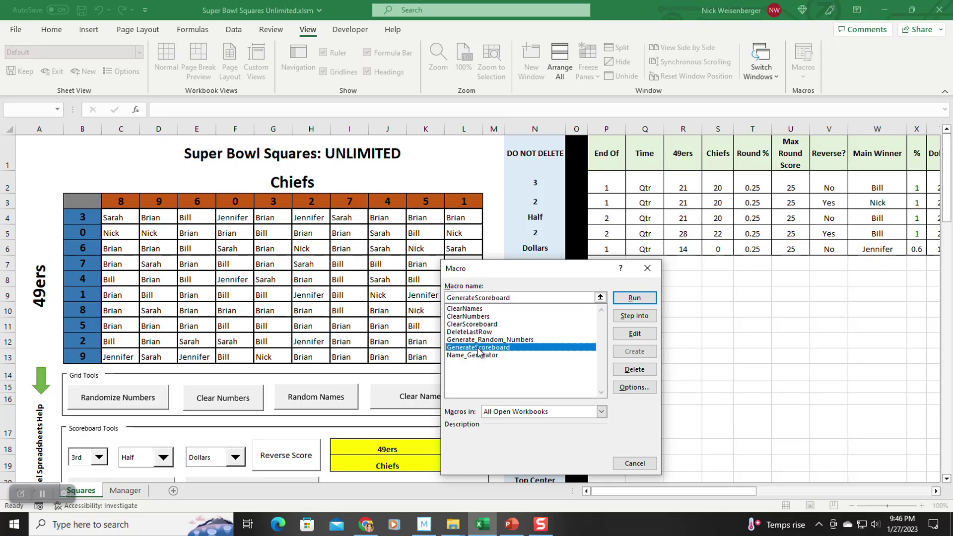
click(634, 316)
- Scroll through the GenerateScoreboard code, then minimize the VBA editor back to the workbook
scroll(390, 269, down, 20)
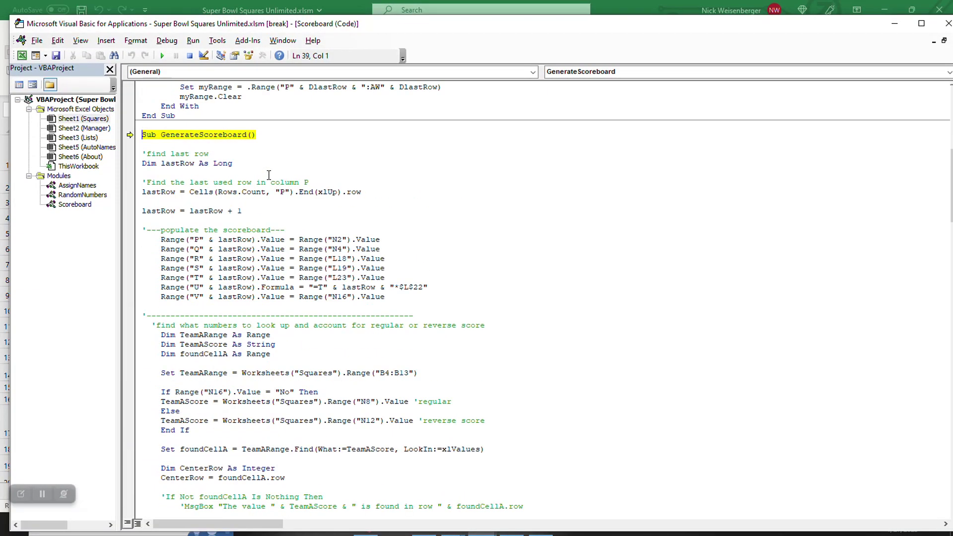
scroll(364, 221, down, 20)
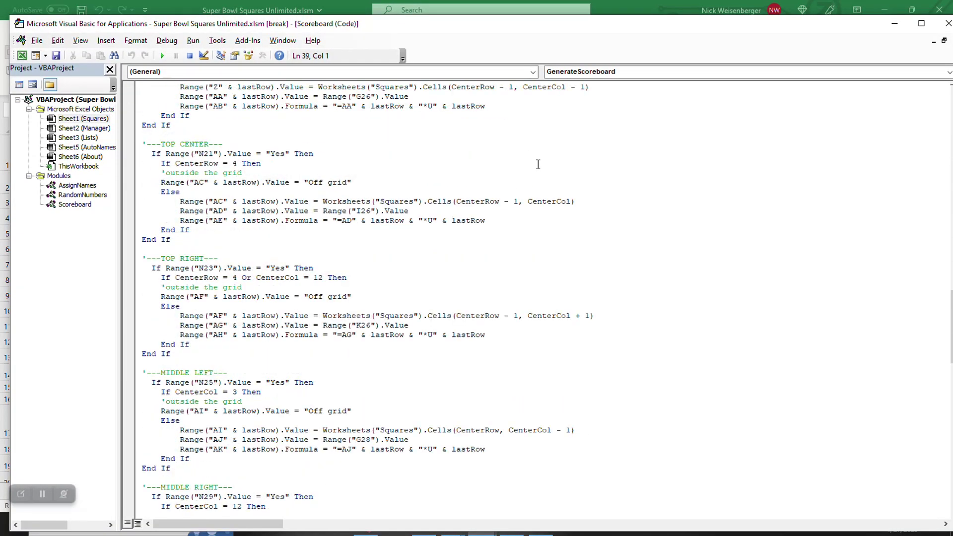
scroll(539, 167, down, 6)
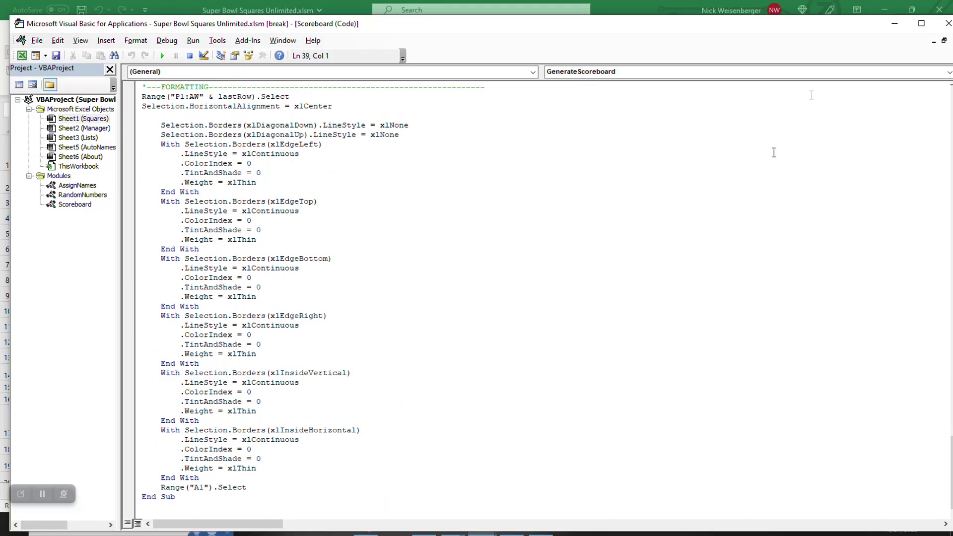
click(890, 26)
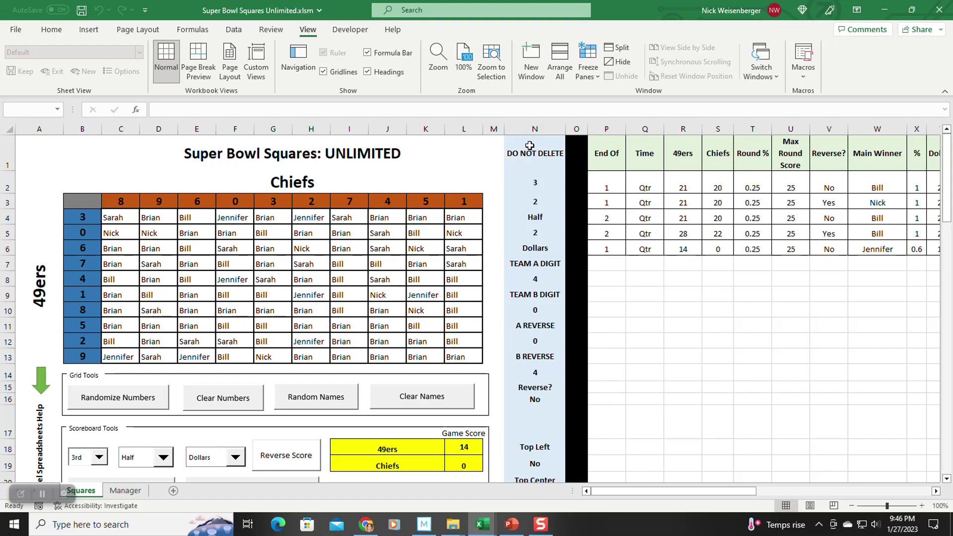
click(533, 129)
- Hide helper column N
right_click(532, 130)
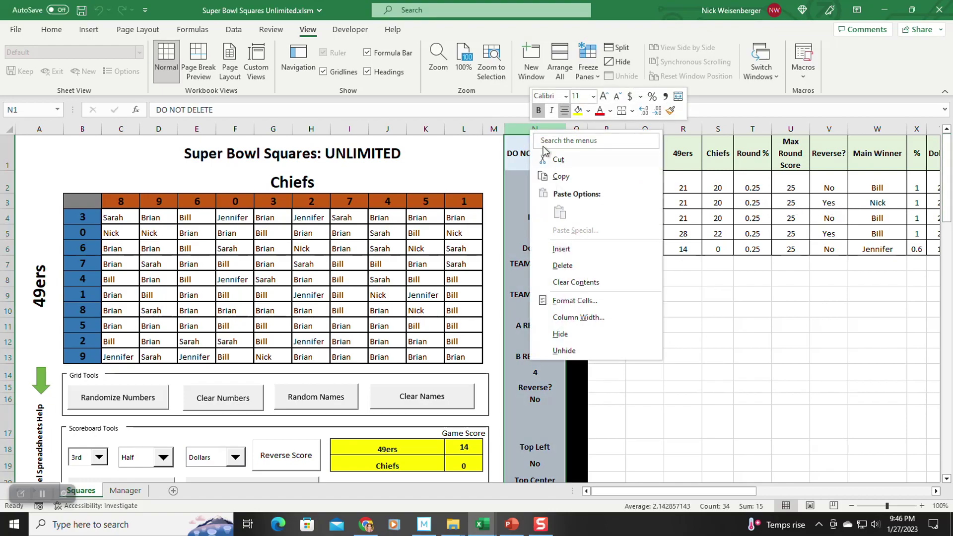
click(575, 334)
scroll(589, 323, down, 3)
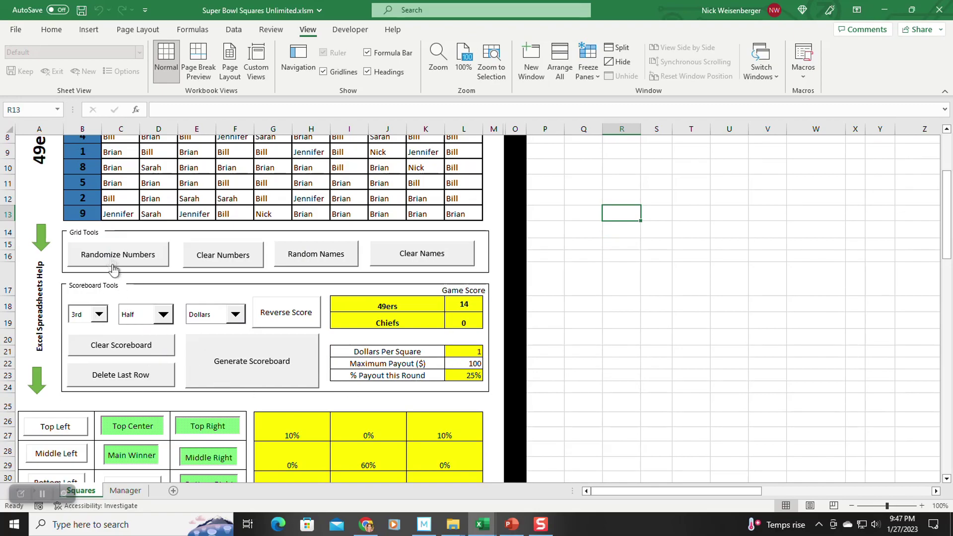
scroll(437, 293, up, 3)
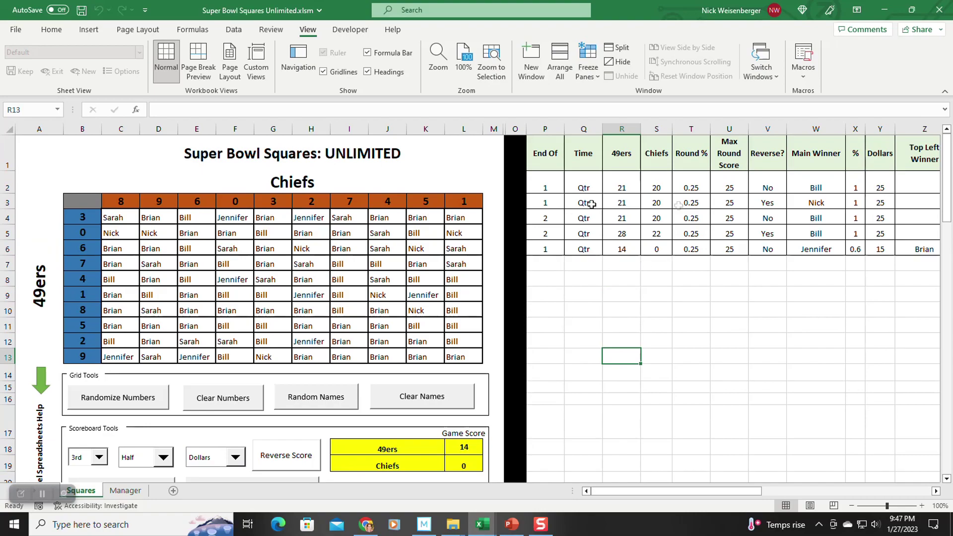
scroll(642, 404, down, 1)
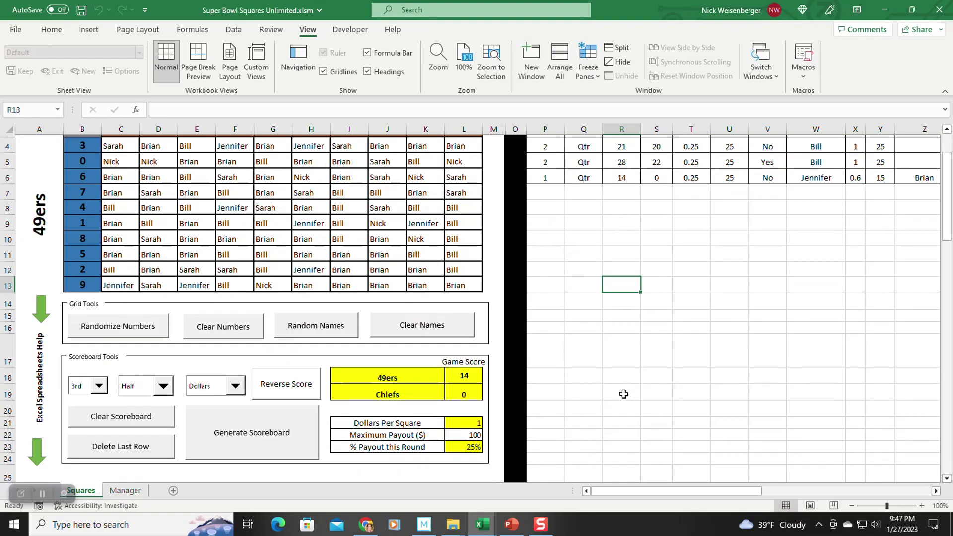
scroll(624, 393, down, 3)
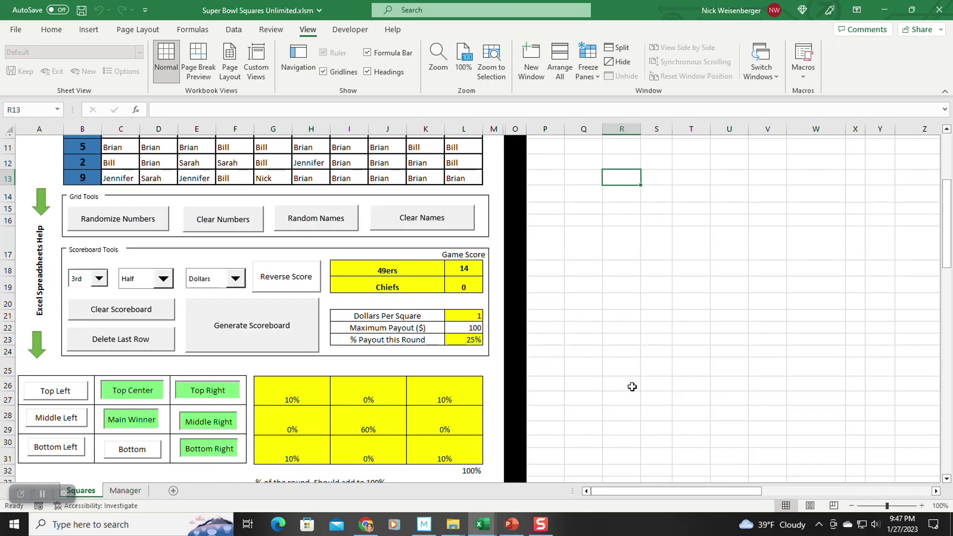
- Try the Top Center and Top Right toggles, then reset the paused macro in the VBA editor
click(140, 358)
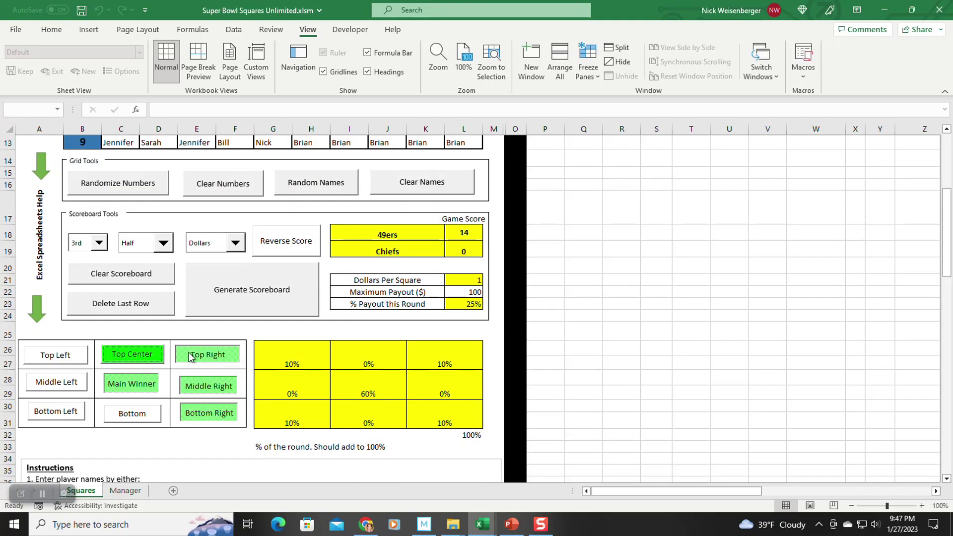
click(222, 355)
click(196, 358)
click(571, 377)
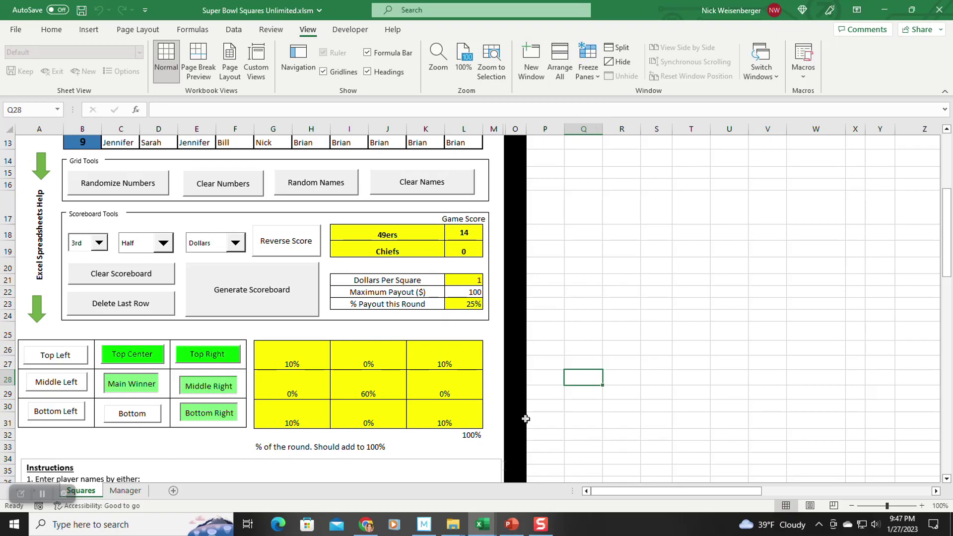
click(546, 471)
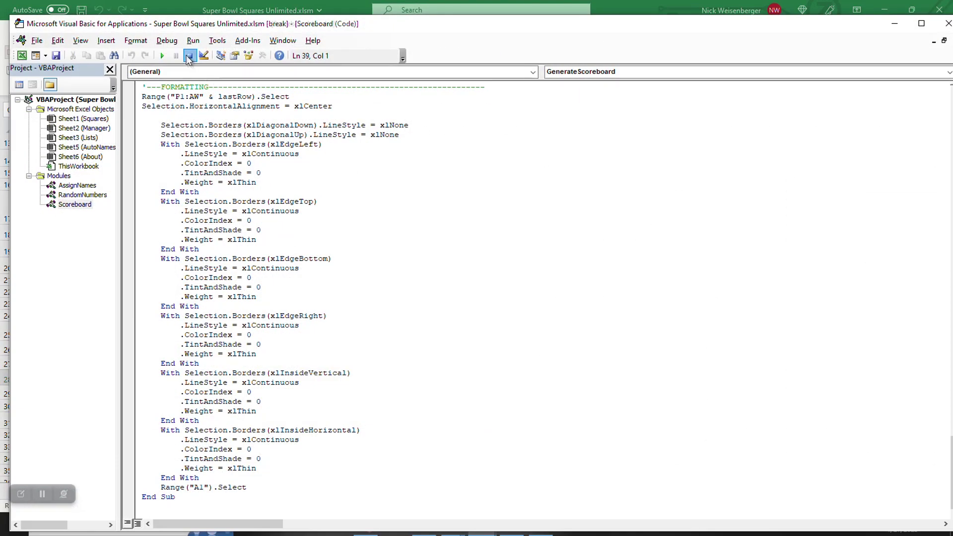
click(948, 23)
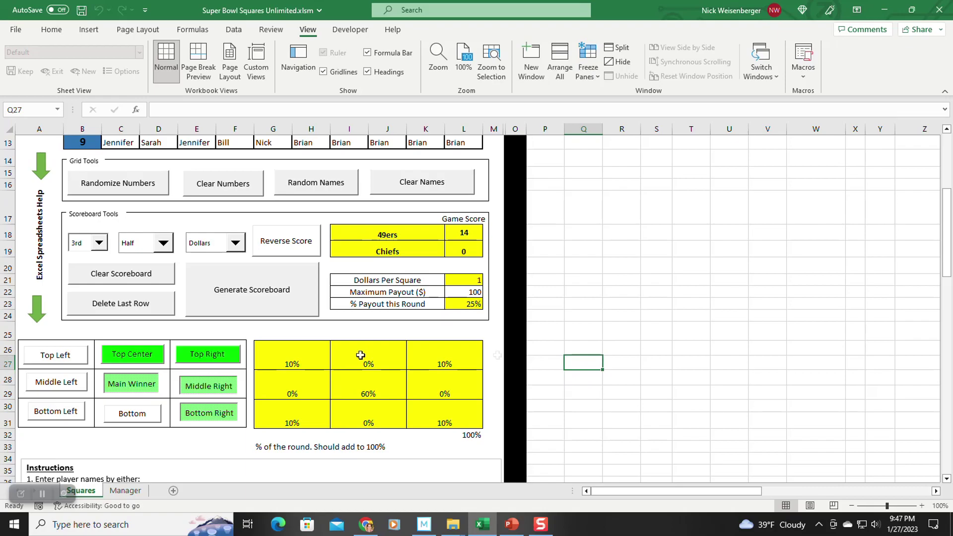
- Turn off Top Right, Middle Right, Bottom Right and Top Center, then scroll through Instructions
click(220, 357)
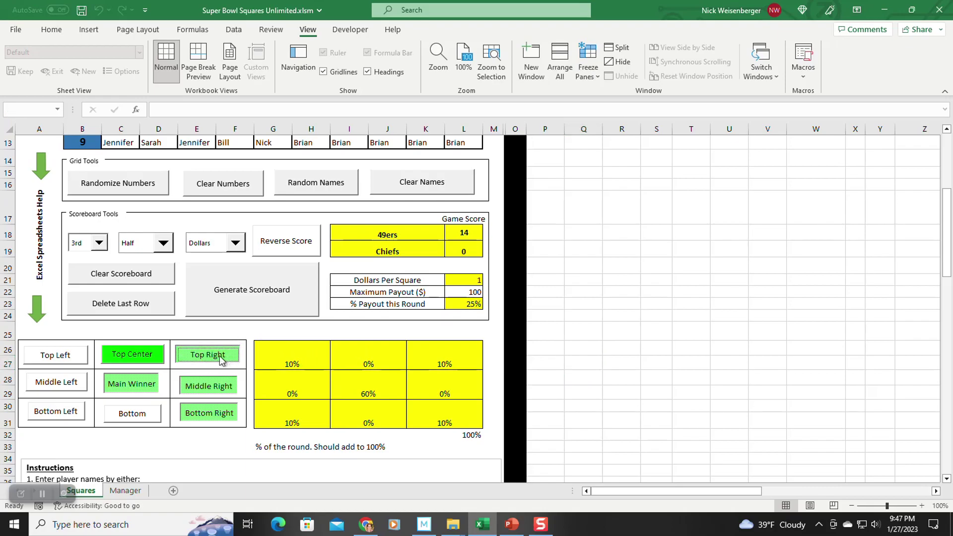
click(213, 385)
click(209, 412)
click(137, 364)
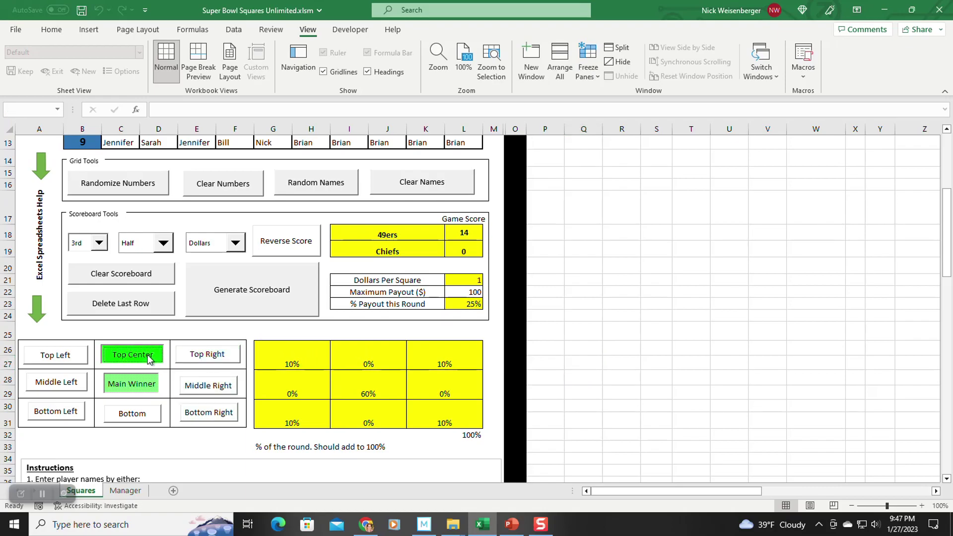
scroll(492, 361, down, 4)
scroll(492, 361, down, 2)
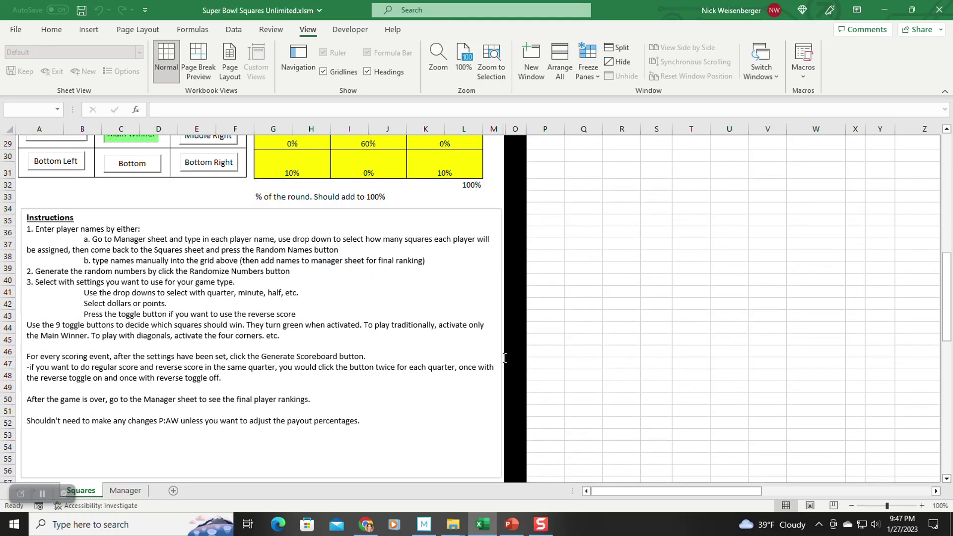
scroll(504, 358, up, 9)
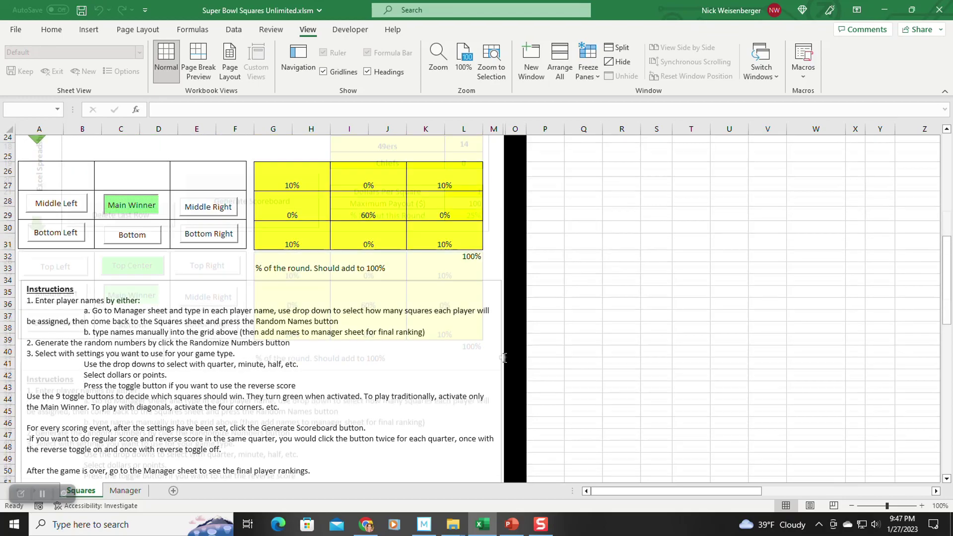